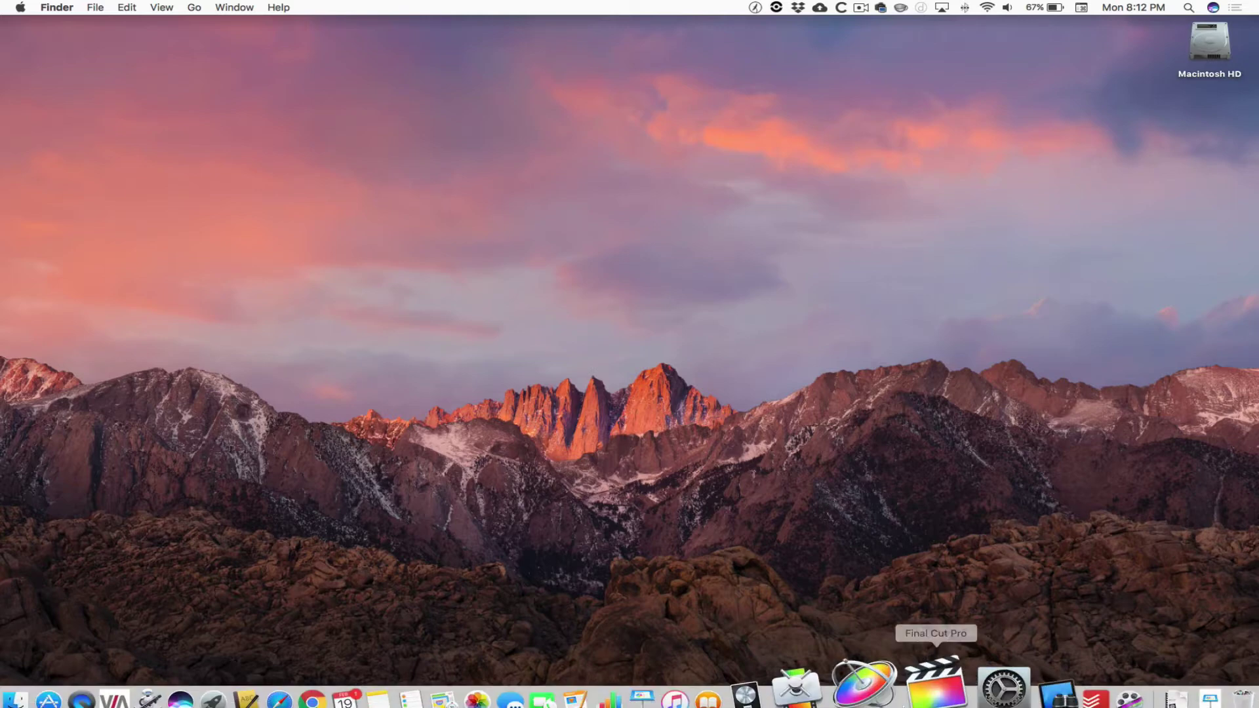
Step: Launch Logic Pro X and create an empty project with a Rock Drummer track and the Library open
left_click(818, 690)
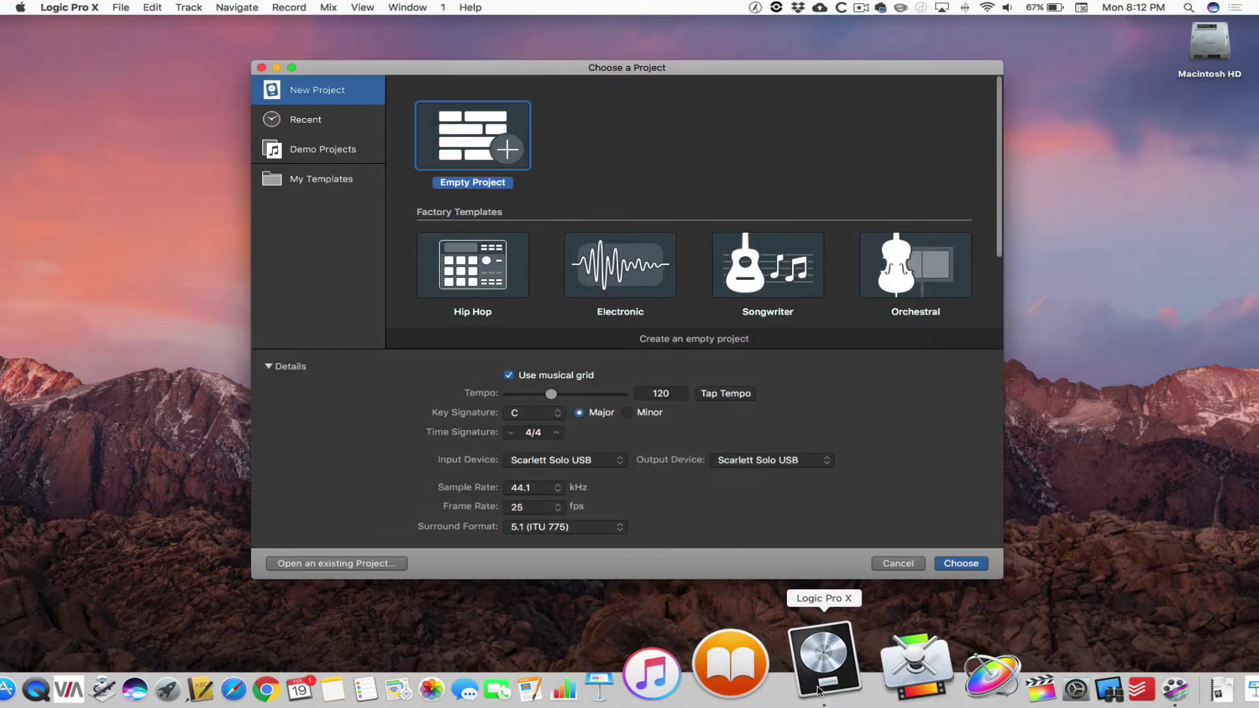
double_click(442, 118)
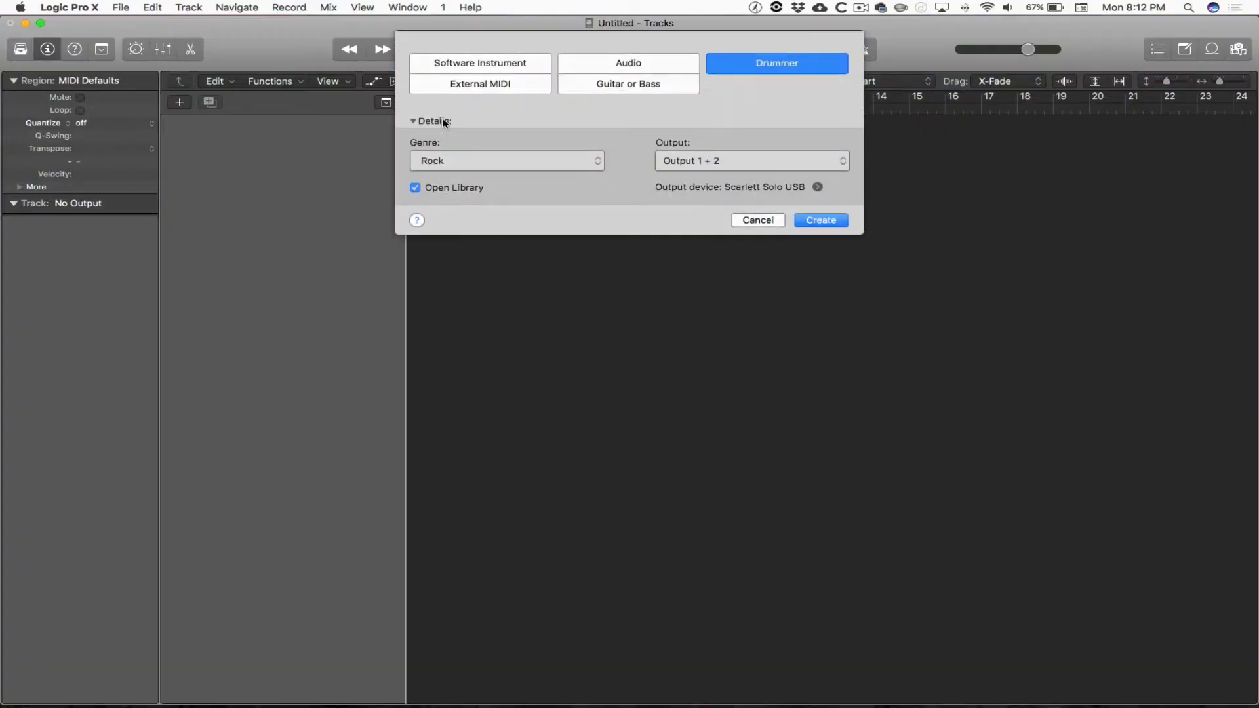
left_click(435, 188)
left_click(431, 162)
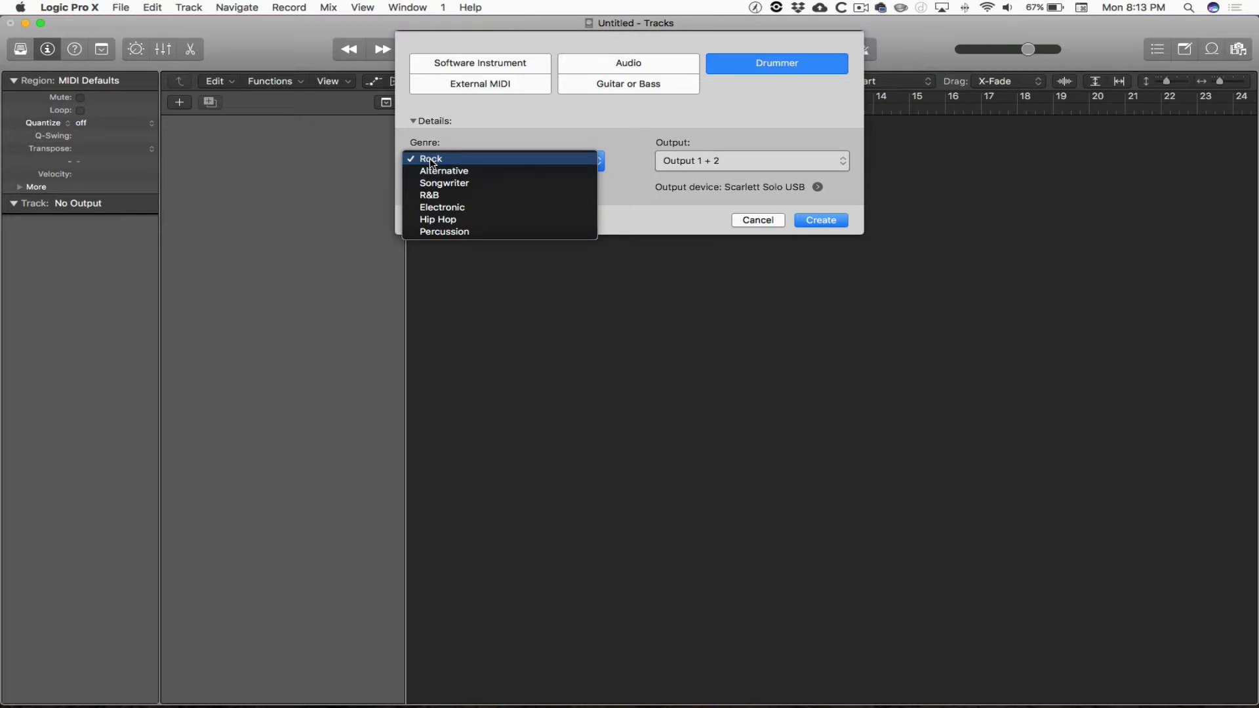
left_click(431, 162)
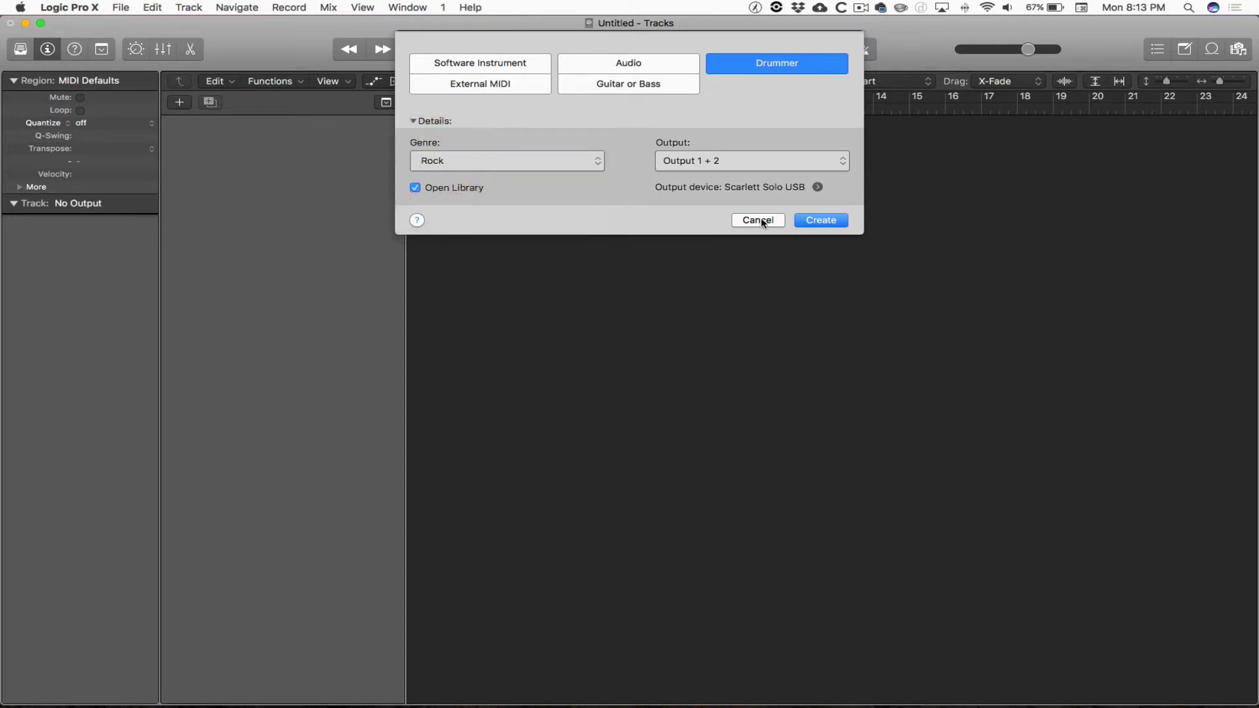
left_click(823, 223)
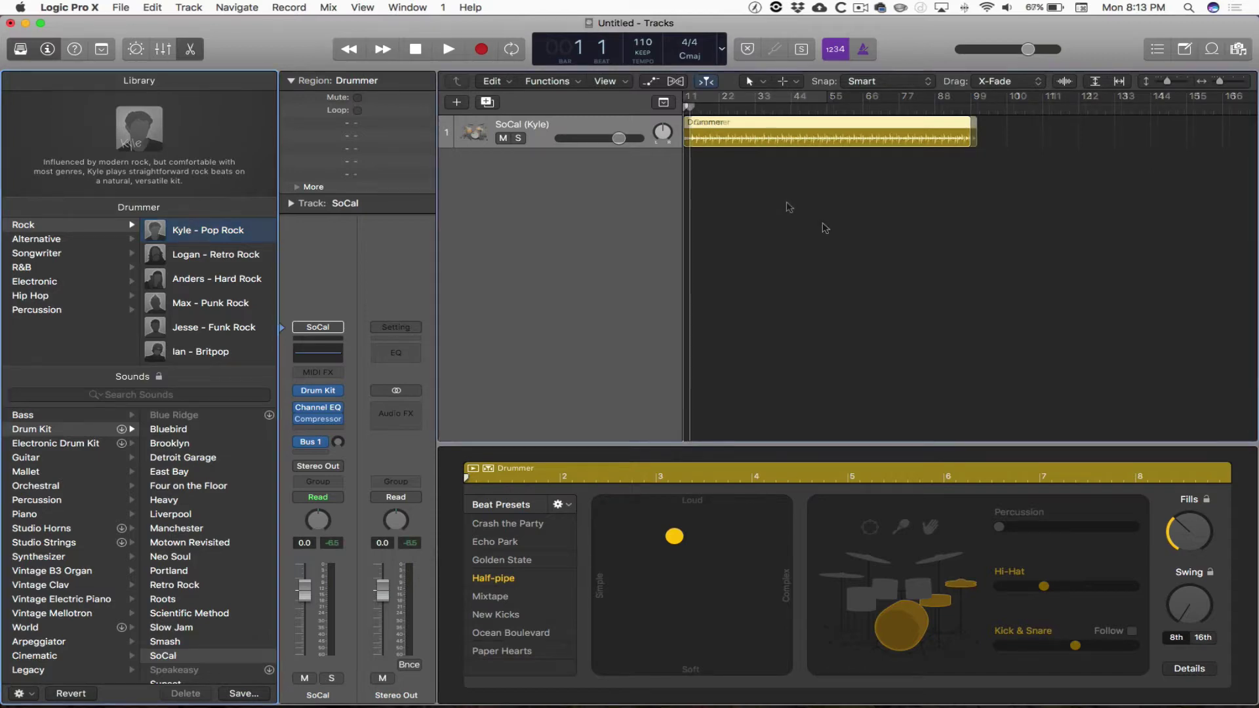
Step: Play and stop the drum beat, then zoom into the Drummer region's start and scroll through its hits
key("space")
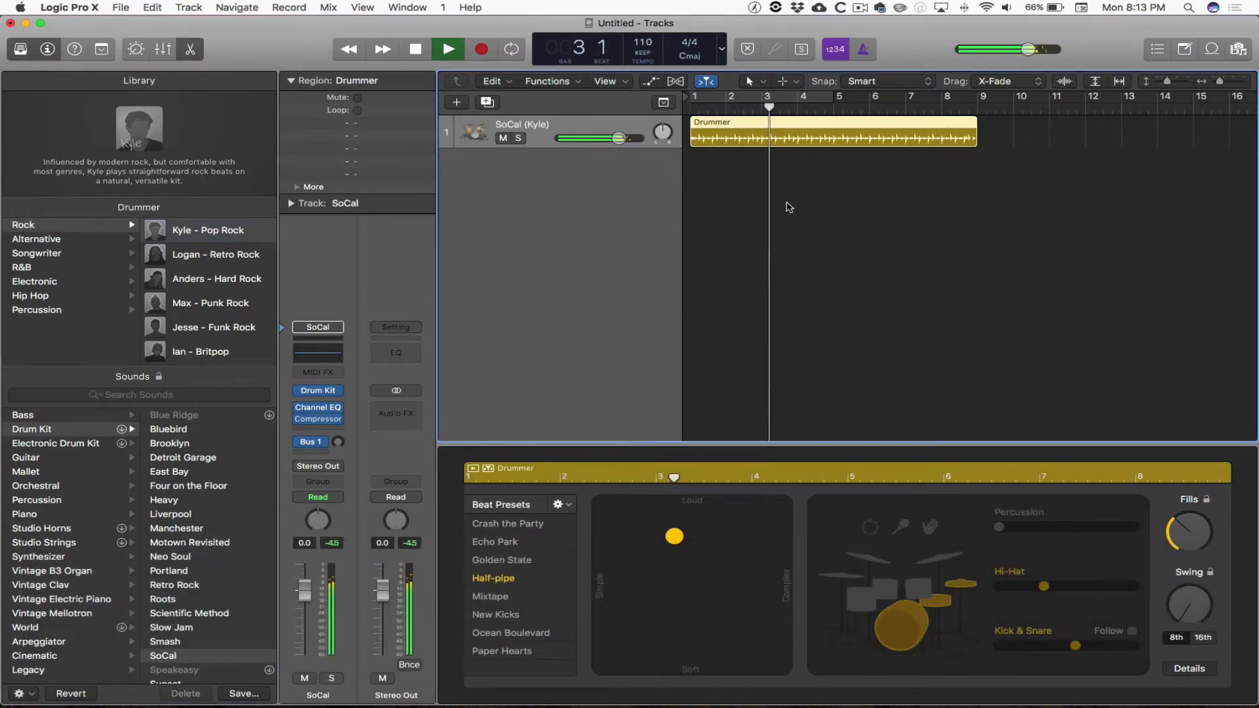
key("space")
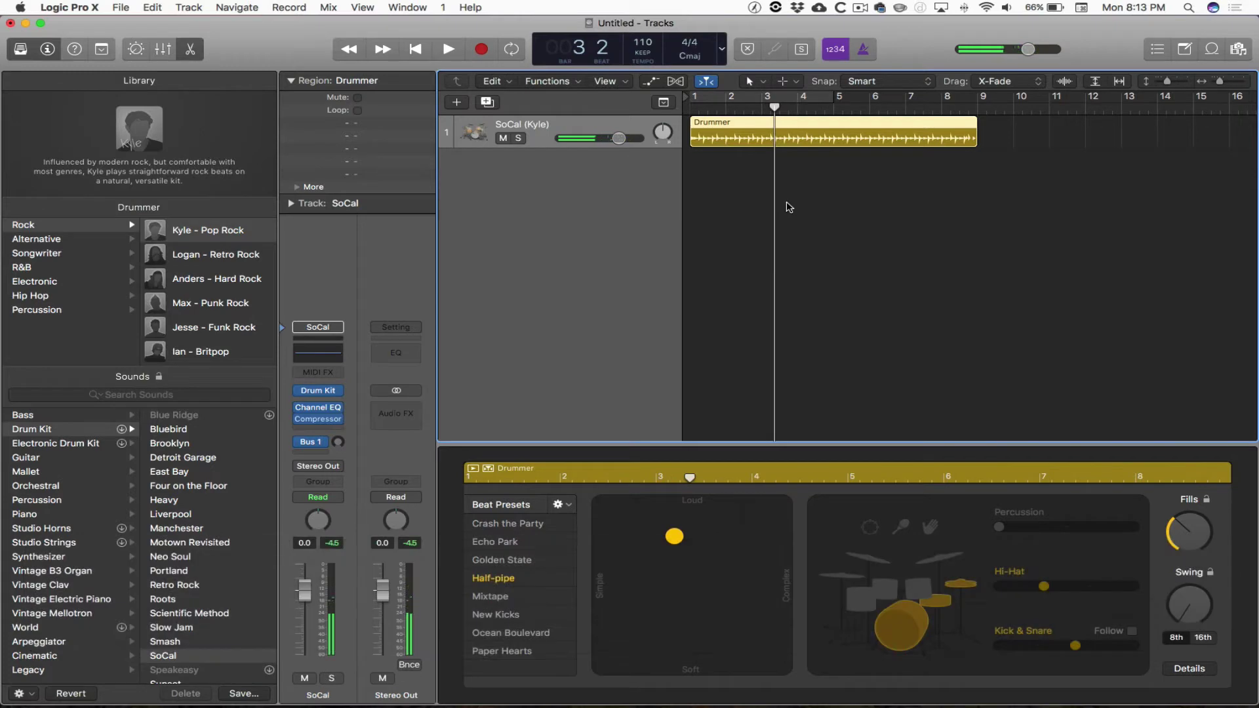
key("ctrl+alt")
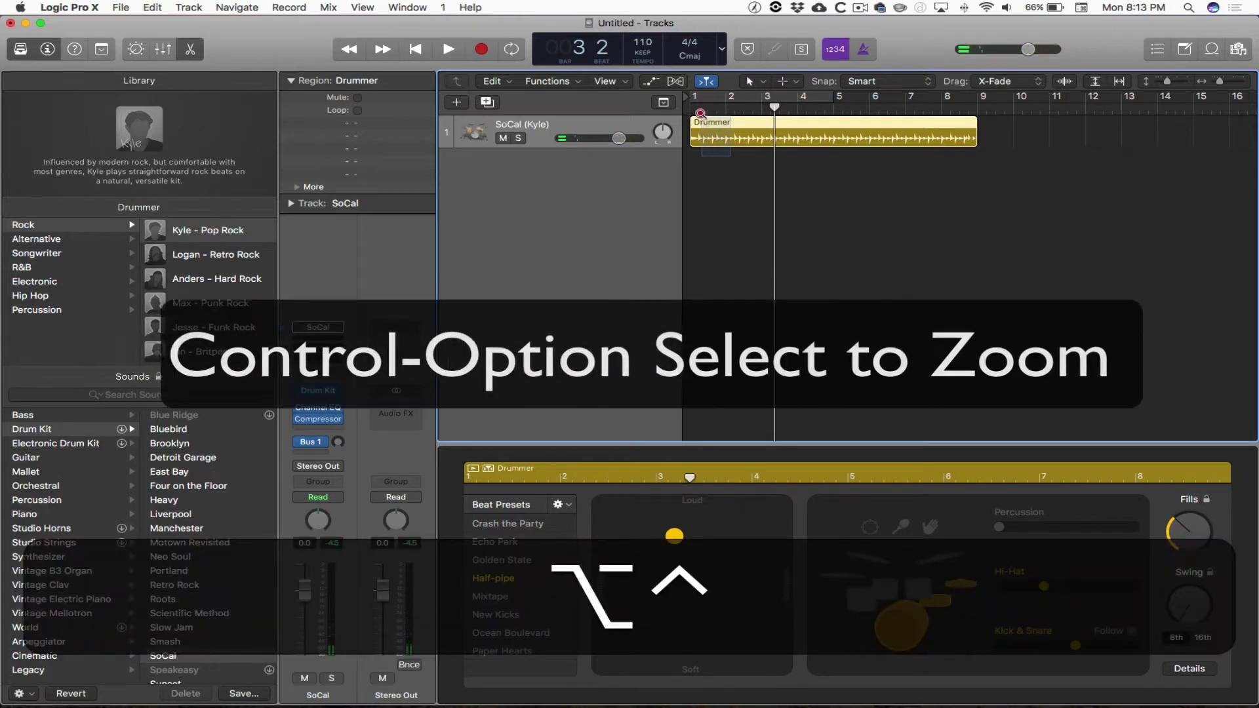
left_click(699, 112, "ctrl+alt")
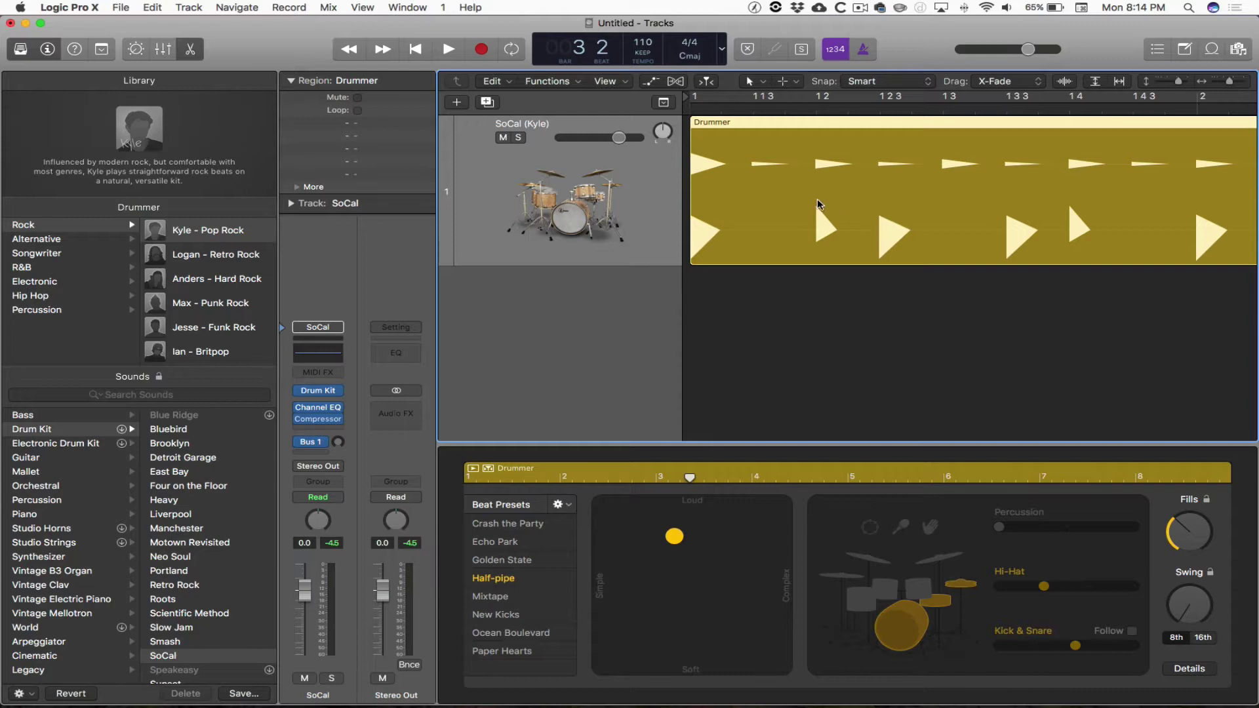
scroll(1102, 249, "right", 5)
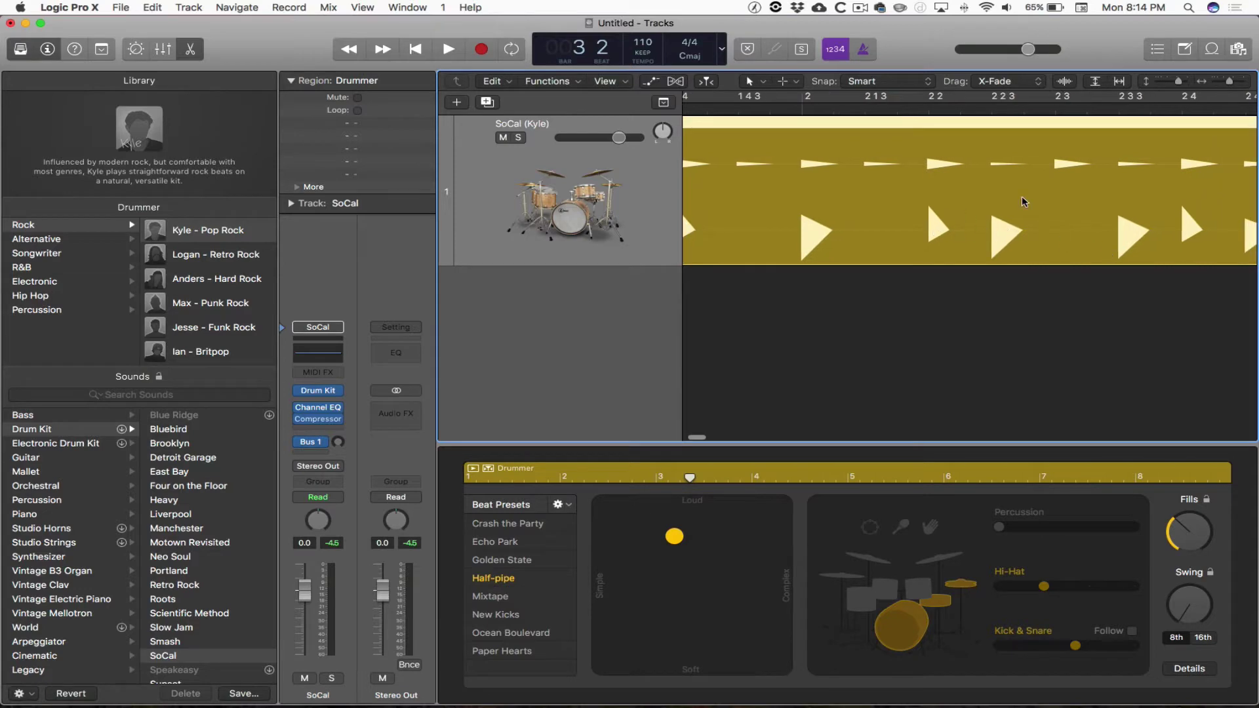
scroll(1071, 164, "right", 3)
scroll(1071, 164, "right", 5)
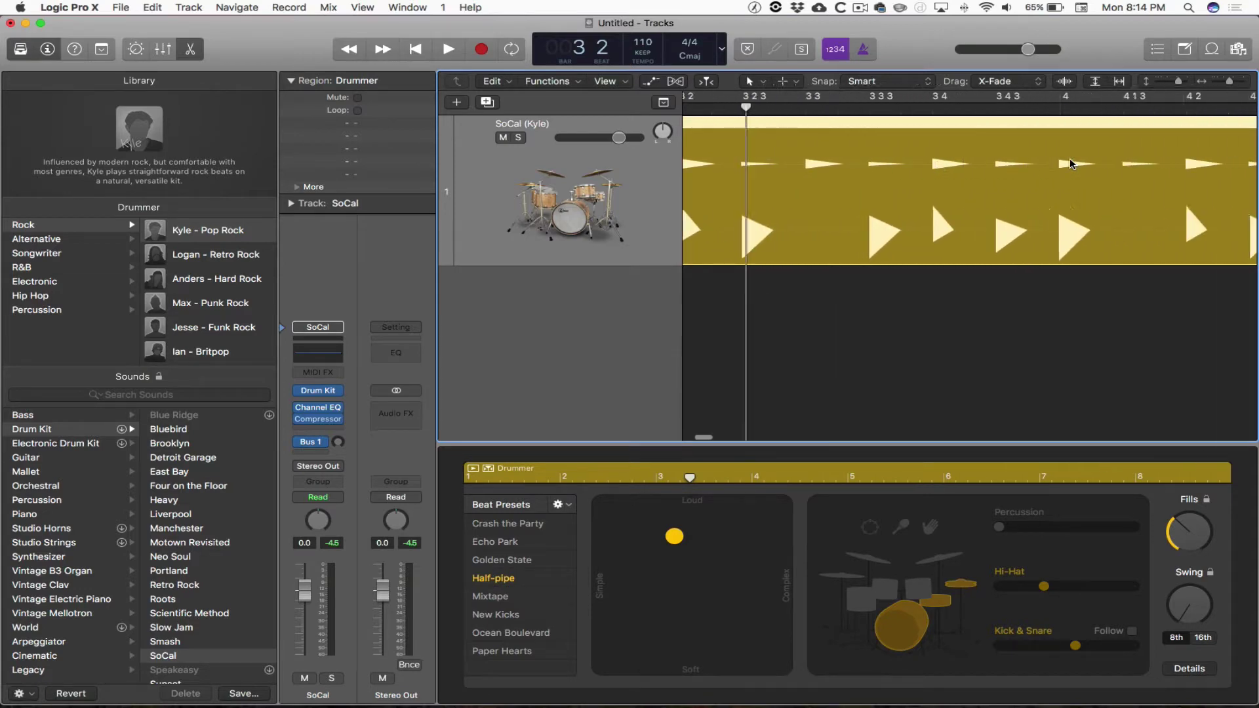
scroll(1071, 164, "right", 10)
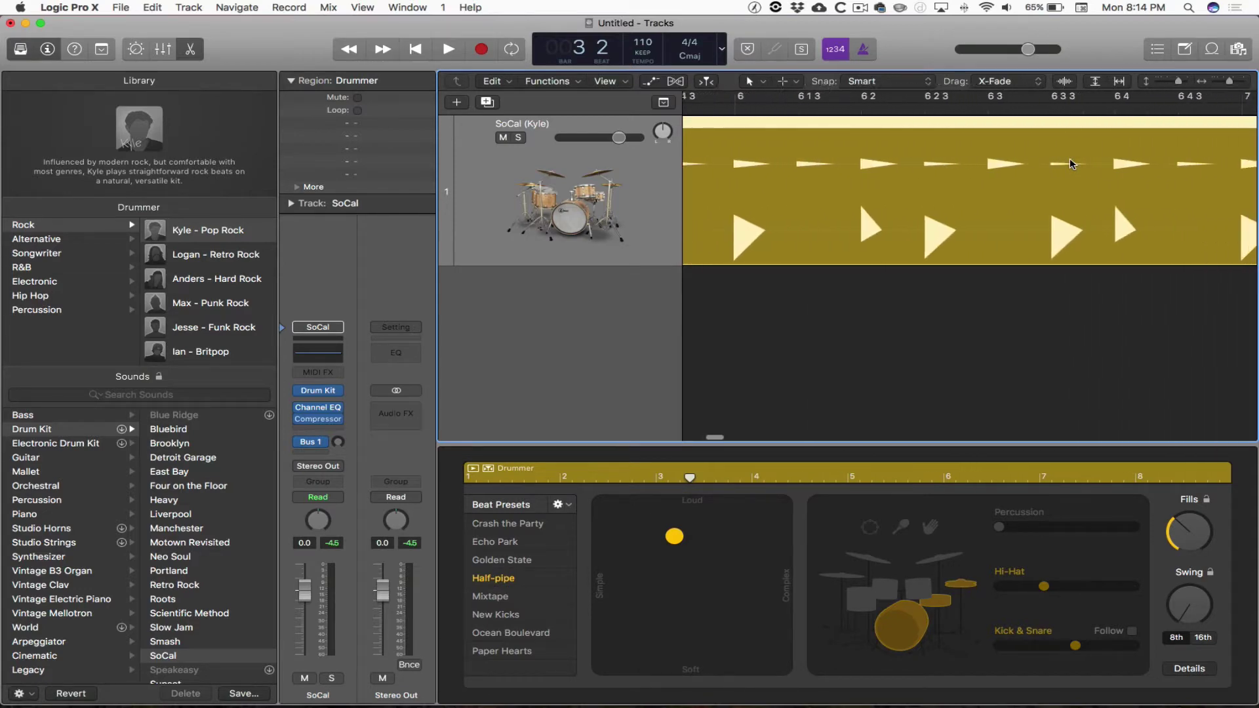
scroll(1071, 164, "right", 10)
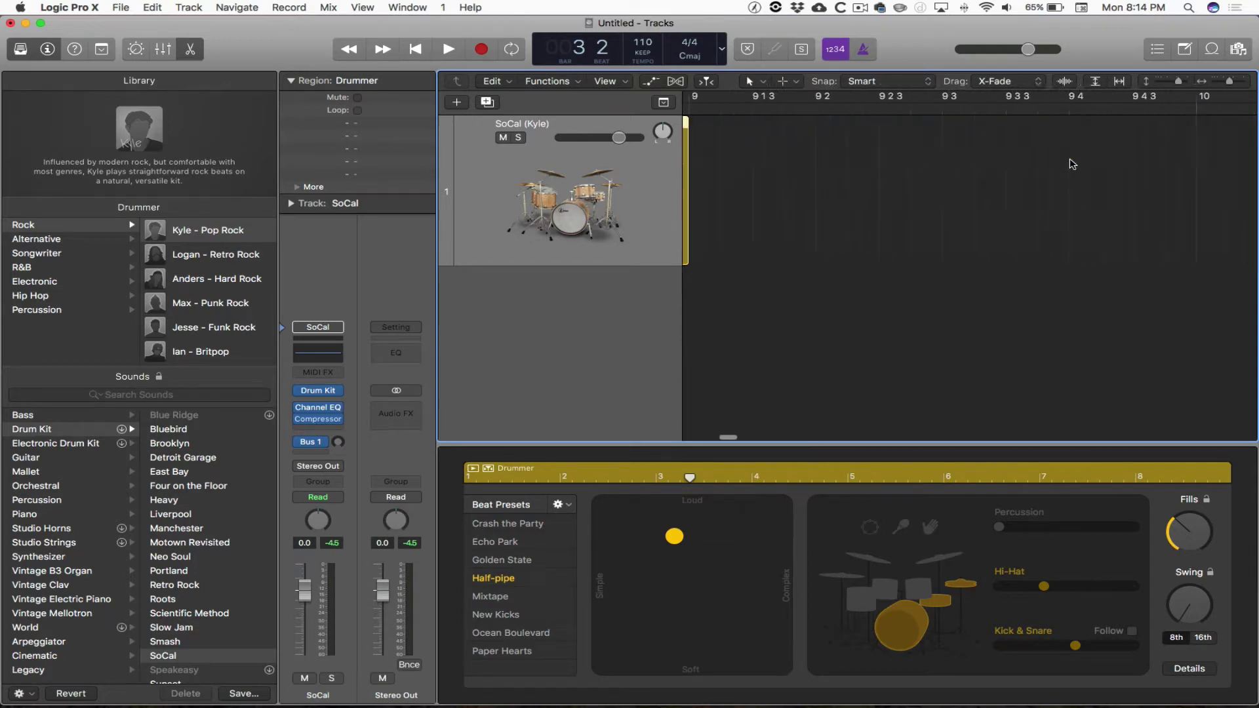
scroll(1020, 143, "left", 5)
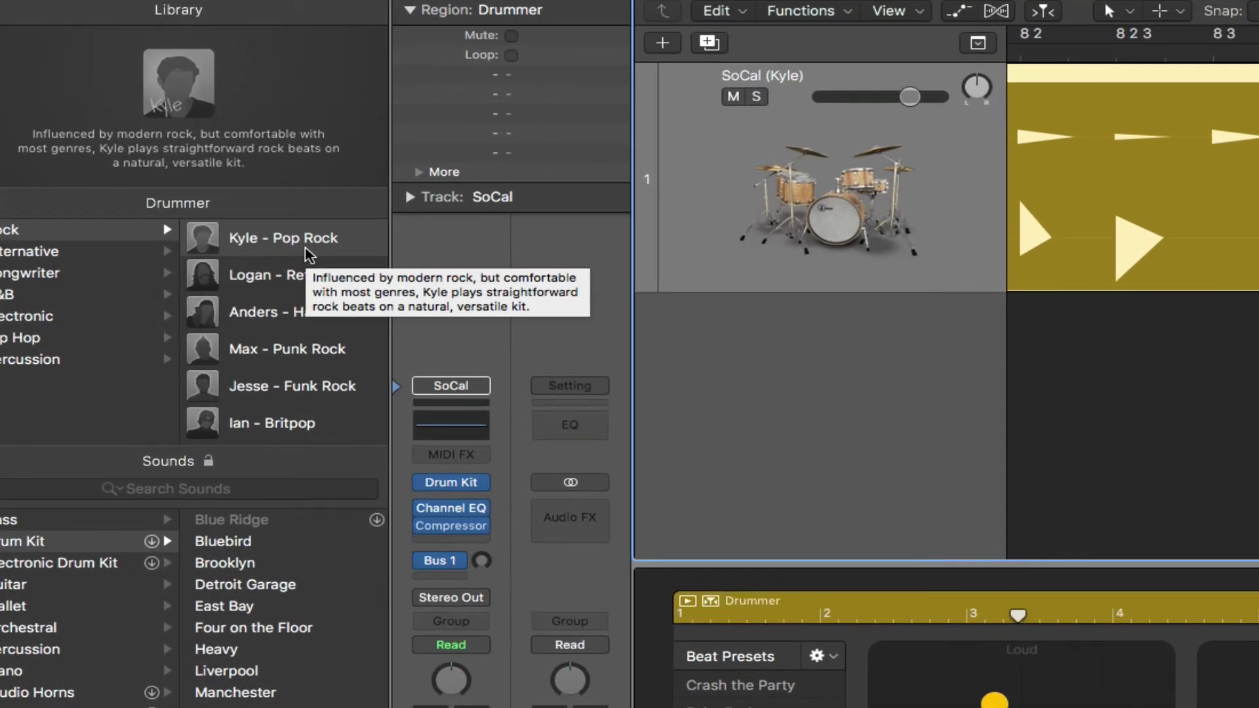
Step: Audition Logan and Anders, return to Kyle, and start looped playback of the Drummer region
mouse_move(296, 288)
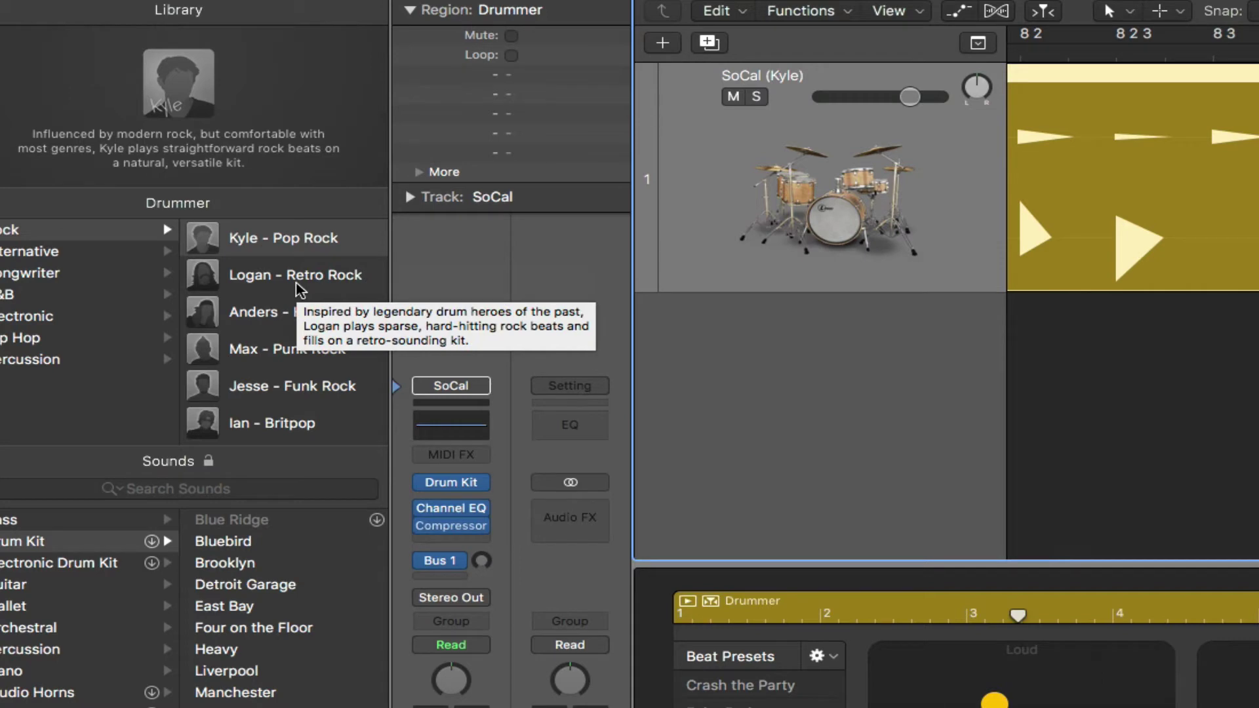
left_click(283, 278)
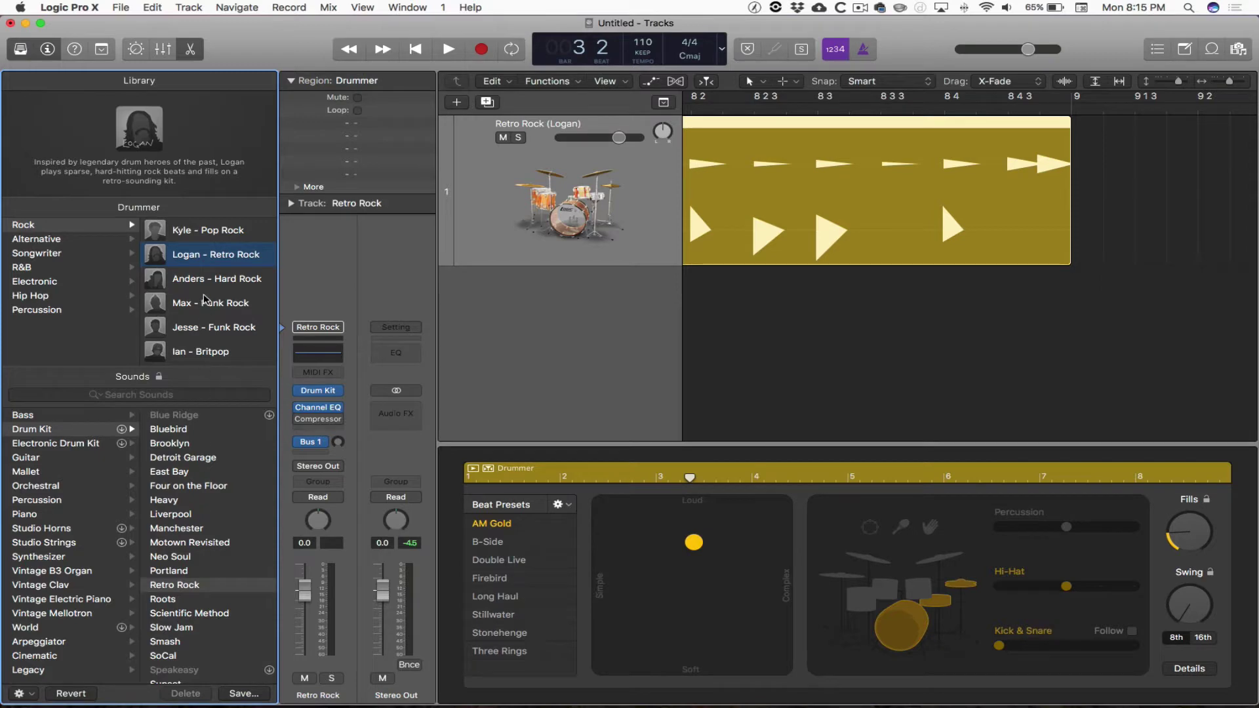
left_click(205, 278)
left_click(202, 239)
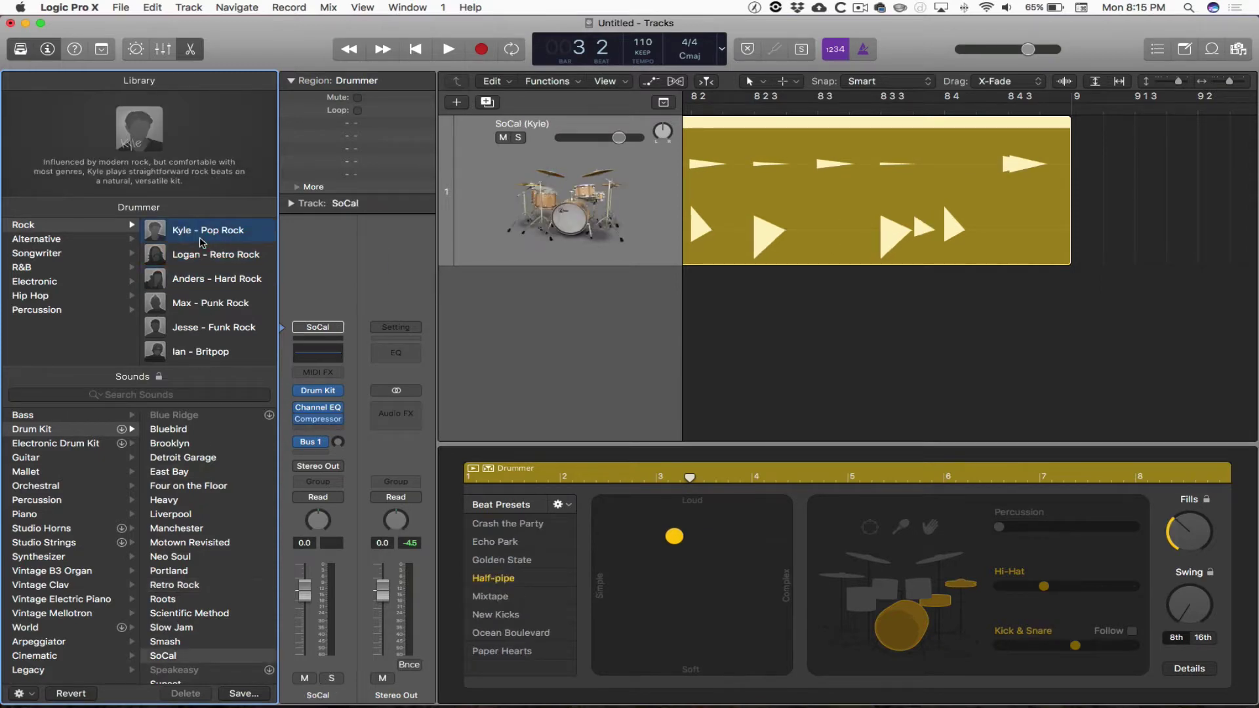
left_click(473, 469)
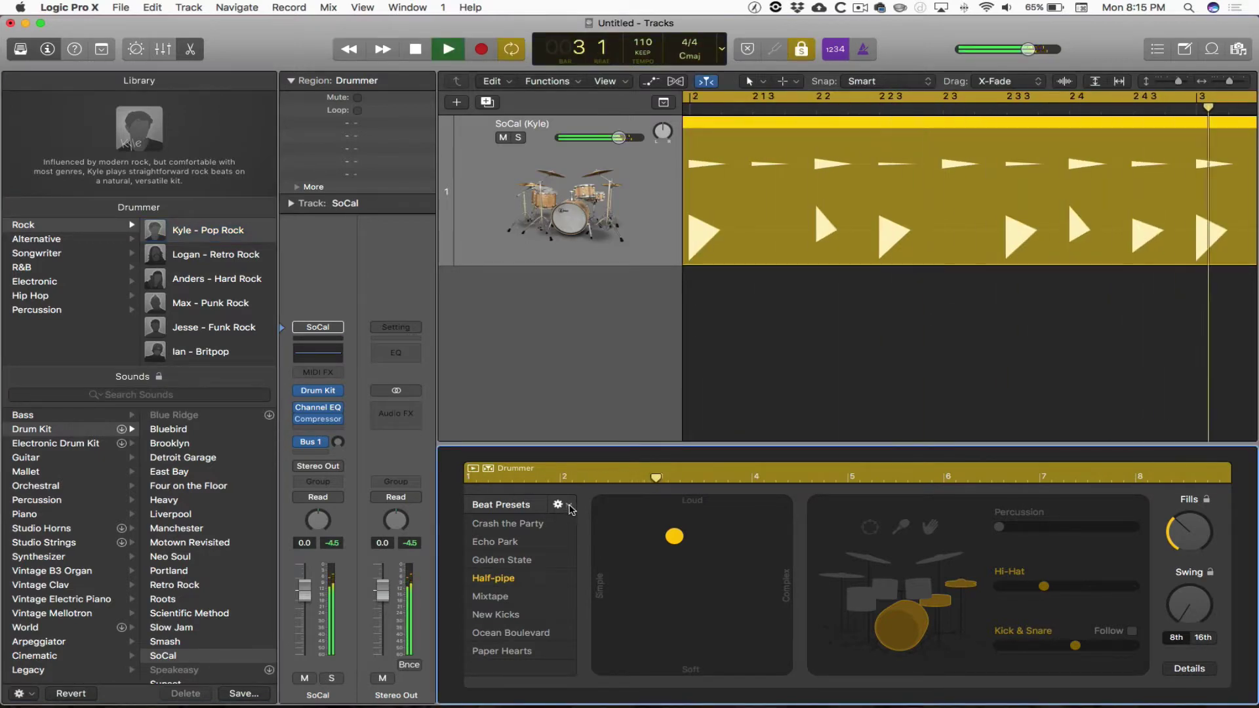
Step: Enable Keep drum kit, then audition Logan, Anders, Max and Jesse – Funk Rock, and stop playback
left_click(569, 509)
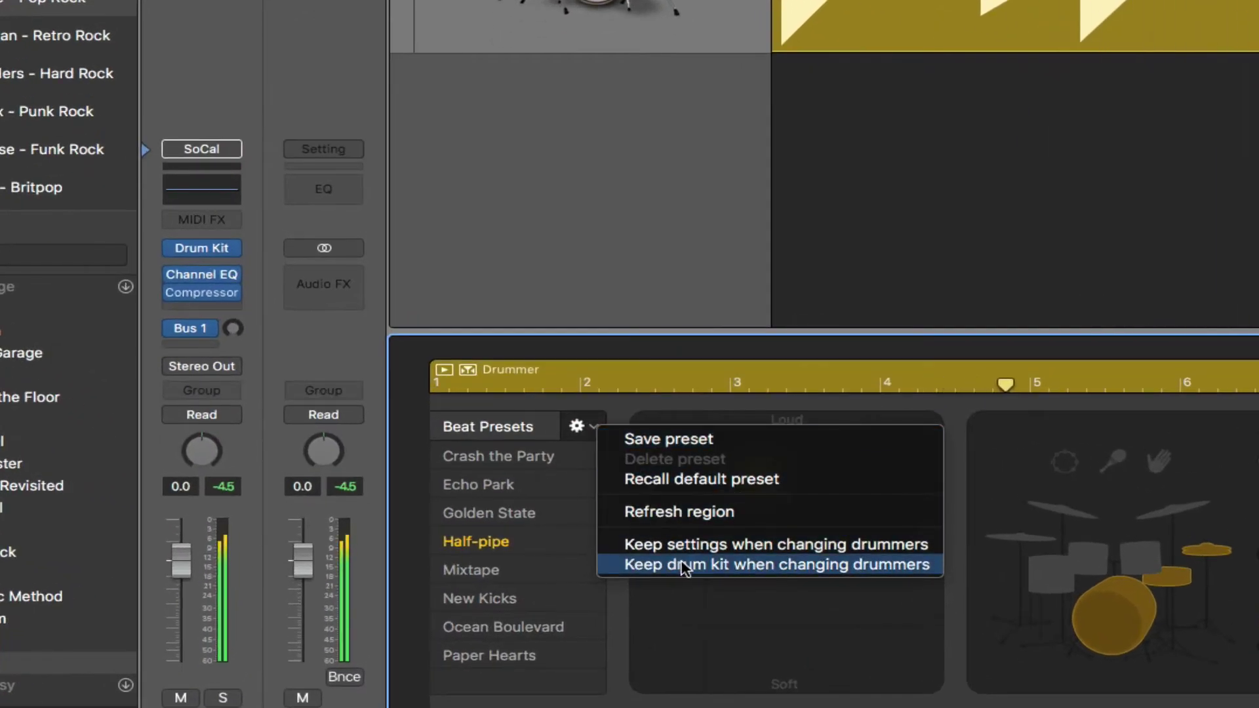
left_click(682, 565)
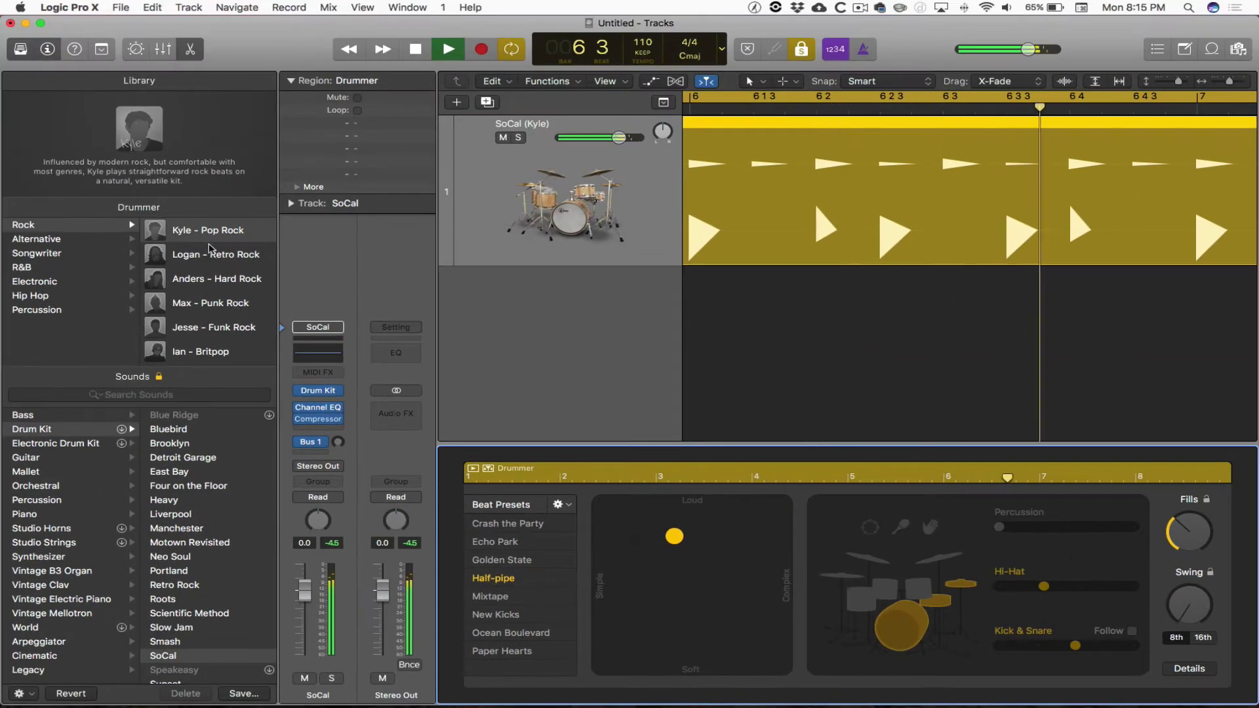
left_click(217, 259)
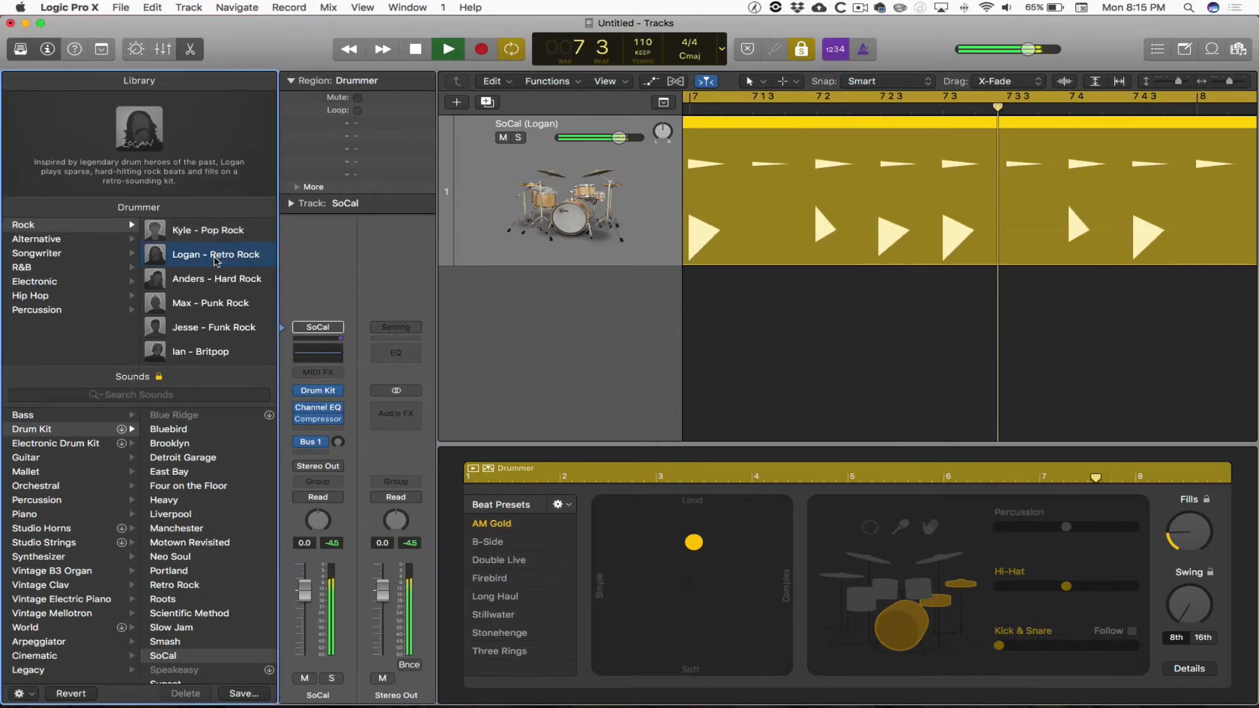
left_click(218, 280)
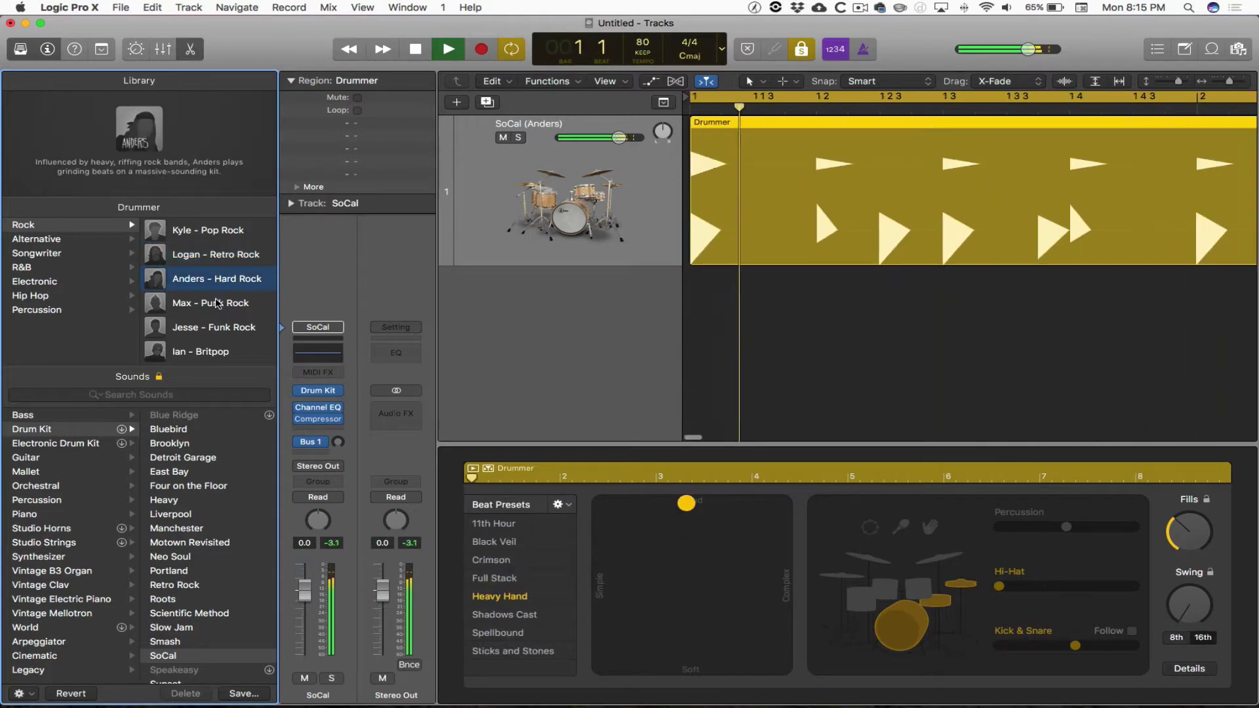
left_click(218, 307)
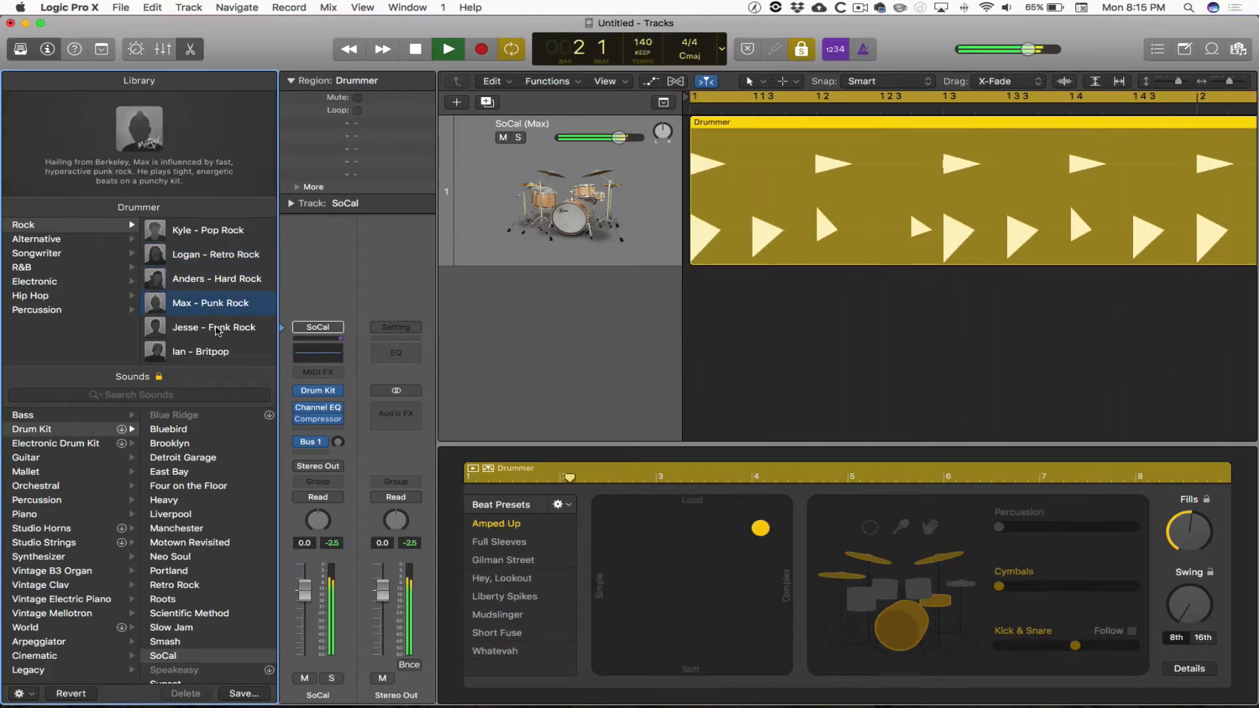
left_click(218, 328)
key("space")
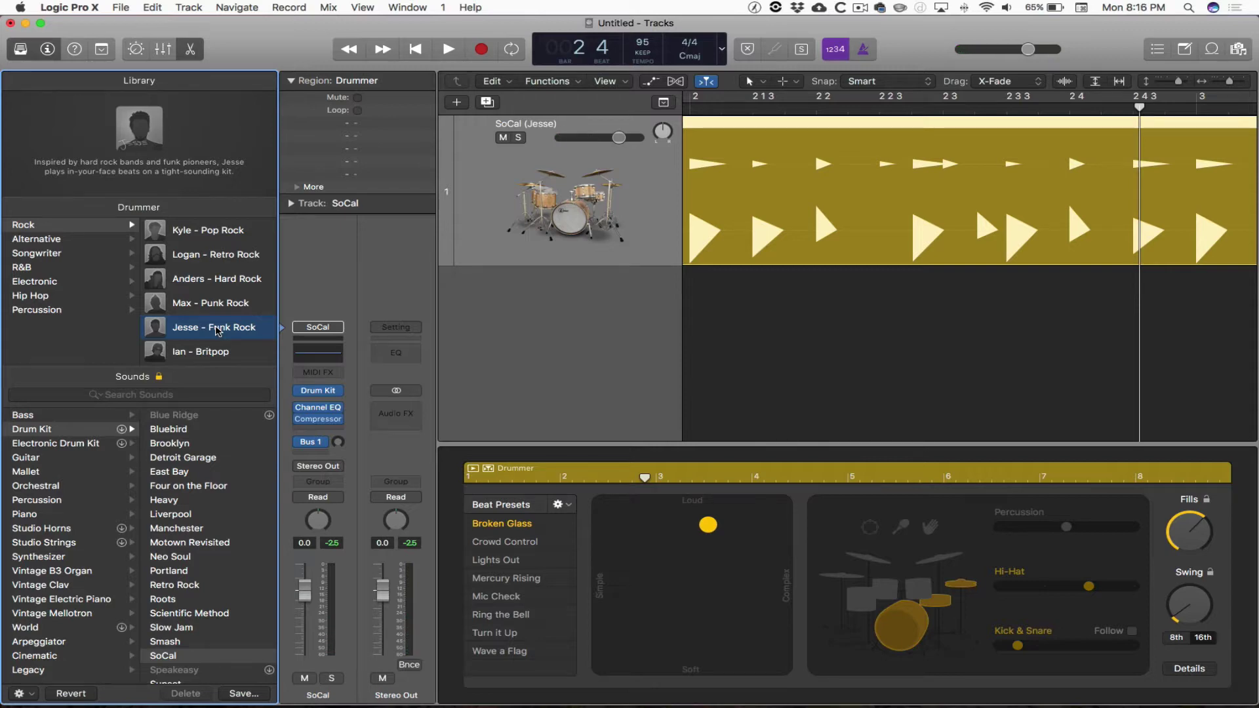
Step: Switch back to Kyle – Pop Rock, set the tempo to 147 BPM, and play the beat briefly
left_click(214, 236)
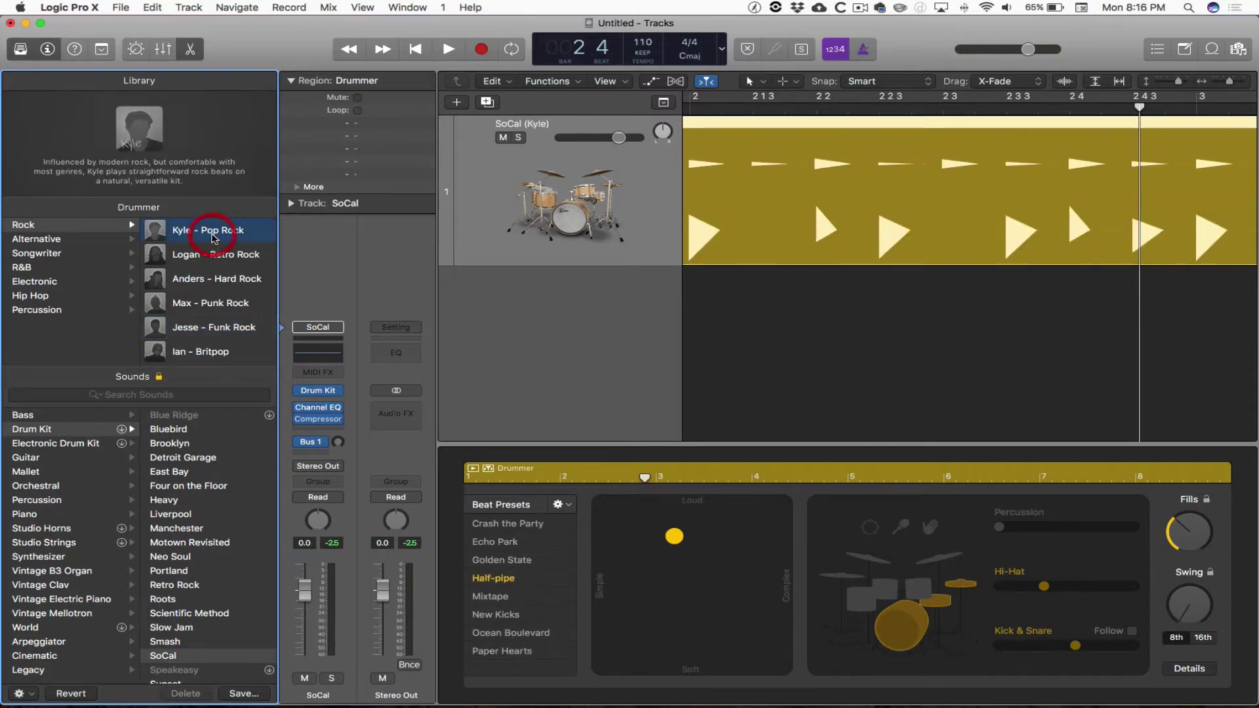
left_click(643, 41)
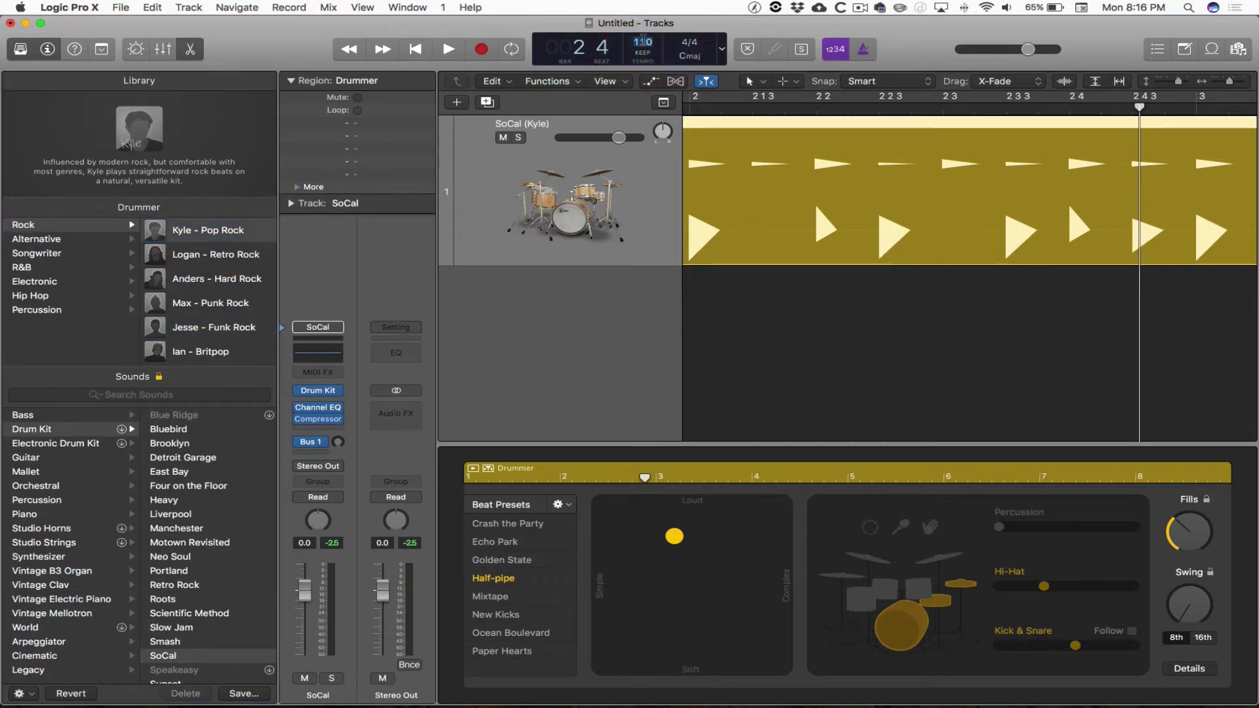
type("147")
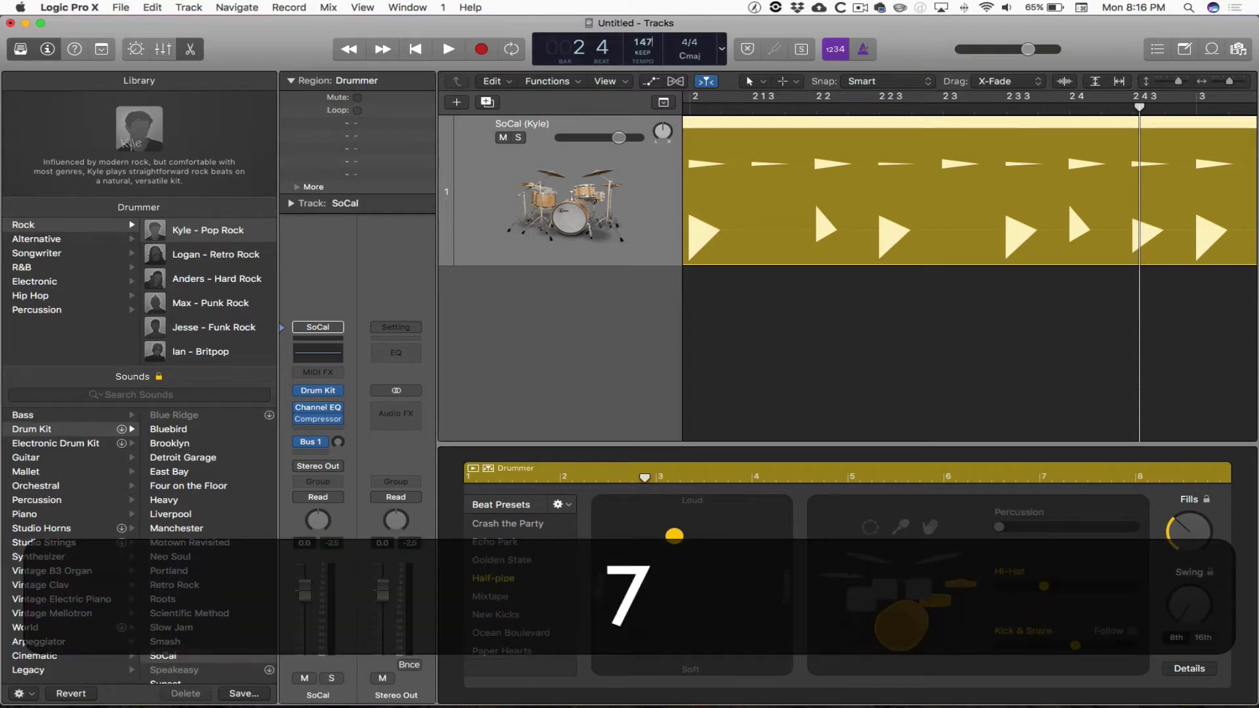
key("Return")
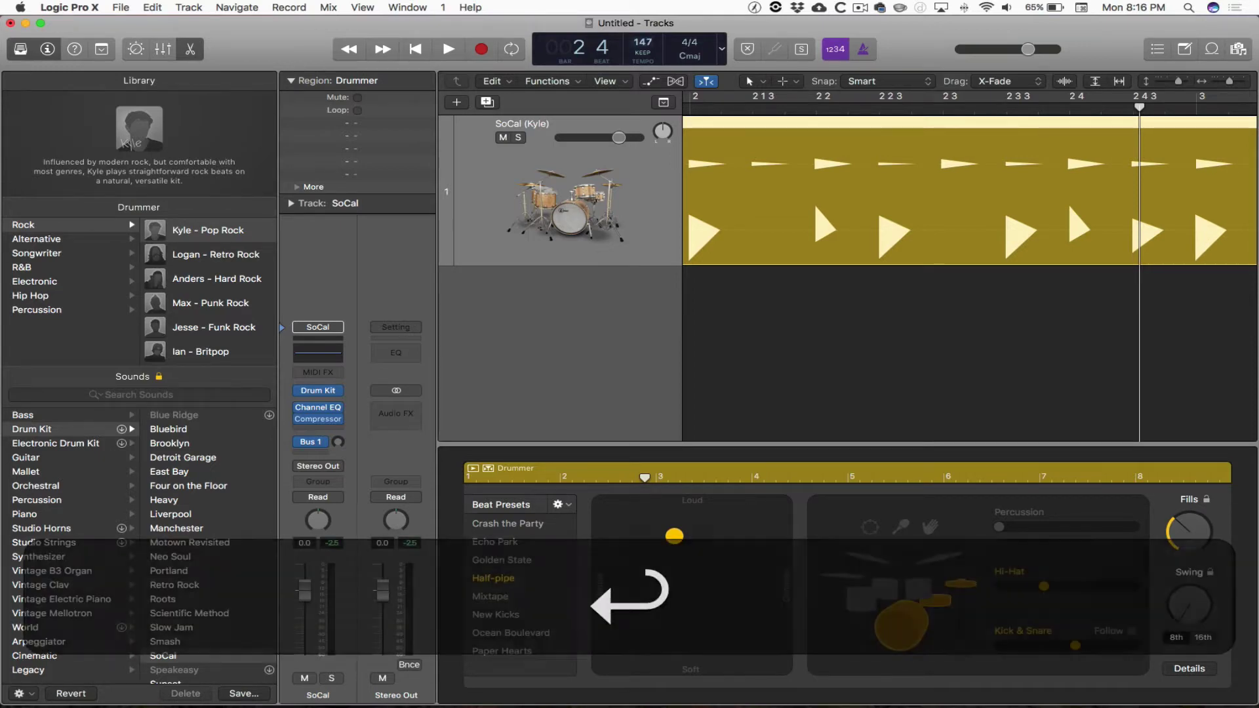
key("space")
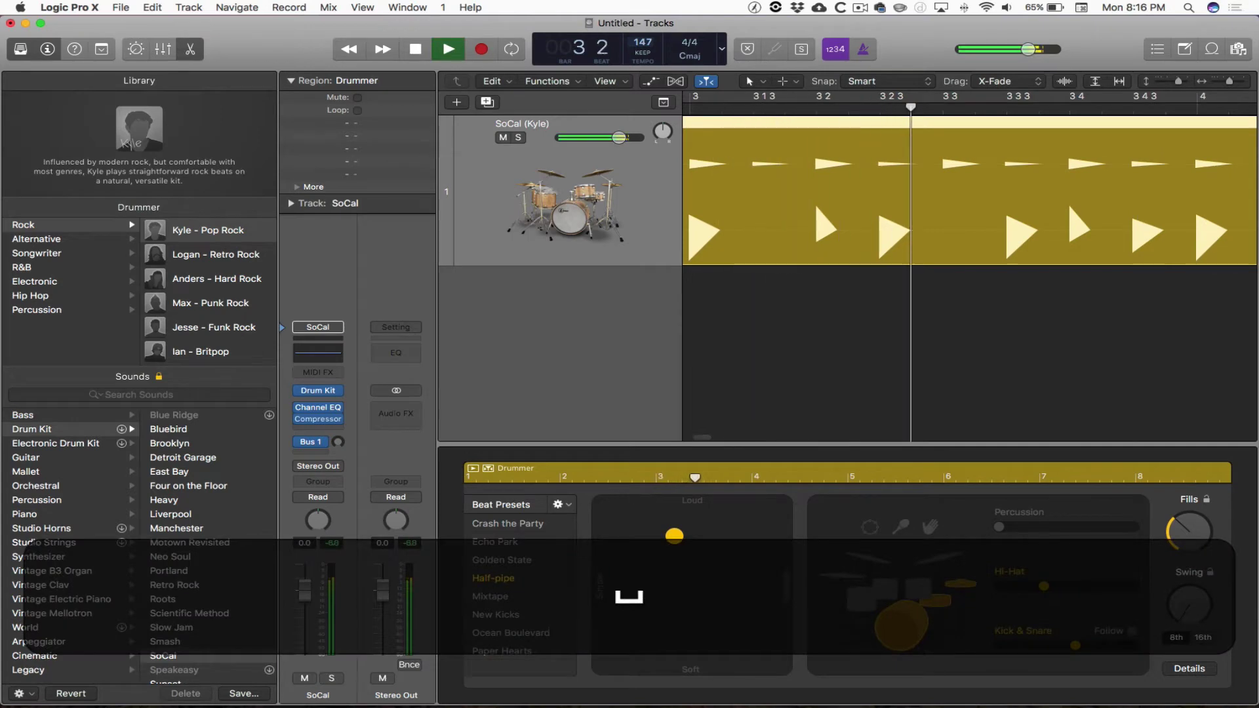
key("space")
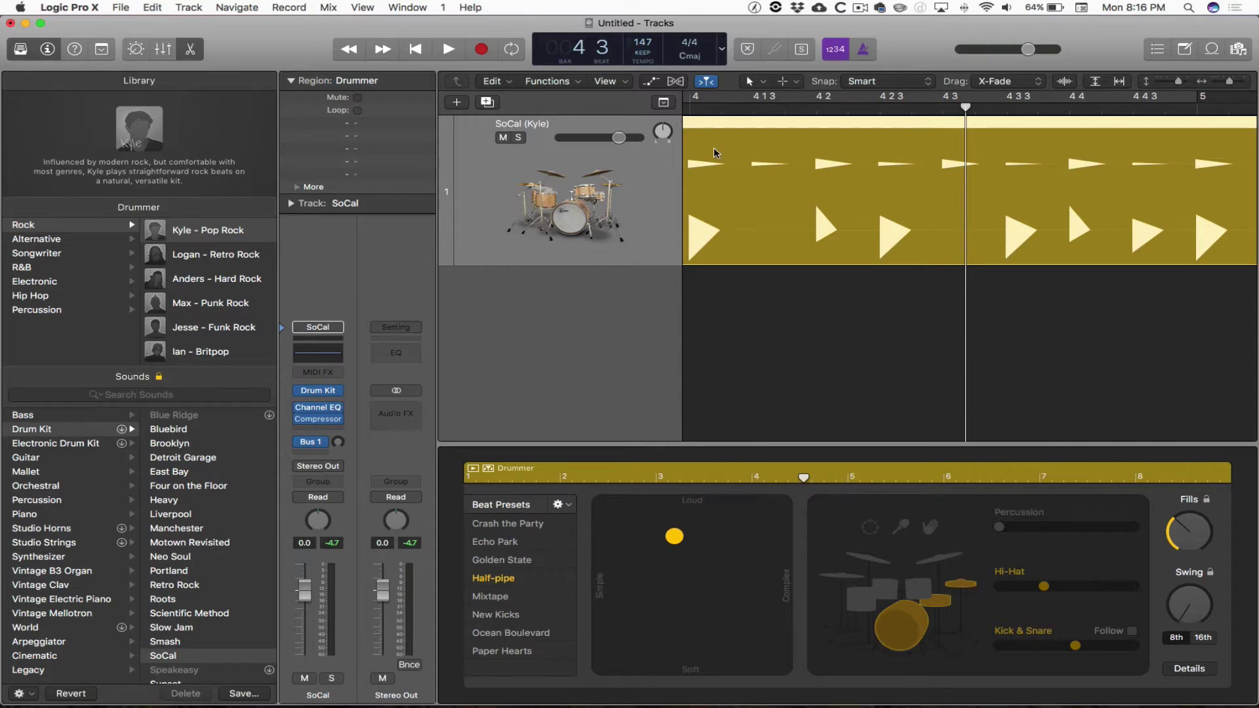
Step: Move the XY pad puck around during playback, settling it at medium loudness and complexity
left_click(682, 540)
left_click_drag(682, 540, 632, 618)
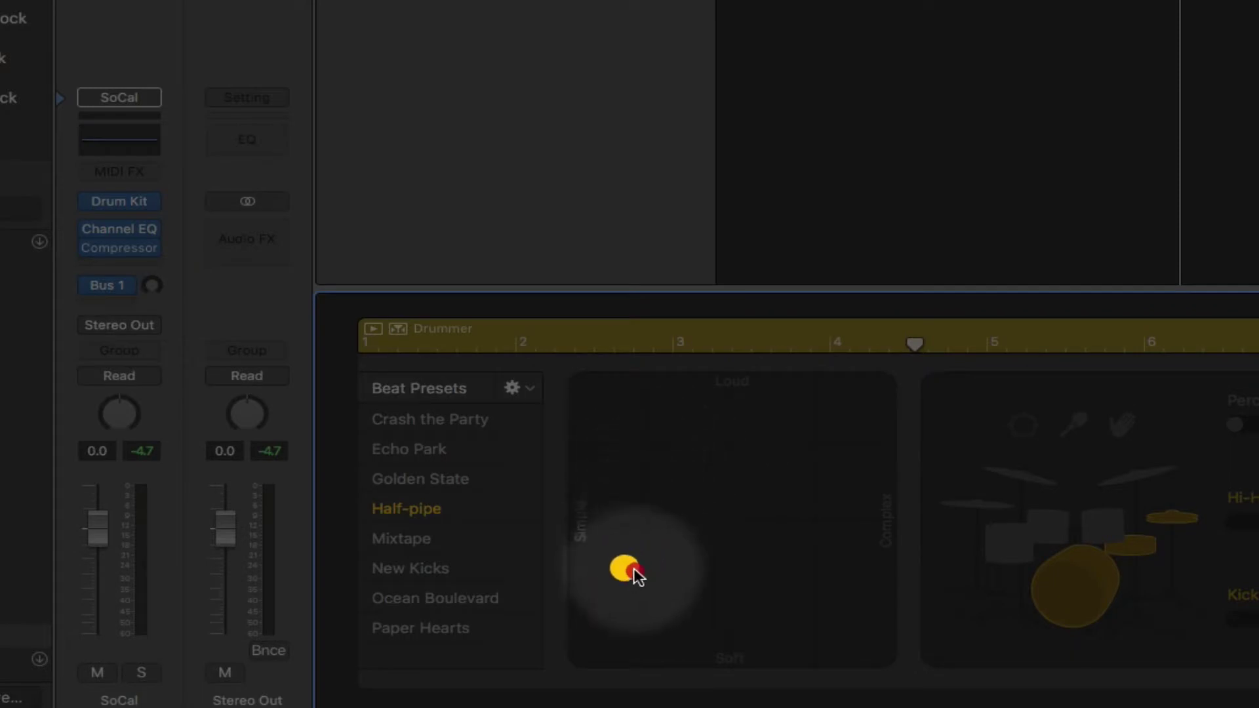
left_click_drag(633, 571, 834, 548)
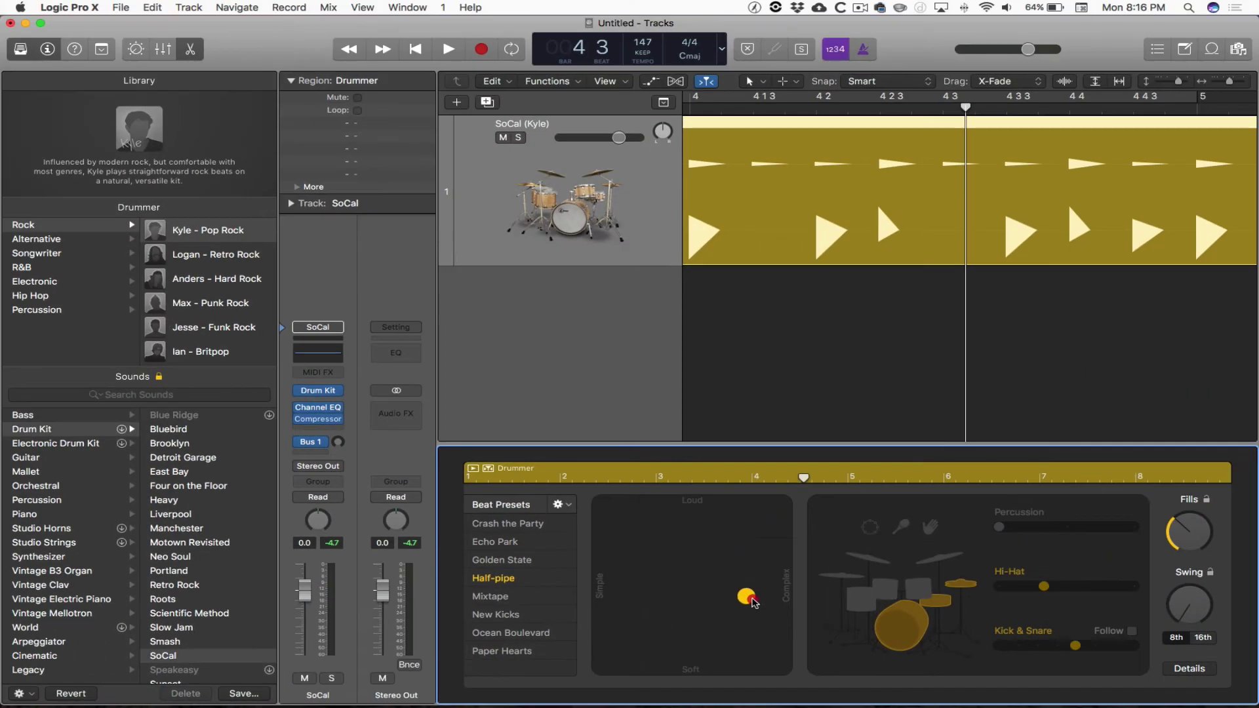
left_click_drag(755, 603, 749, 617)
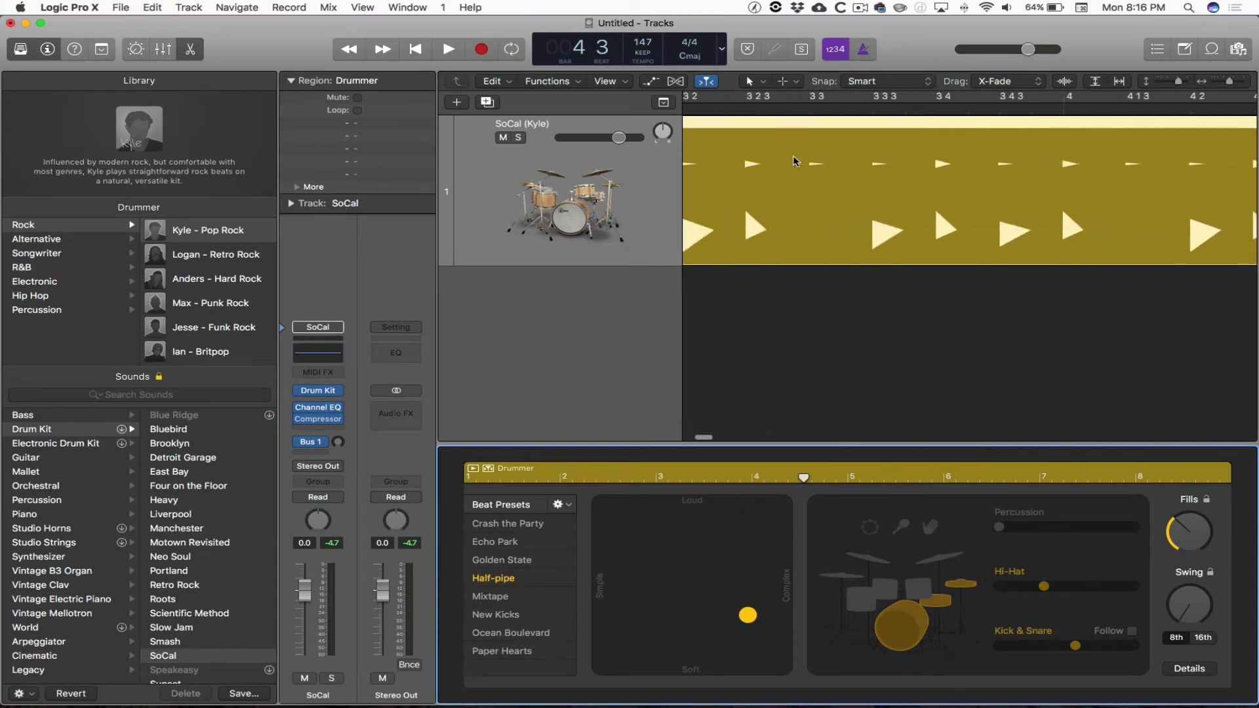
scroll(793, 155, "left", 10)
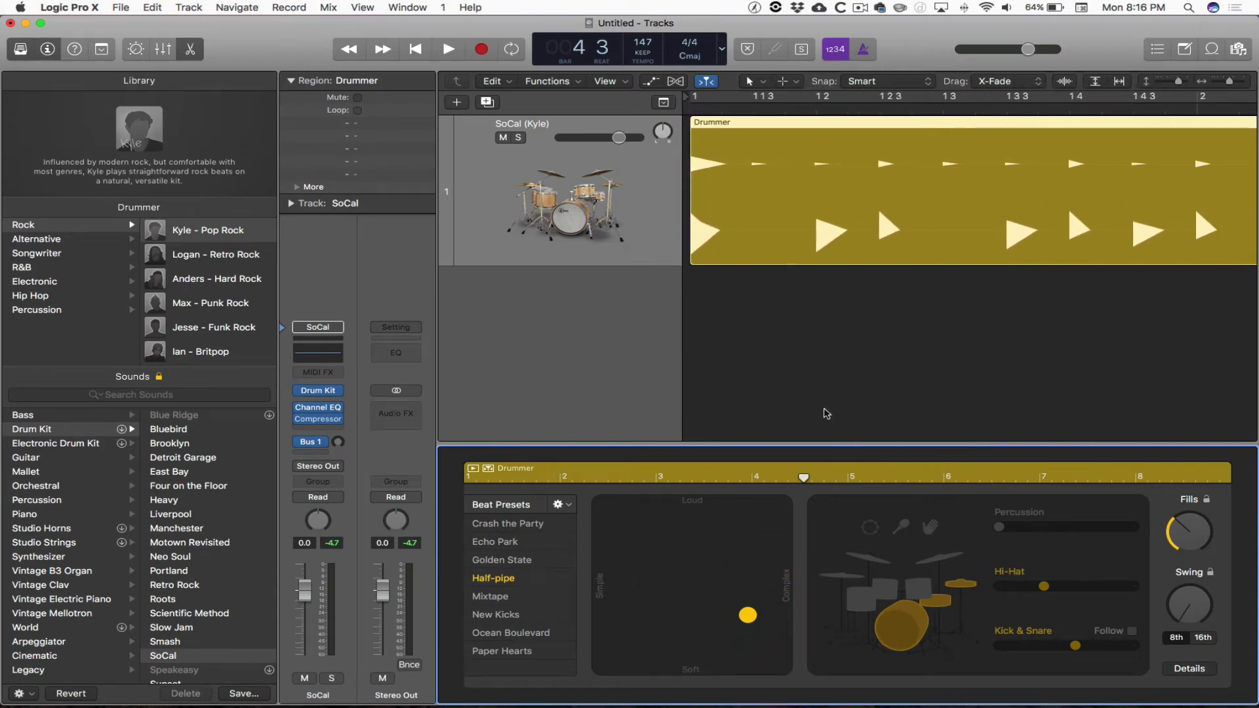
left_click_drag(748, 615, 669, 530)
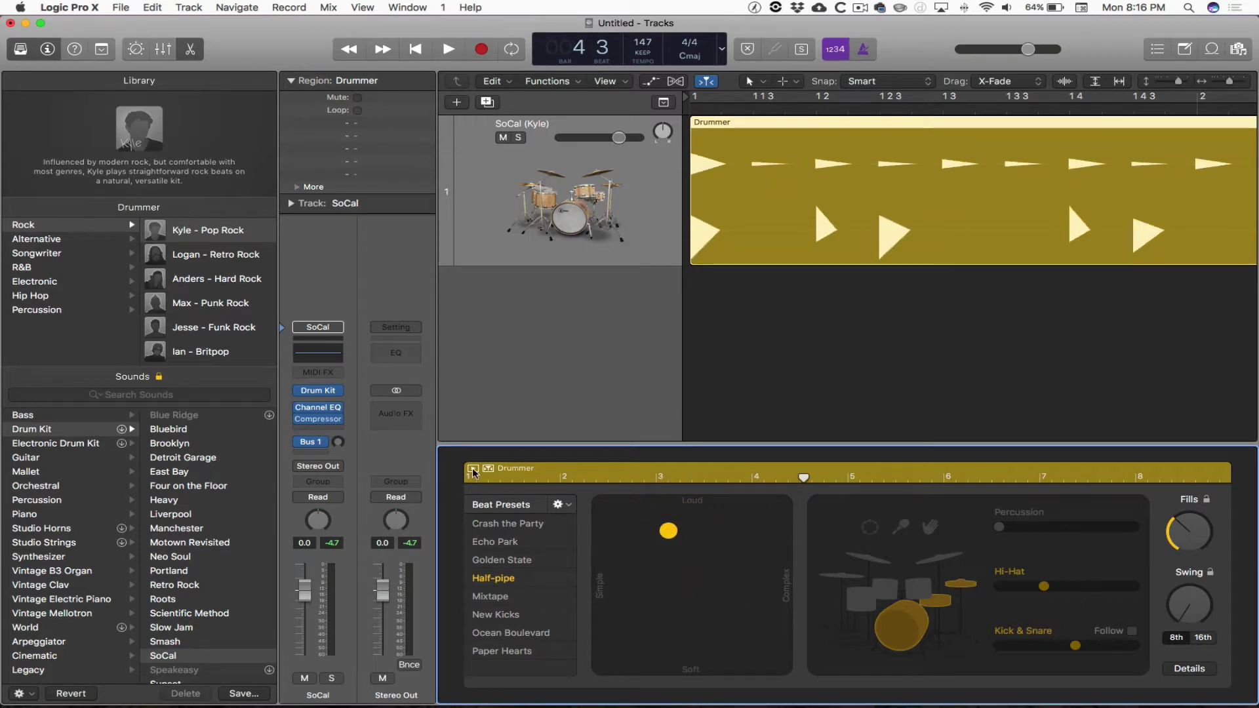
left_click(473, 468)
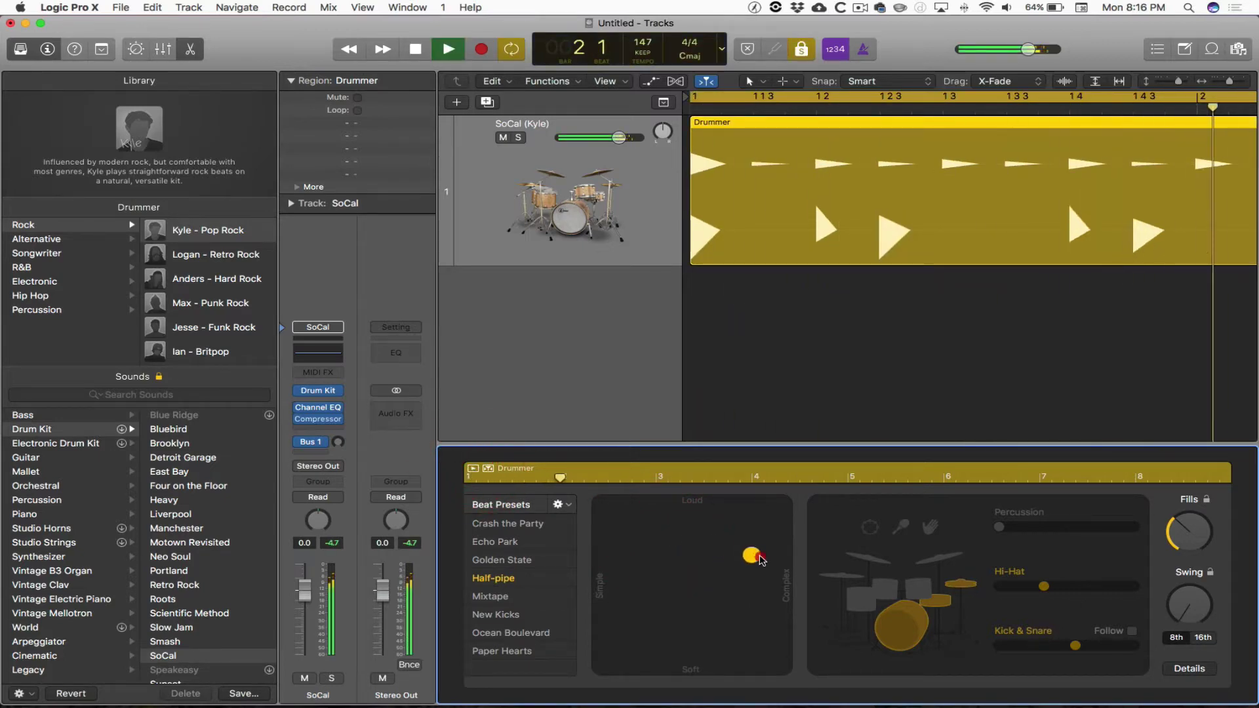
left_click_drag(677, 537, 557, 705)
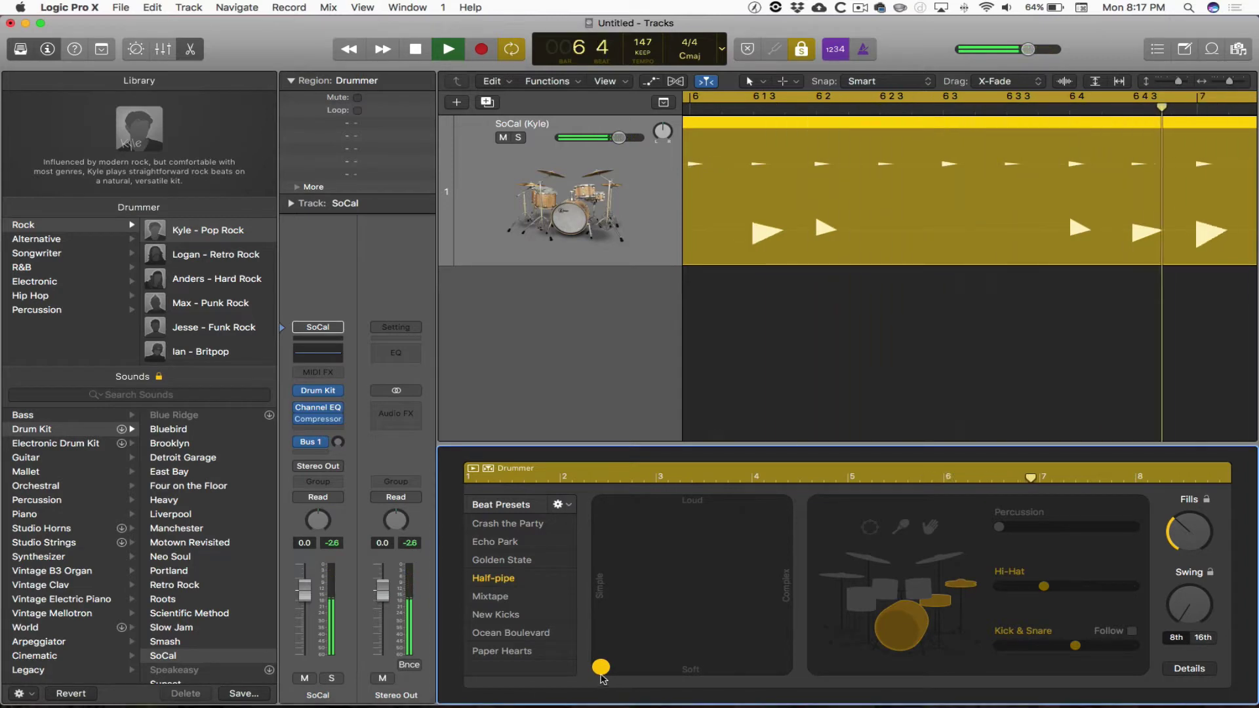
left_click_drag(601, 668, 692, 593)
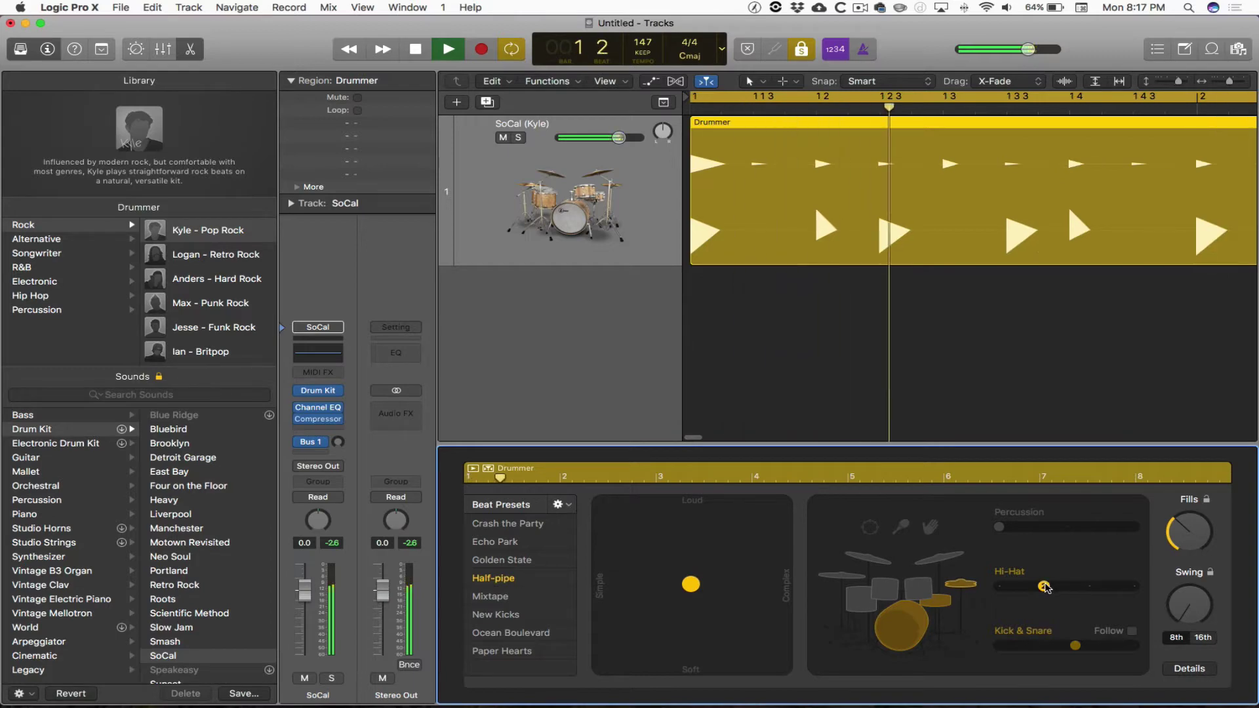
Step: Try the hi-hat at 4 and back, stop playback, and lower Kick & Snare variation to 3
left_click_drag(1047, 587, 1125, 590)
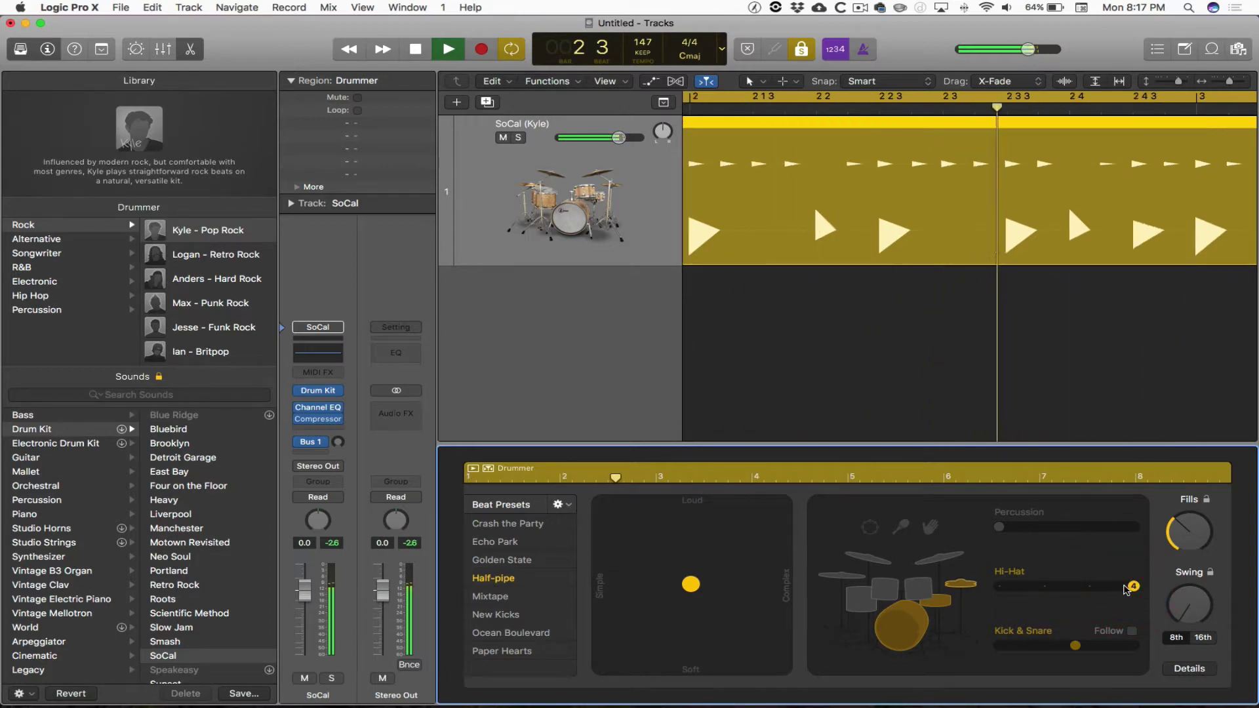
left_click_drag(1125, 590, 1048, 590)
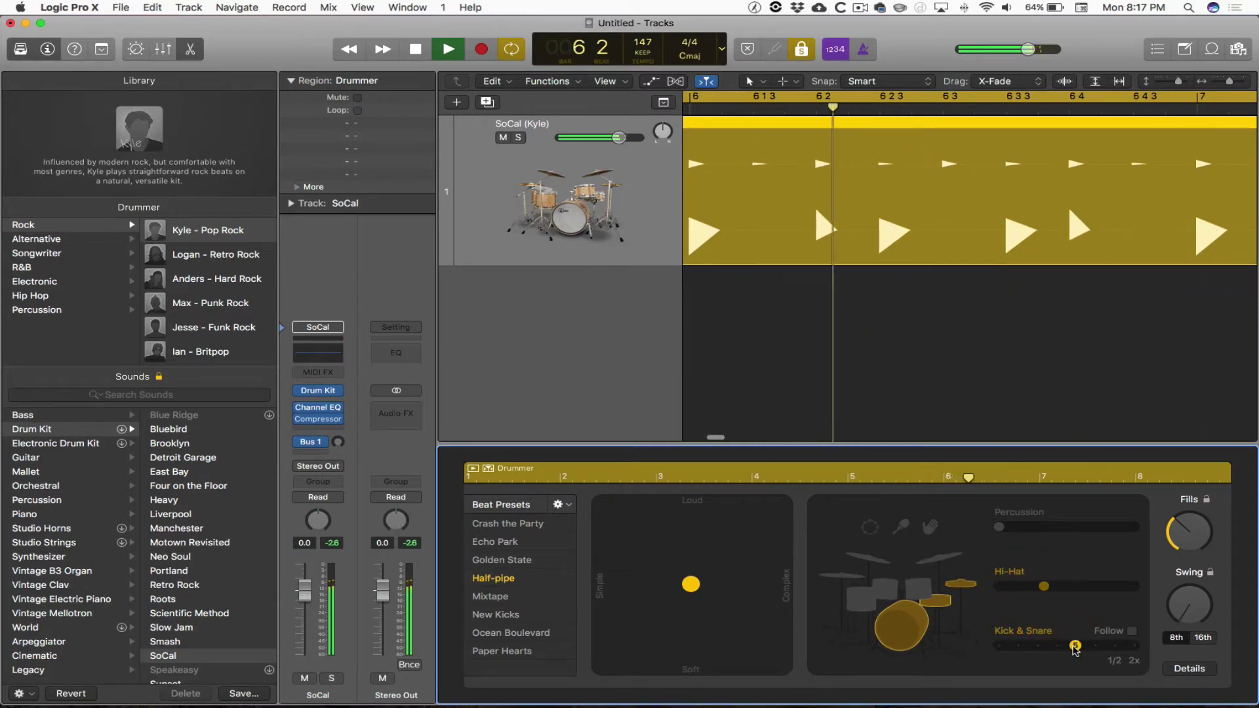
key("space")
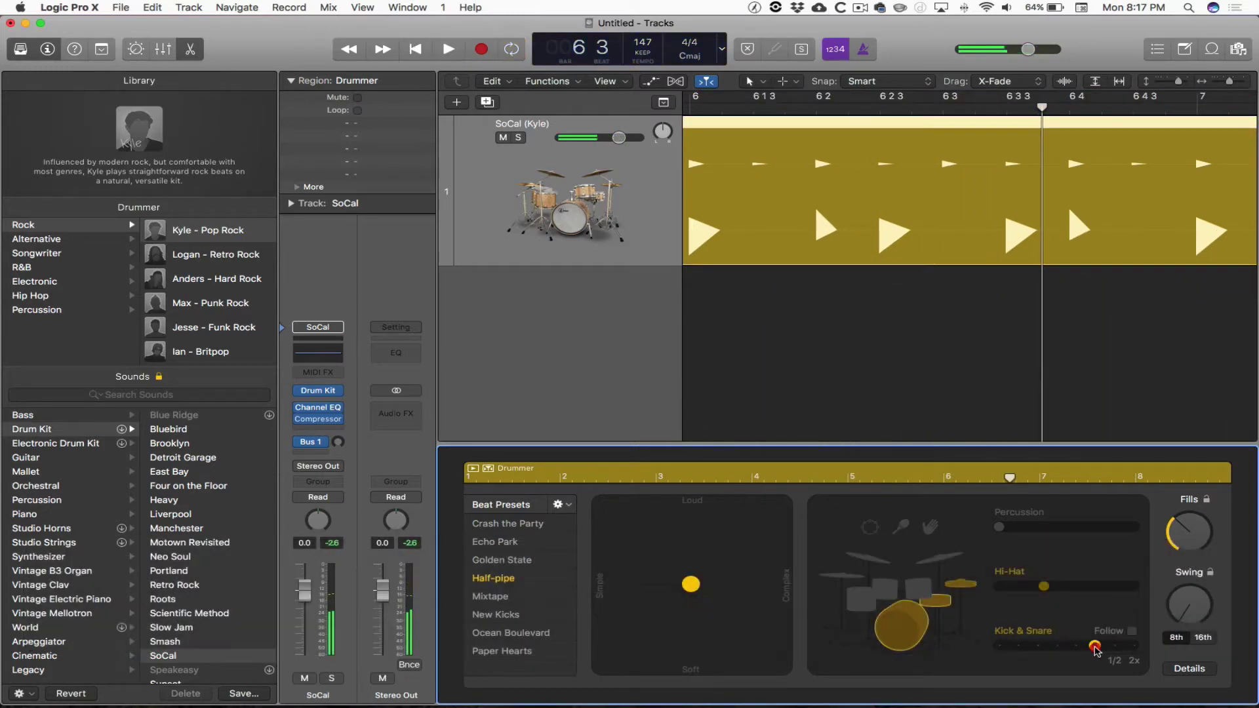
left_click_drag(1076, 648, 1038, 648)
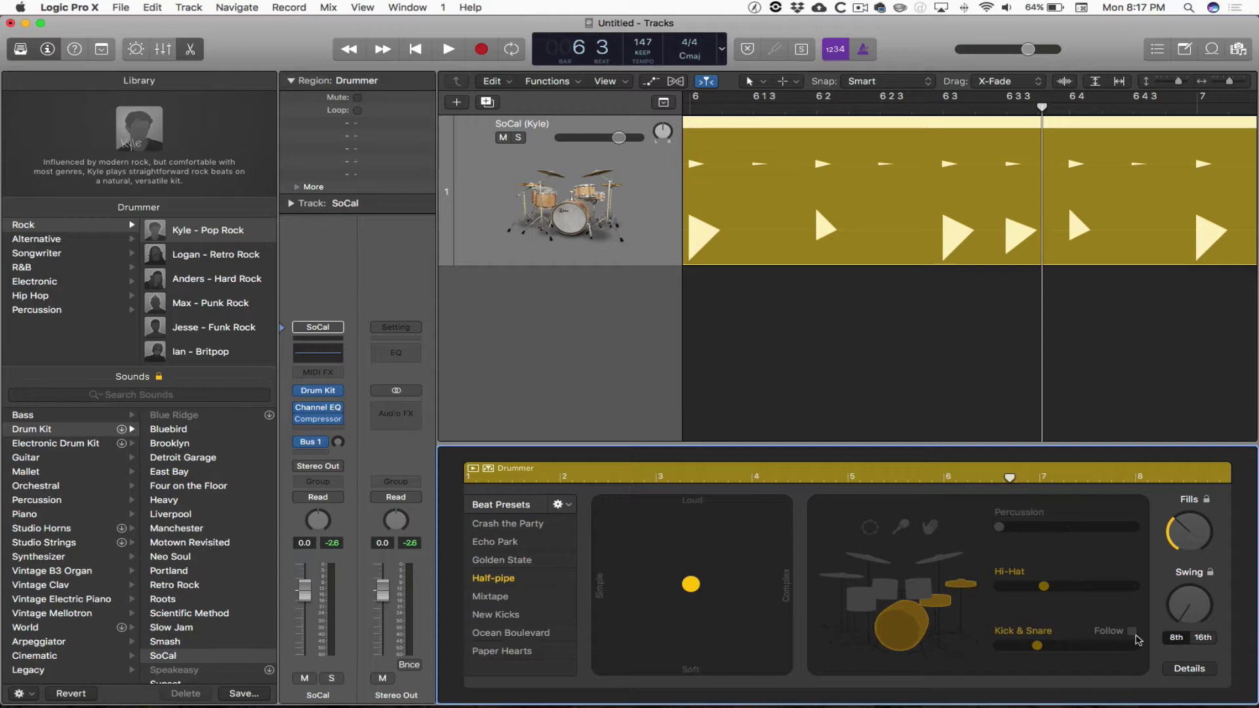
Step: Raise the Fills knob, then bring fills down to a low amount and regenerate the pattern
scroll(1085, 334, "right", 10)
scroll(1169, 335, "right", 1)
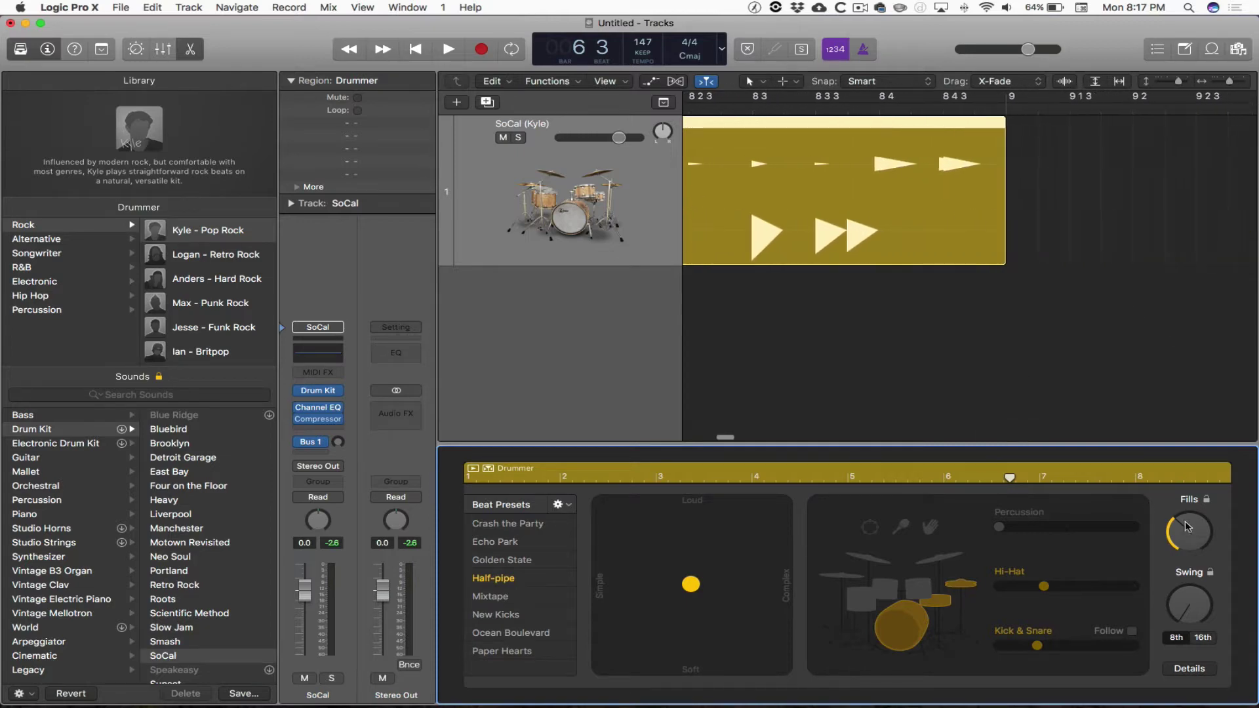
left_click_drag(1188, 528, 1215, 425)
scroll(818, 180, "left", 5)
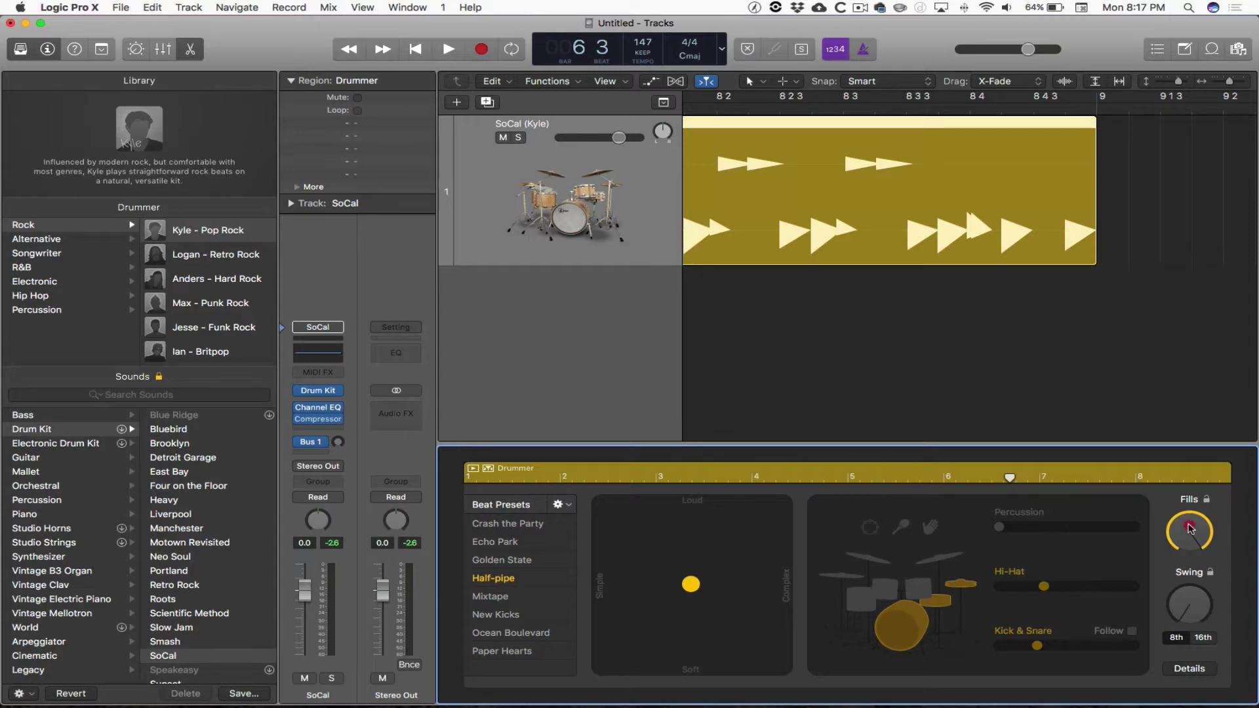
left_click_drag(1191, 528, 1209, 639)
left_click(1206, 638)
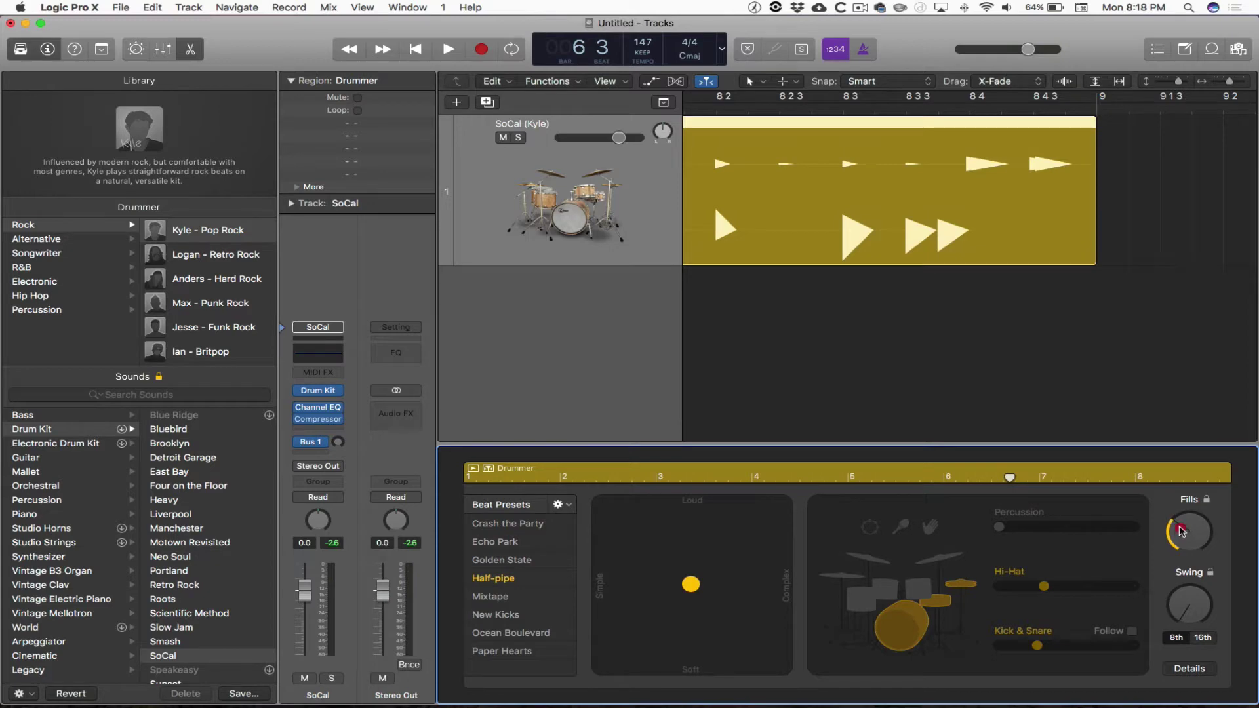
left_click_drag(1180, 535, 1180, 542)
left_click(904, 303, "ctrl")
left_click(904, 303)
Step: Zoom the tracks out to bars 1–16, nudge the fills up slightly, and open the region's context menu
left_click(904, 303, "ctrl+alt")
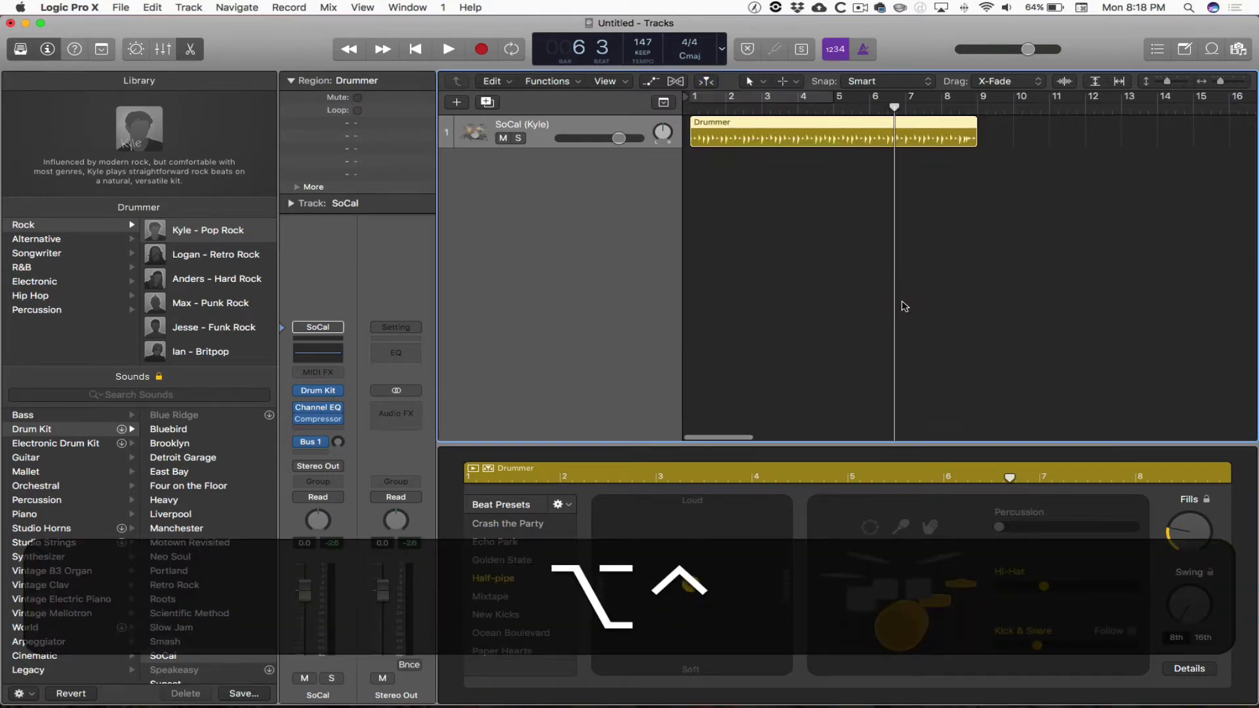
left_click(1181, 530)
left_click_drag(1181, 530, 1181, 523)
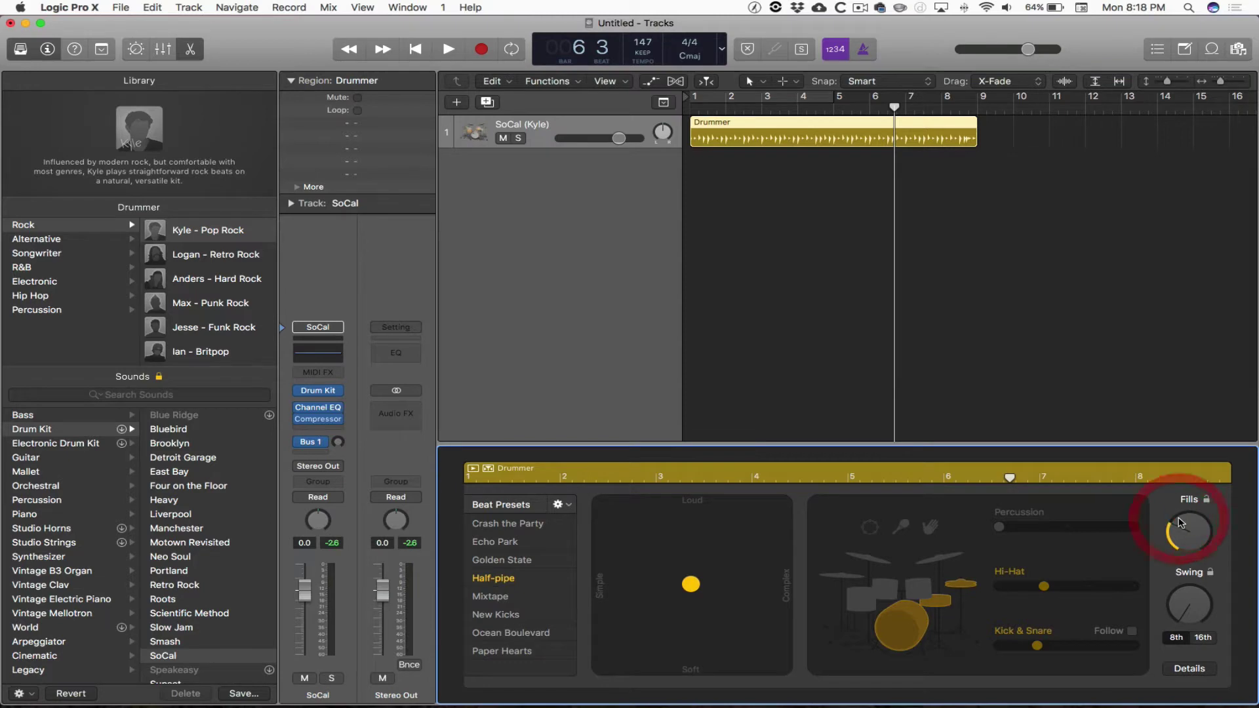
right_click(855, 139)
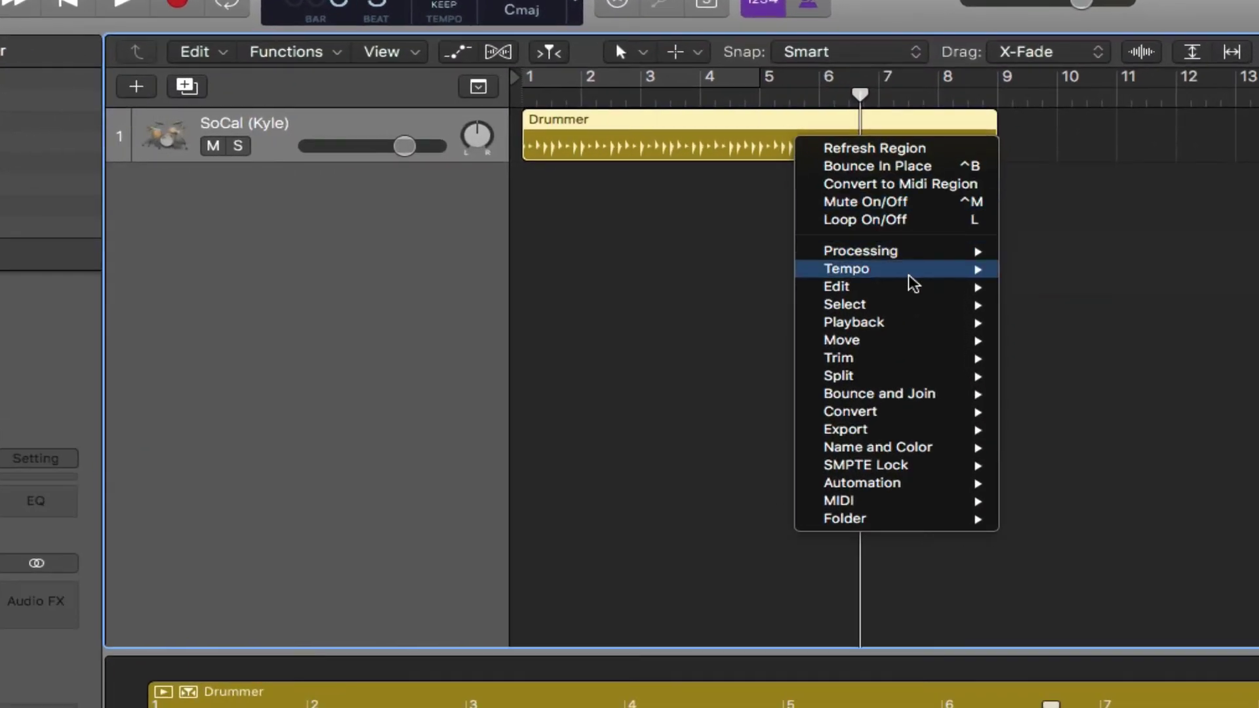
Step: Refresh the Drummer region from its Edit context submenu
mouse_move(925, 372)
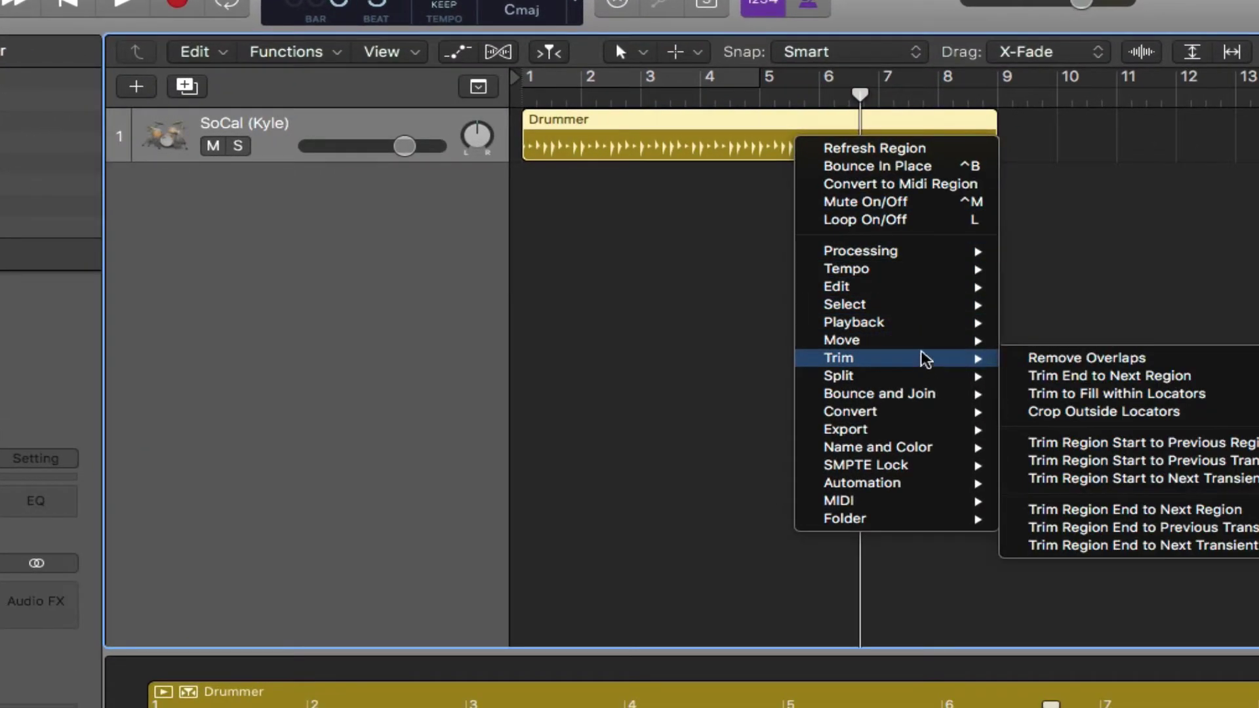
mouse_move(905, 293)
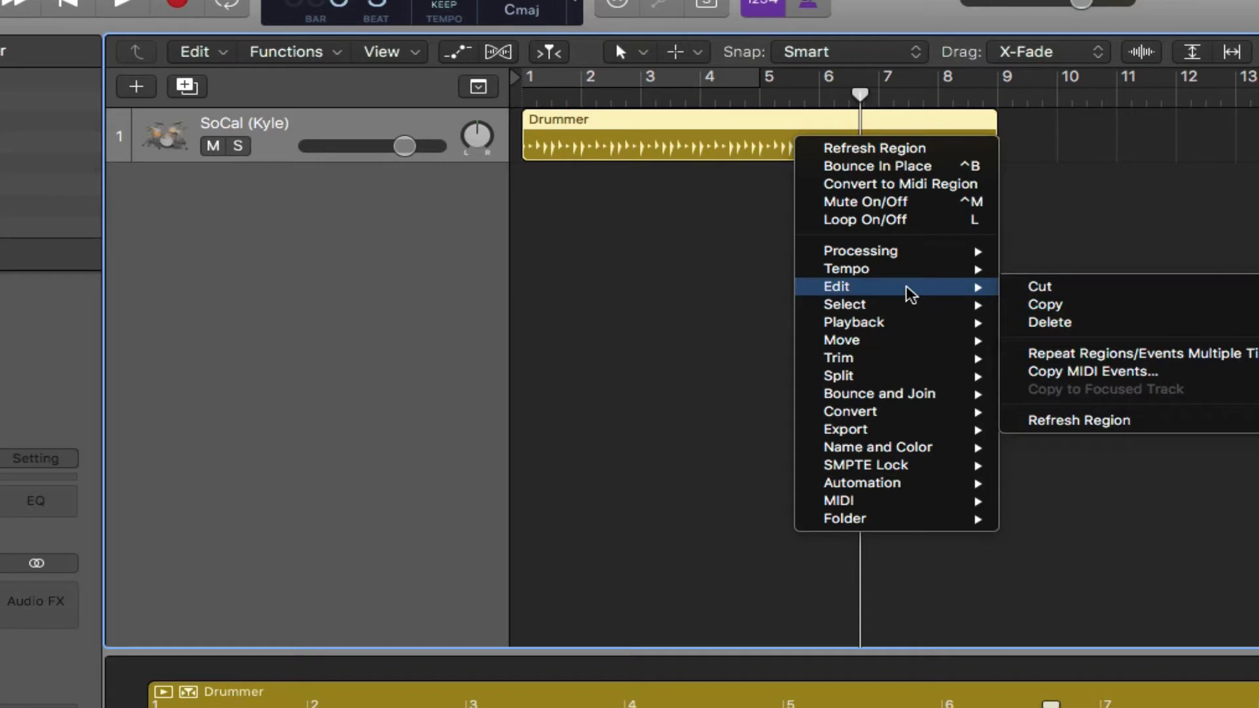
left_click(1141, 427)
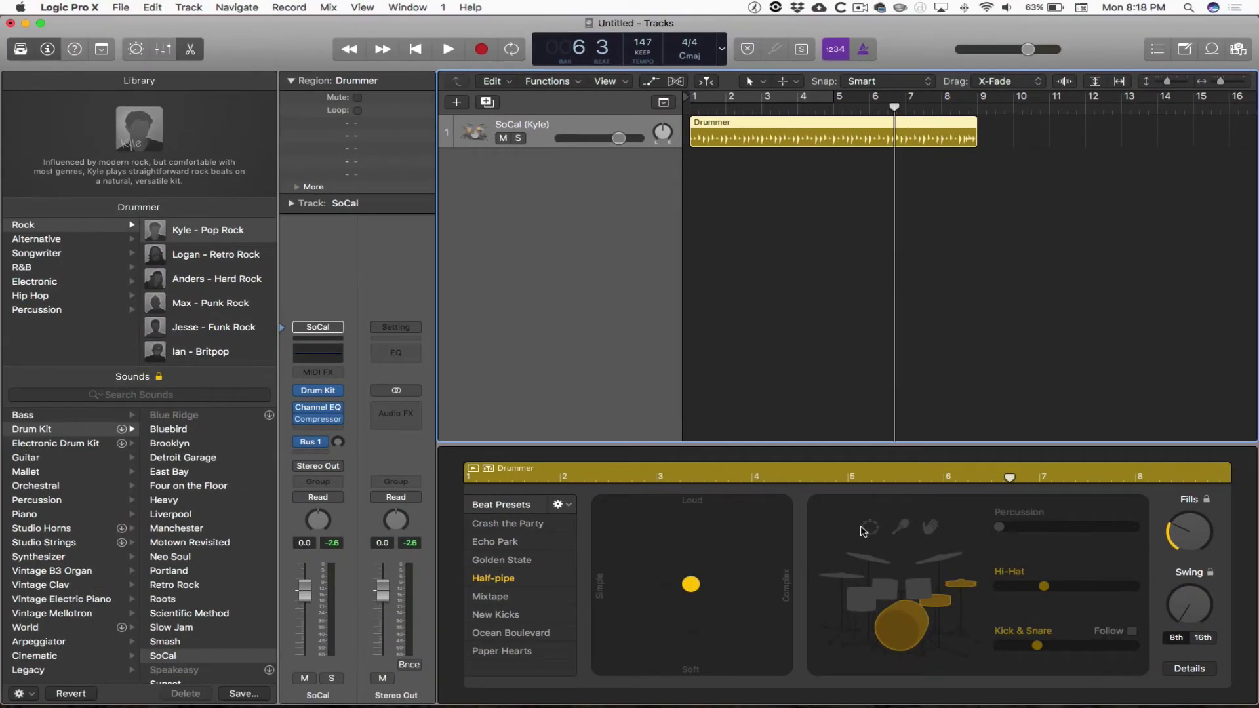
Step: Try shaker and claps, settle on tambourine percussion, and switch the hi-hat to cymbals
left_click(867, 527)
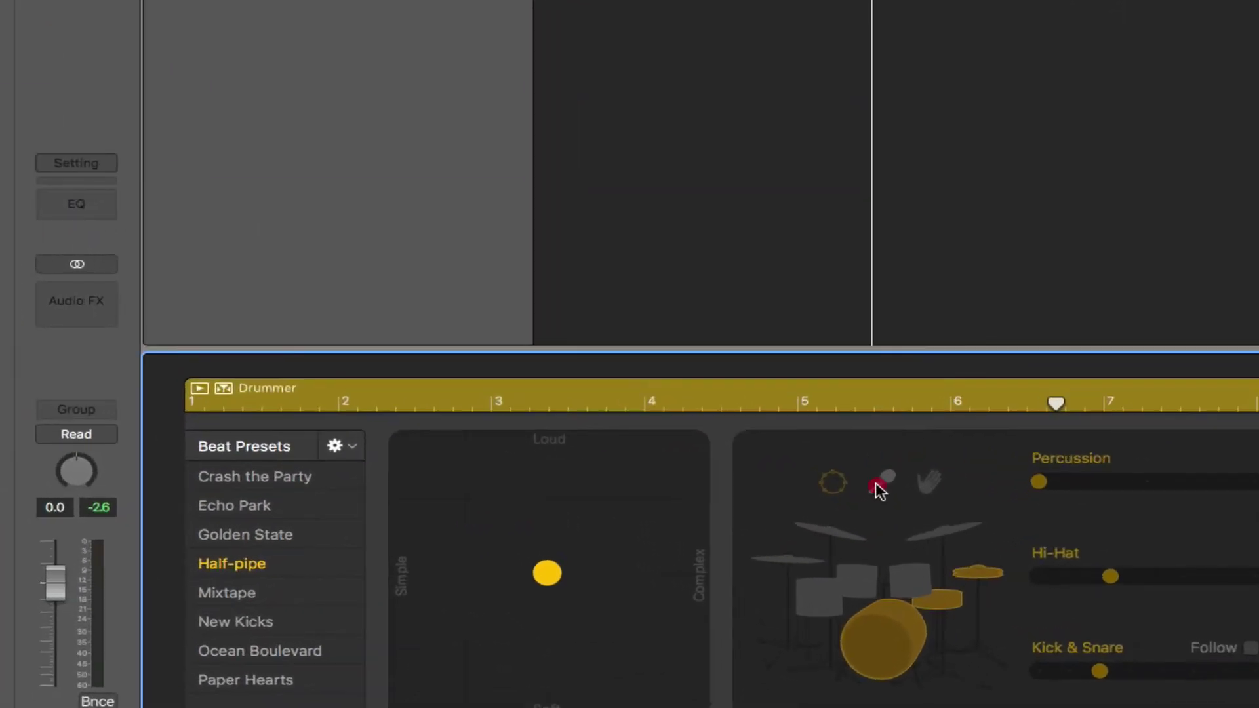
left_click(878, 488)
left_click(924, 482)
left_click(886, 484)
left_click(833, 484)
left_click(863, 589)
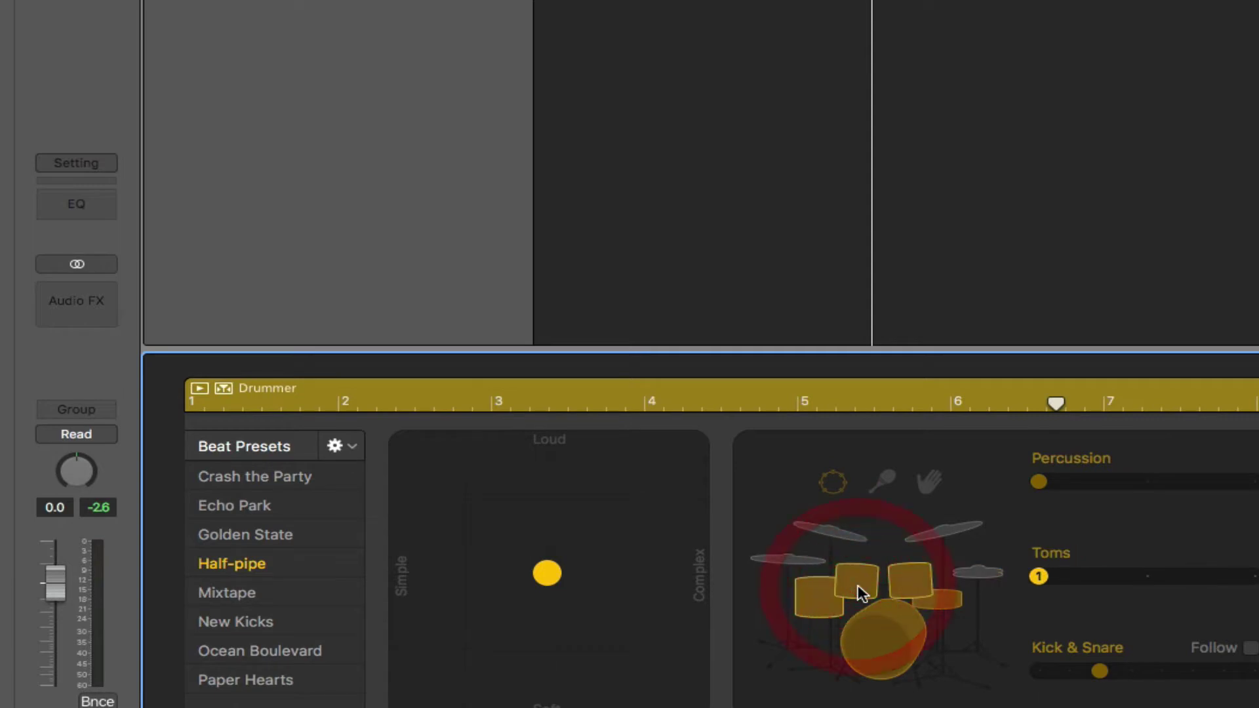
left_click(957, 541)
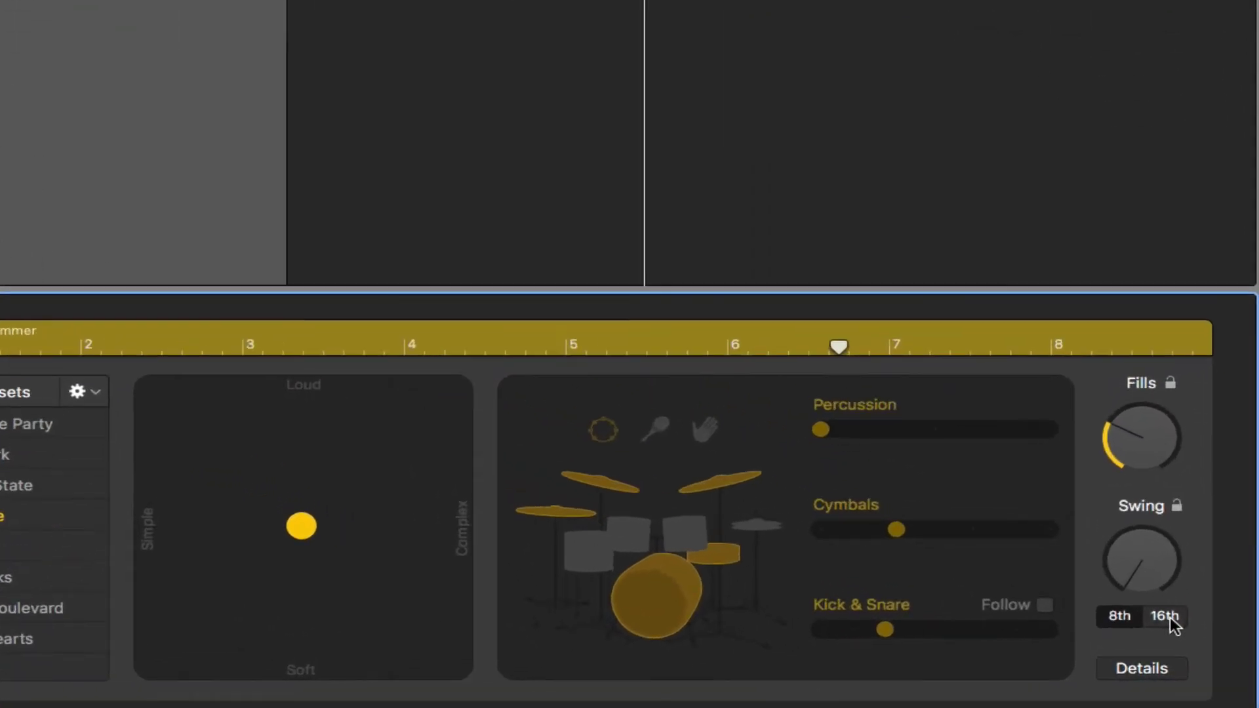
Step: Switch the Drummer swing from 8th notes to 16th notes
left_click(1205, 638)
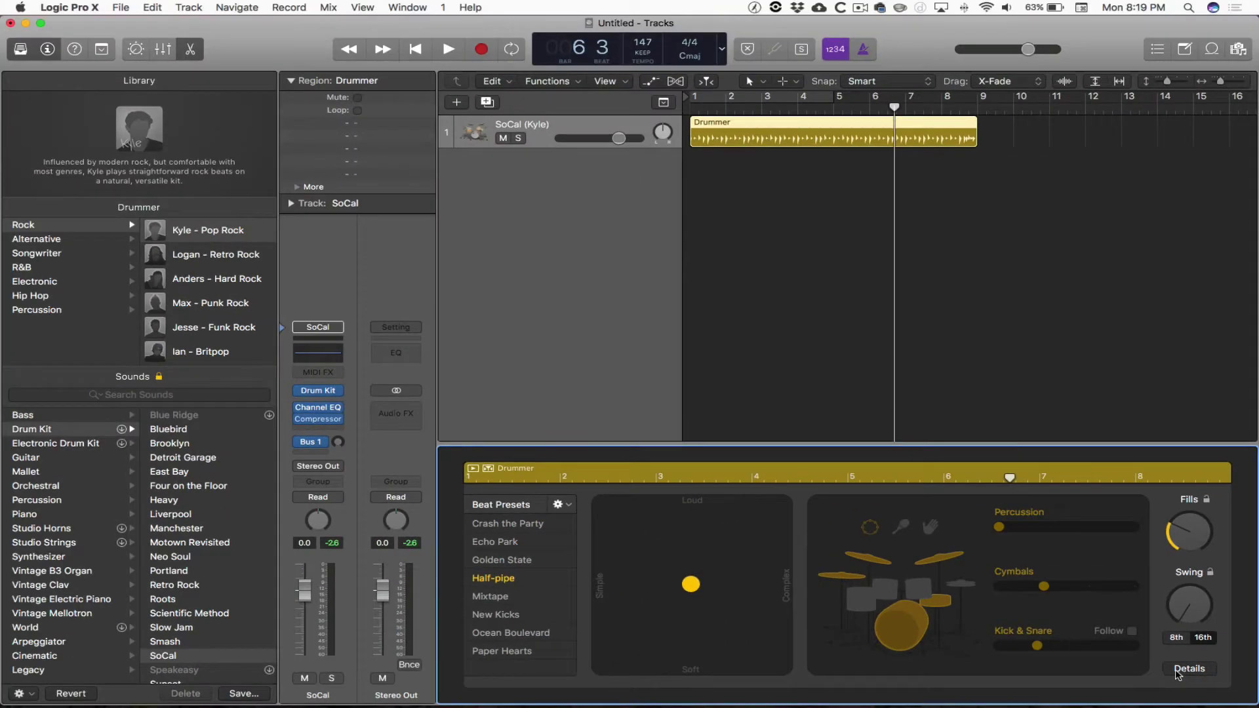
Step: Show the Details controls and turn the Feel knob from push back toward pull behind the beat
left_click(1142, 669)
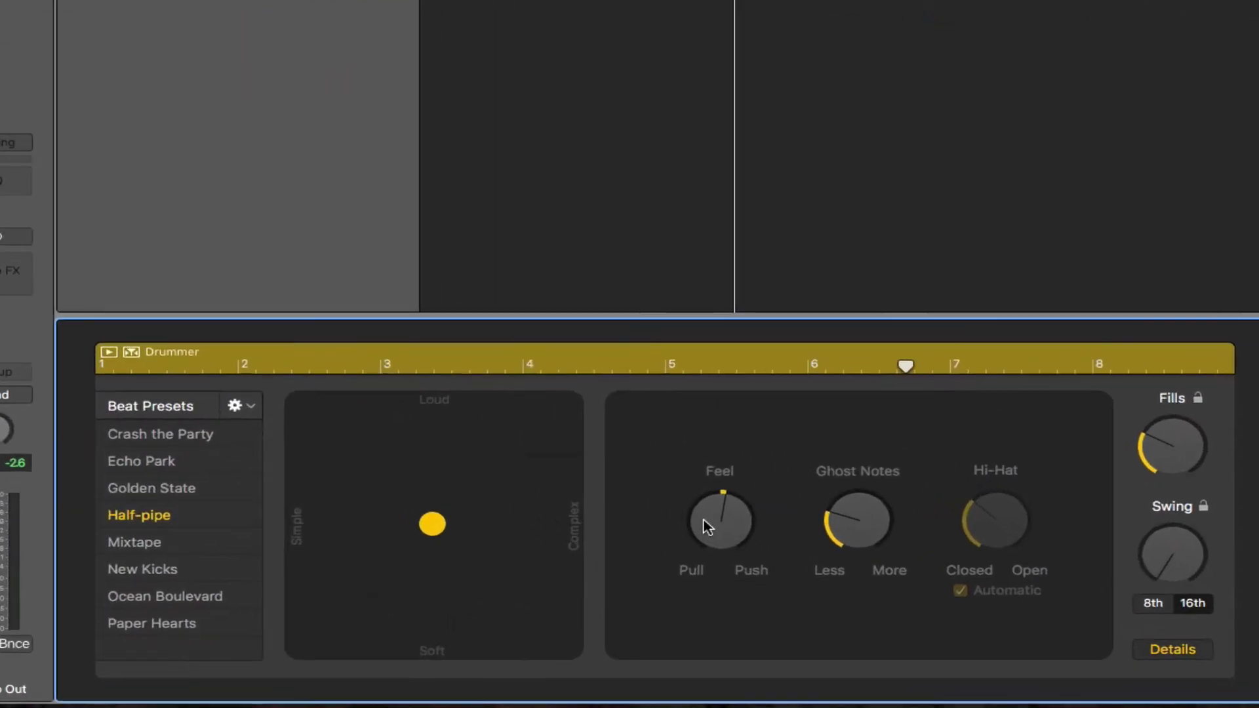
left_click_drag(705, 526, 705, 513)
left_click_drag(718, 550, 723, 624)
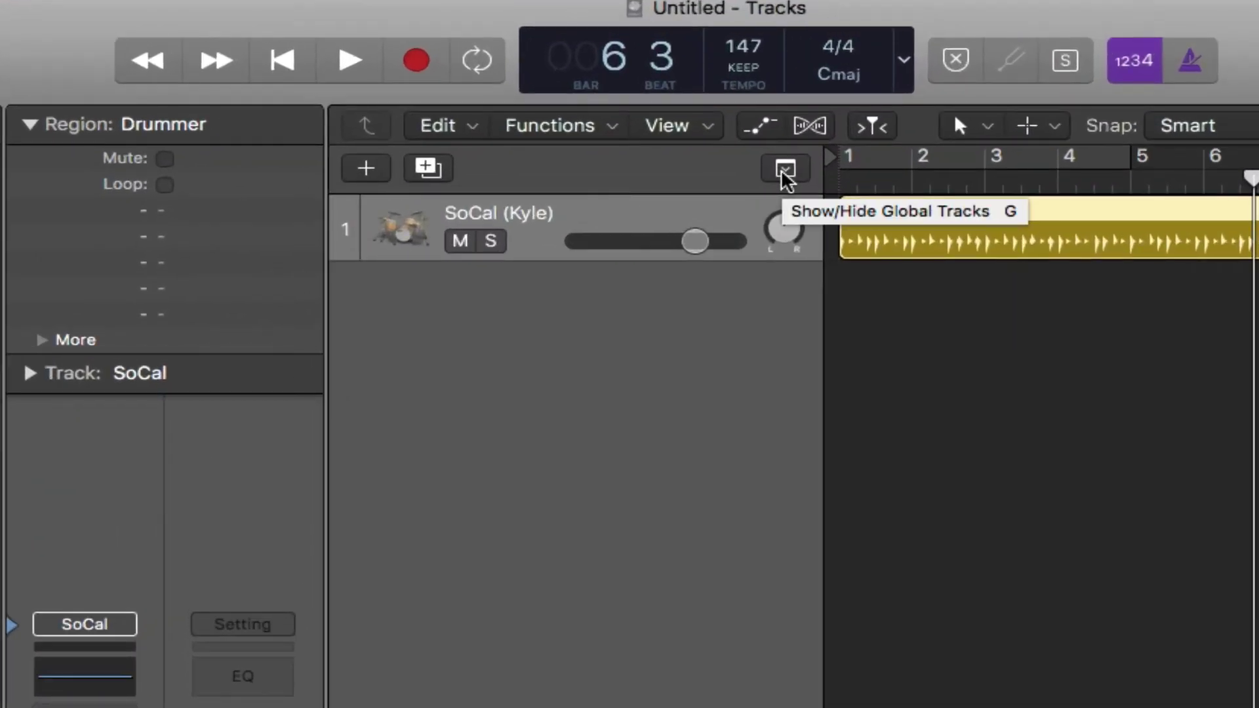
Step: Show the global tracks above the tracks area with G
left_click(783, 172)
left_click(785, 172)
key("g")
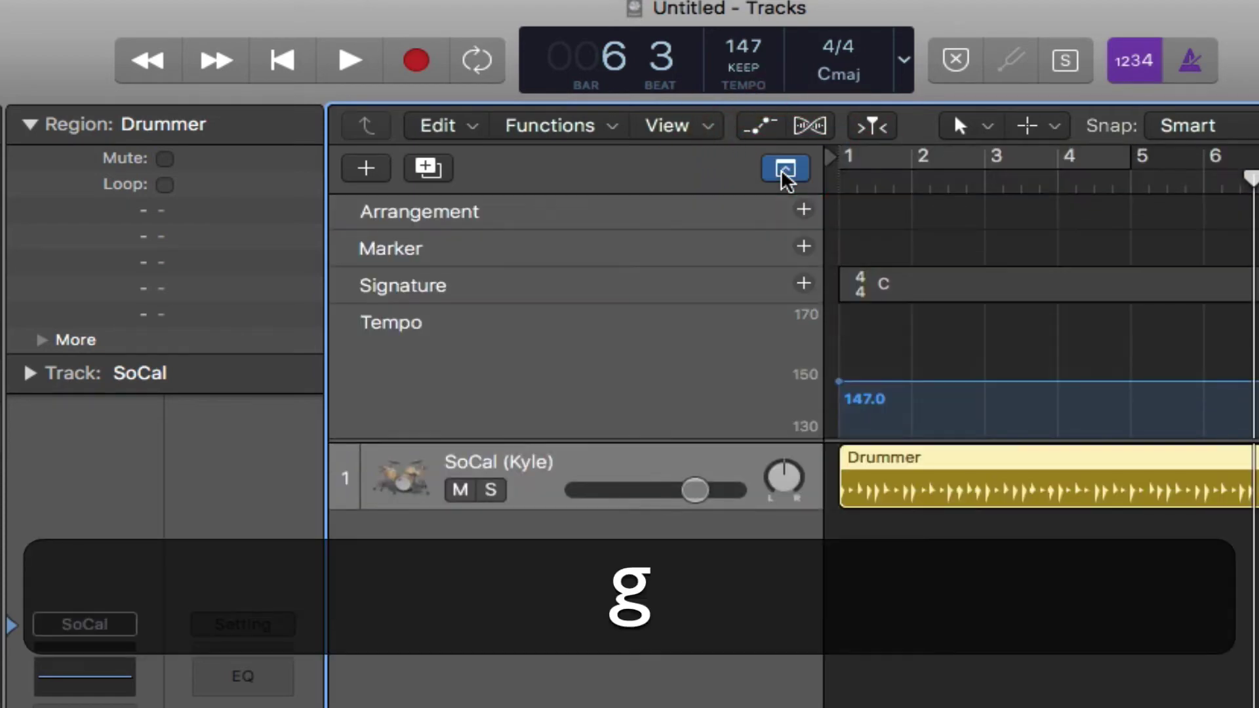
Step: Hide the Marker, Signature and Tempo global tracks so only Arrangement remains
right_click(639, 341)
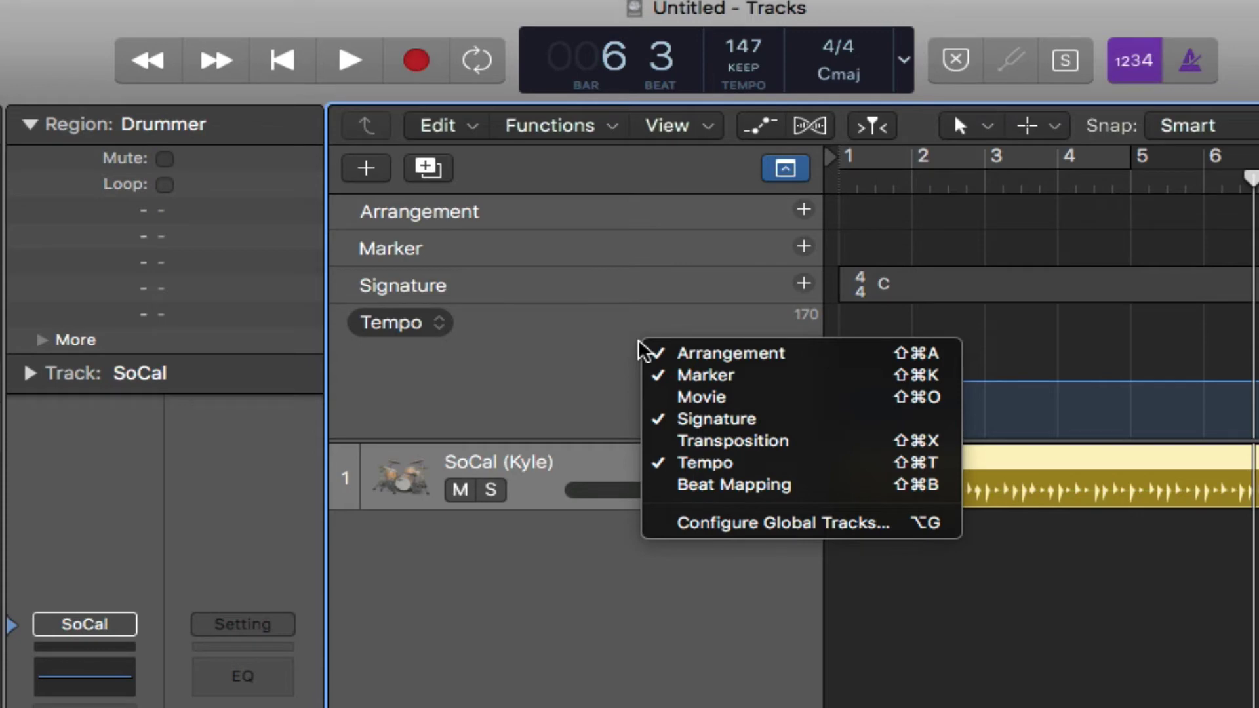
left_click(689, 380)
right_click(705, 321)
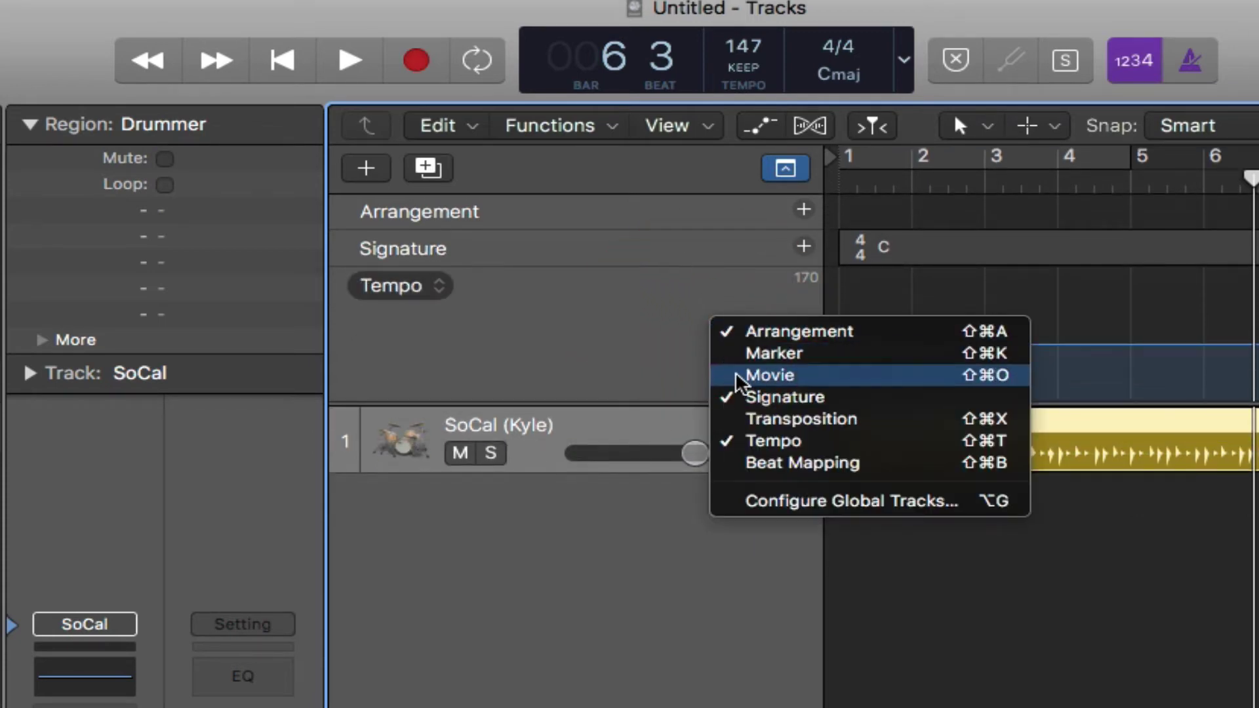
left_click(745, 397)
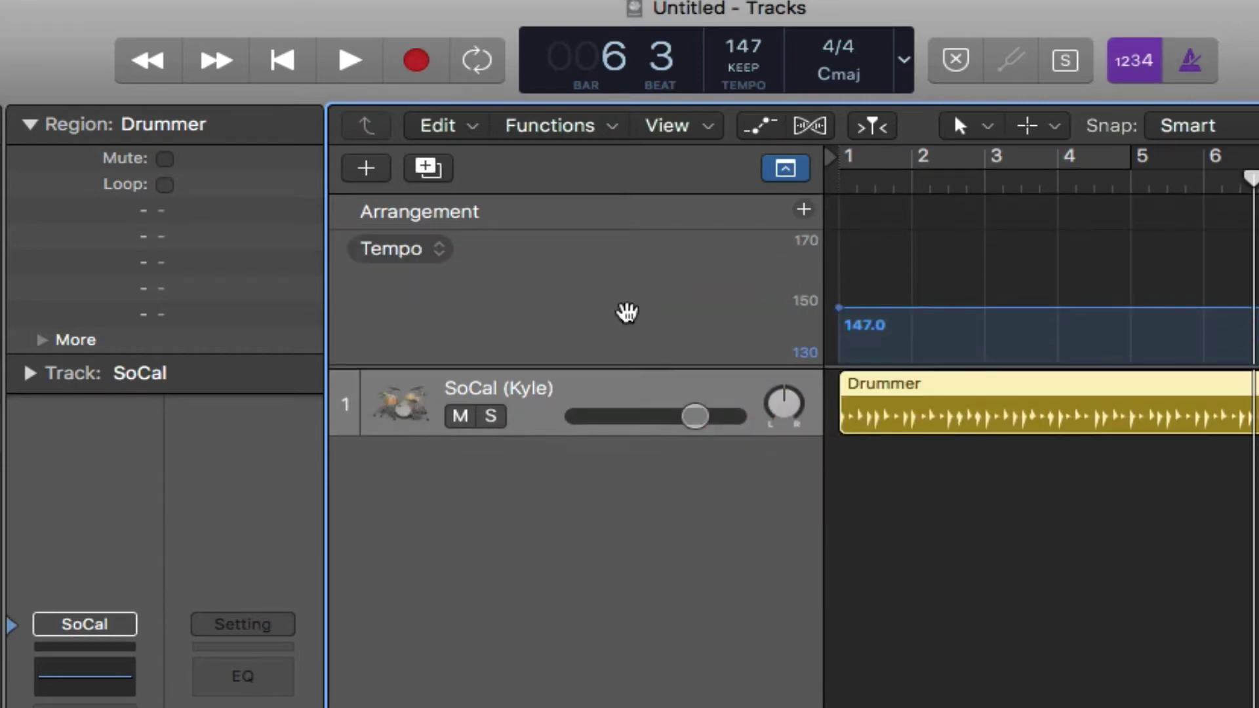
right_click(628, 312)
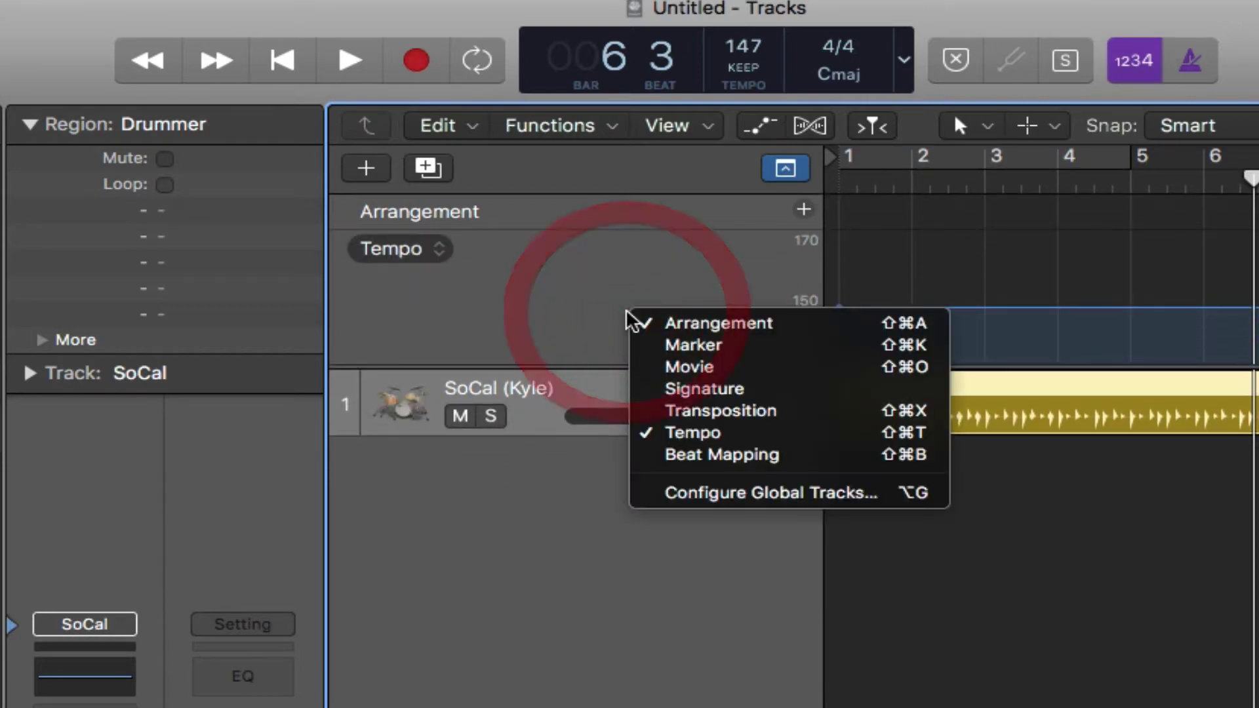
left_click(676, 436)
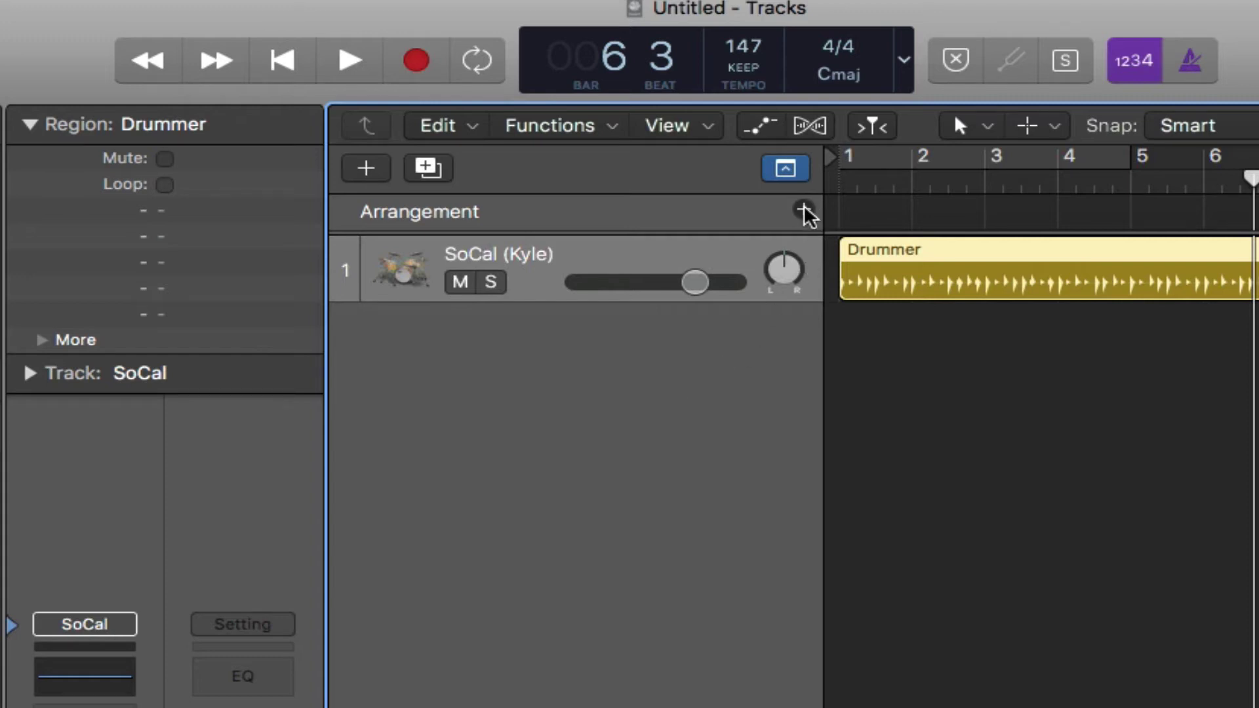
Step: Add an arrangement section over the Drummer region and keep it named Intro
left_click(704, 210)
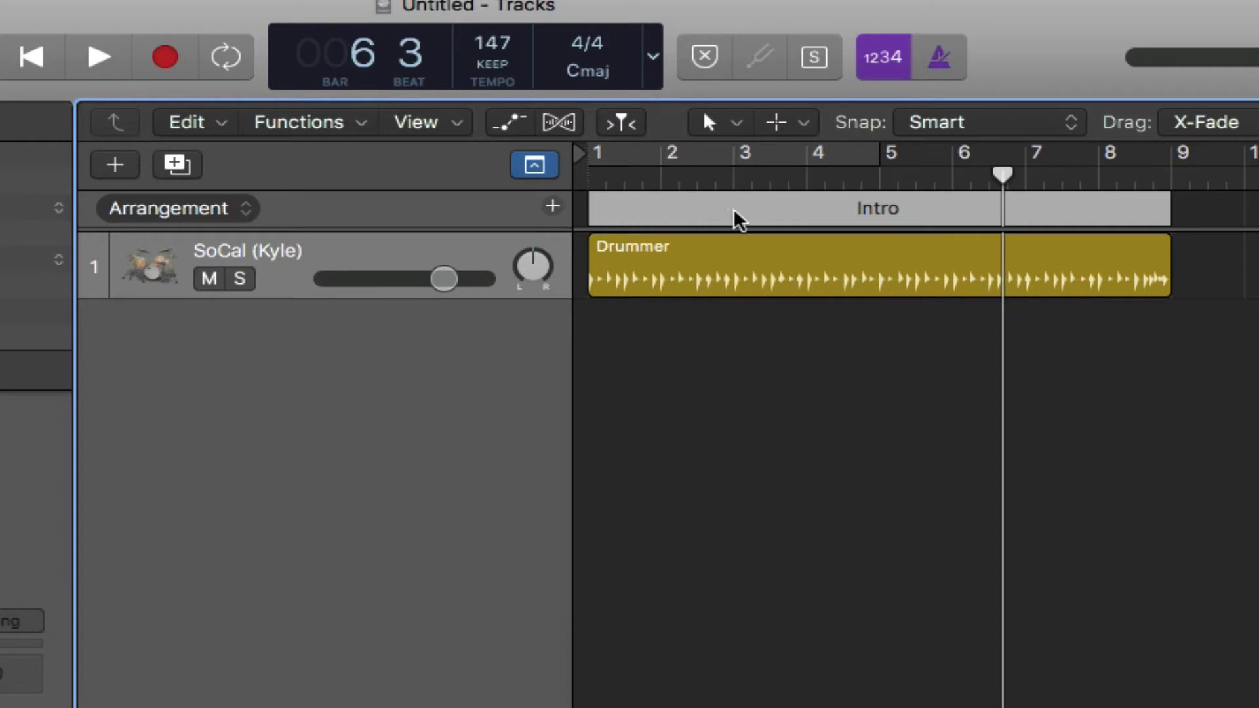
mouse_move(860, 219)
left_click(899, 211)
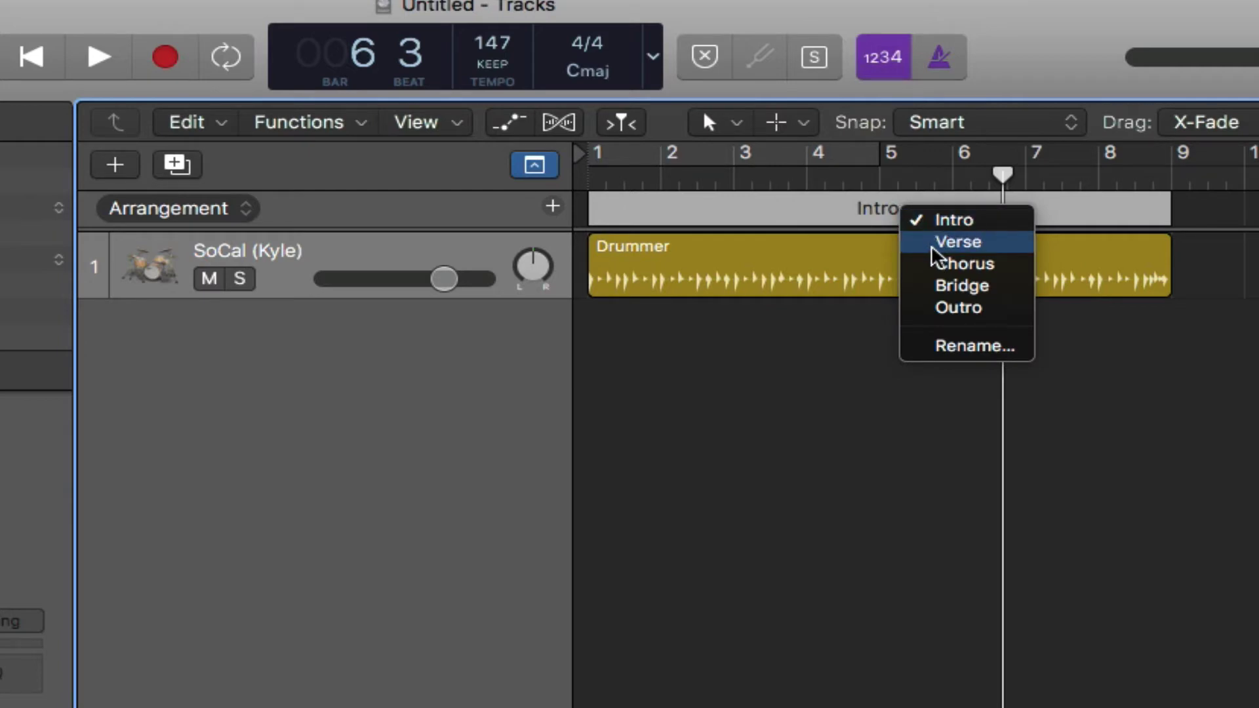
left_click(925, 220)
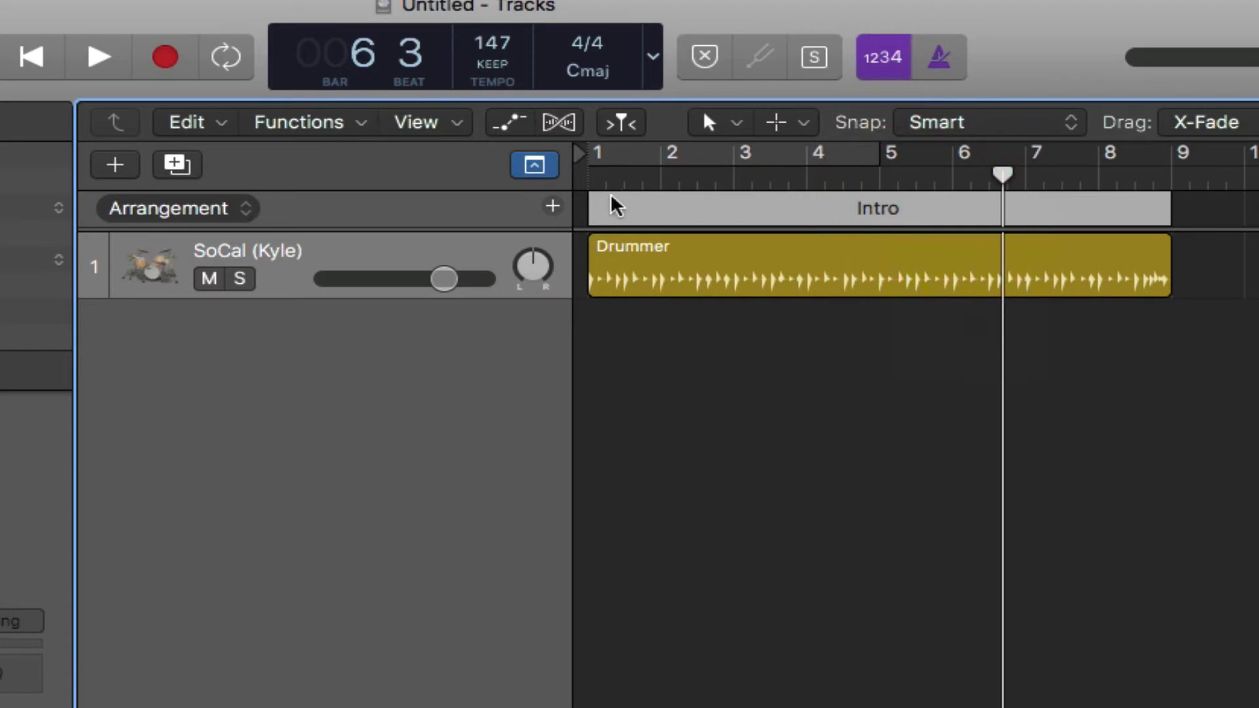
Step: Add Verse, Chorus, Bridge and Outro sections after the Intro, then confirm Intro's name
left_click(553, 206)
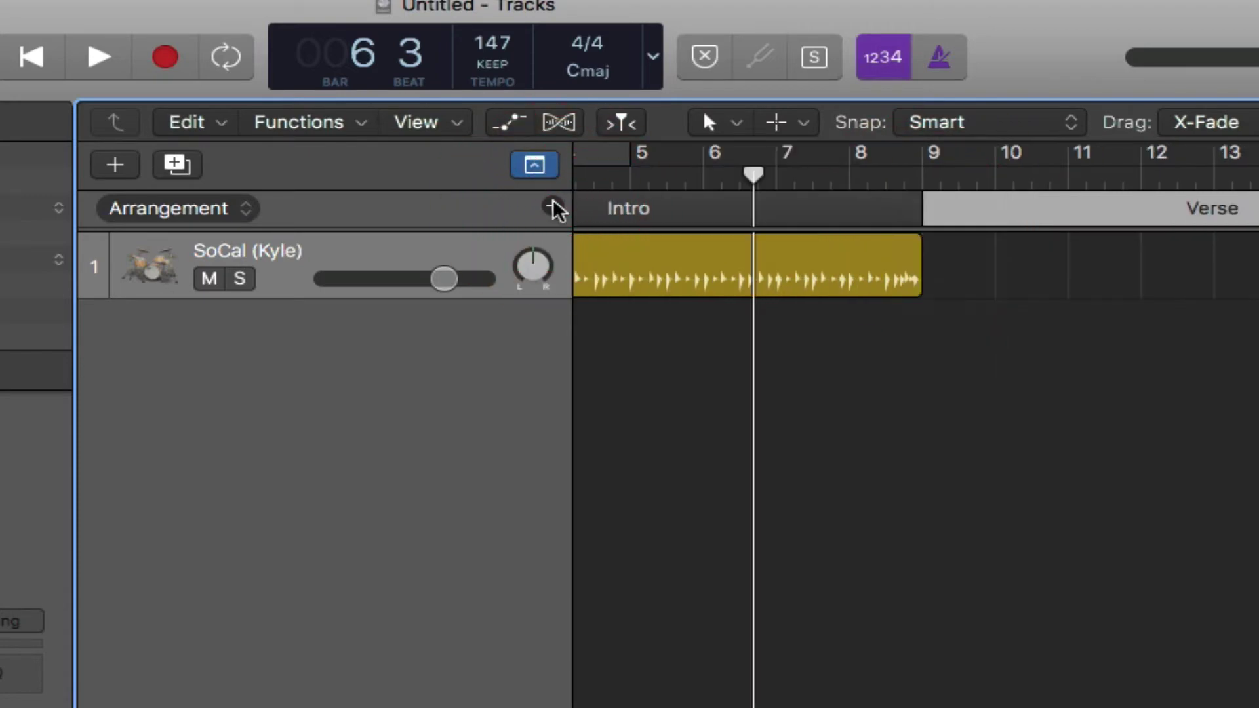
left_click(553, 208)
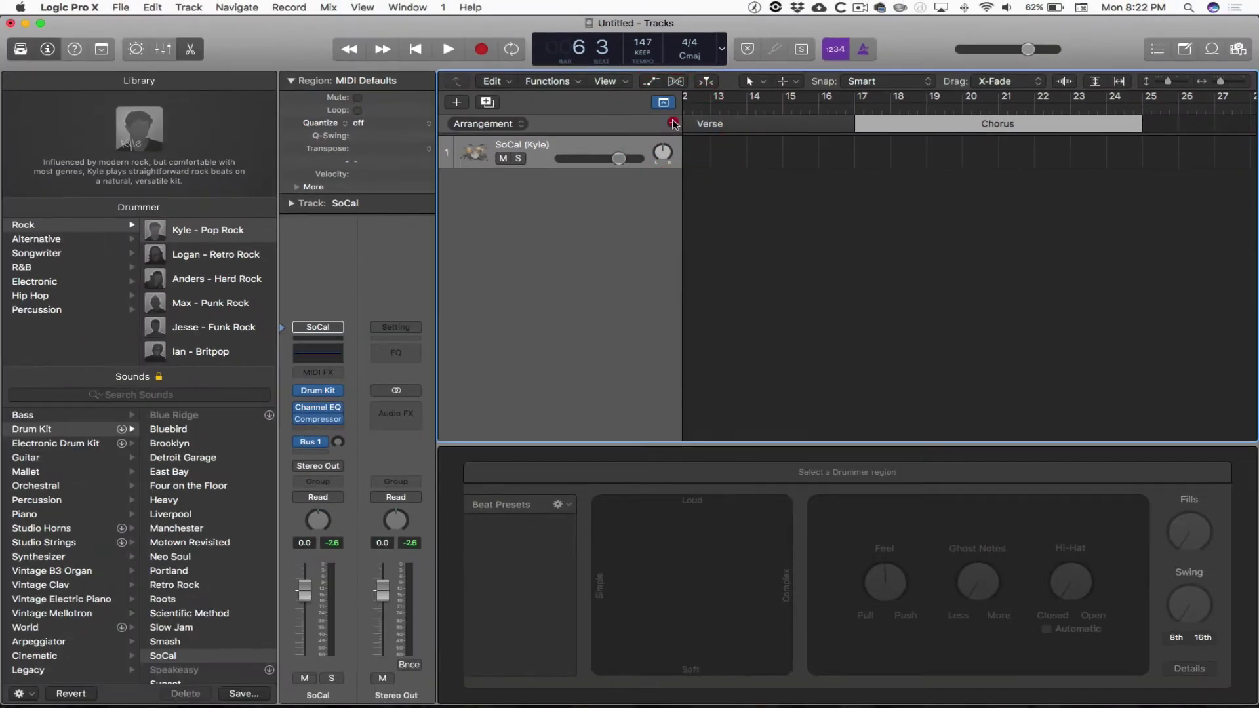
left_click(674, 123)
left_click(673, 123)
scroll(744, 160, "left", 10)
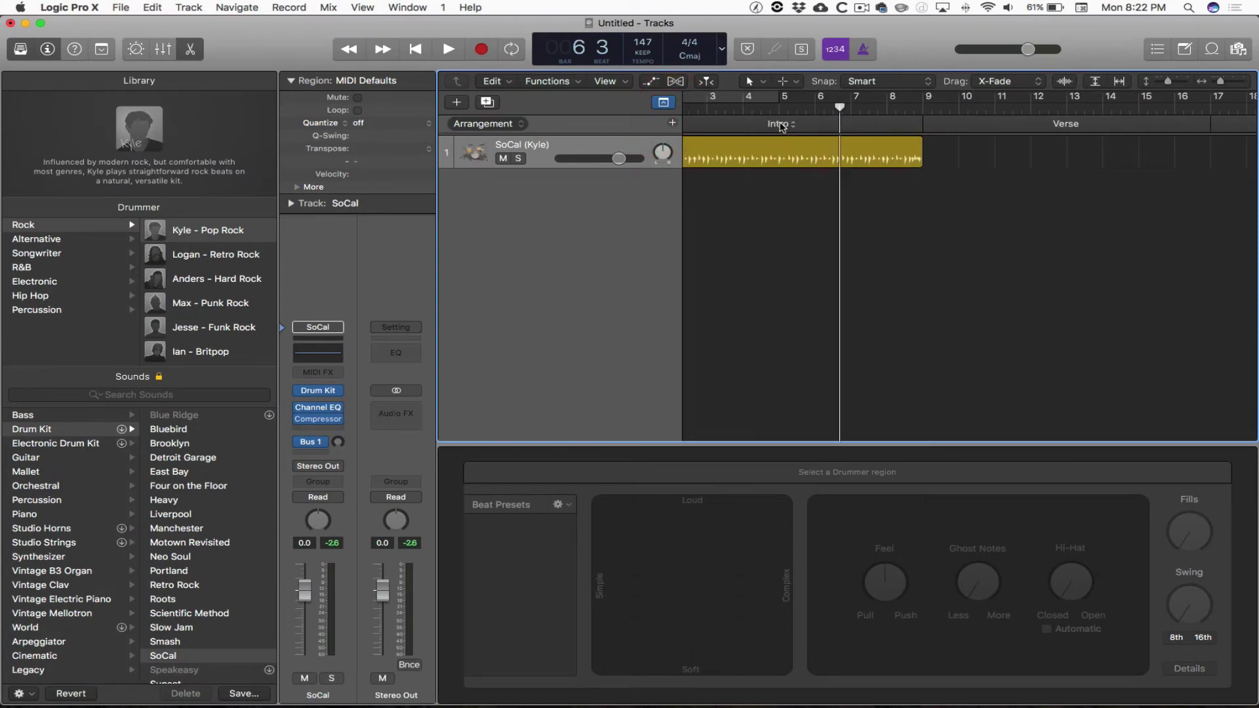
left_click(780, 127)
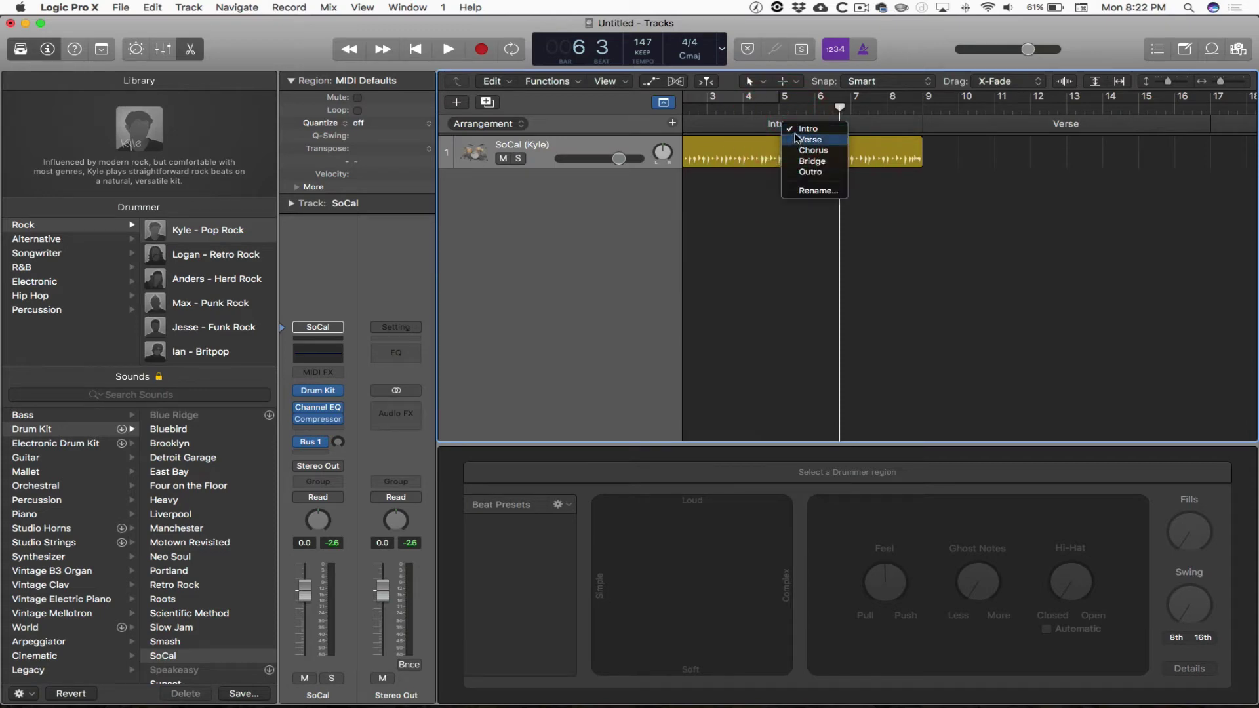
left_click(802, 128)
scroll(876, 154, "left", 1)
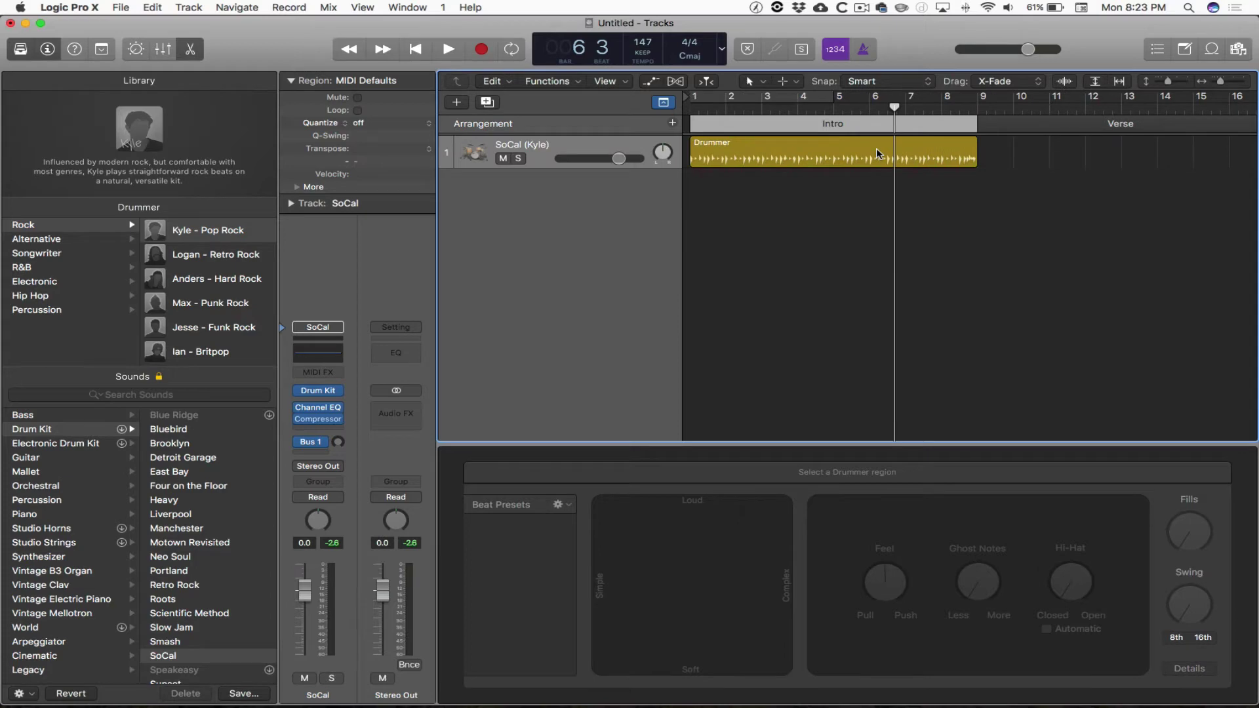
Step: Delete the Drummer region and shorten the Intro section to end at bar 5
left_click(876, 151)
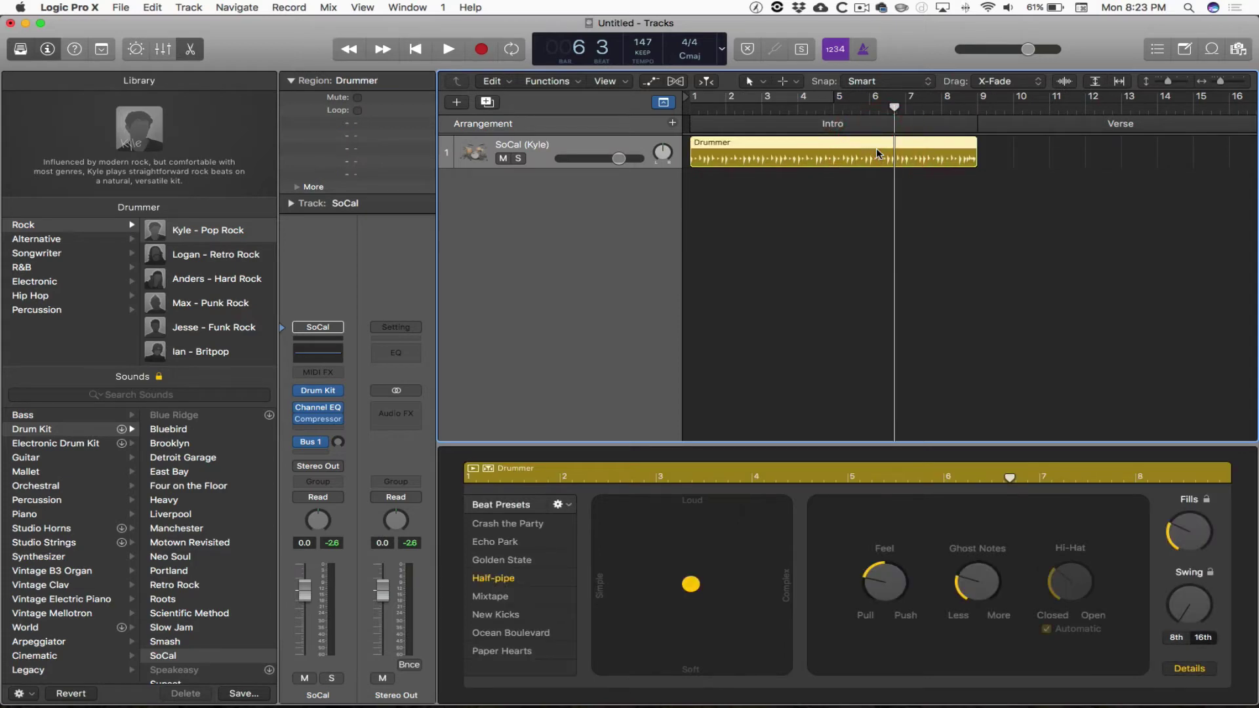
key("BackSpace")
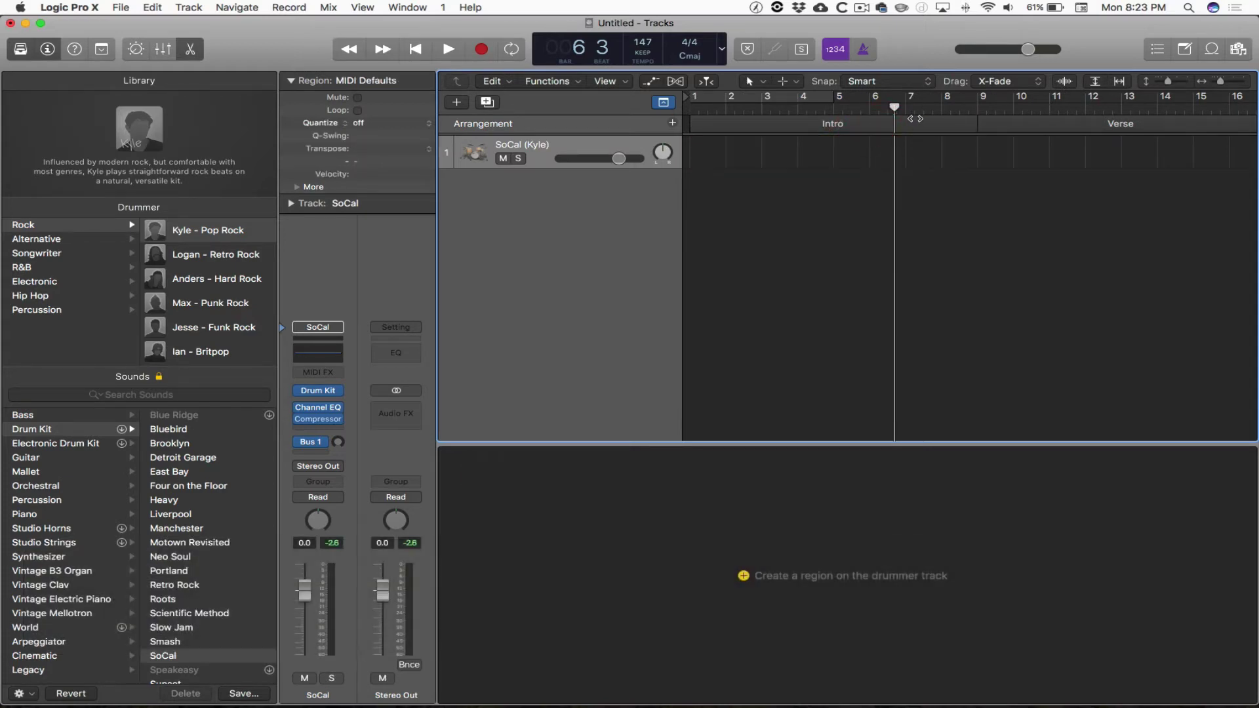
left_click_drag(976, 123, 836, 142)
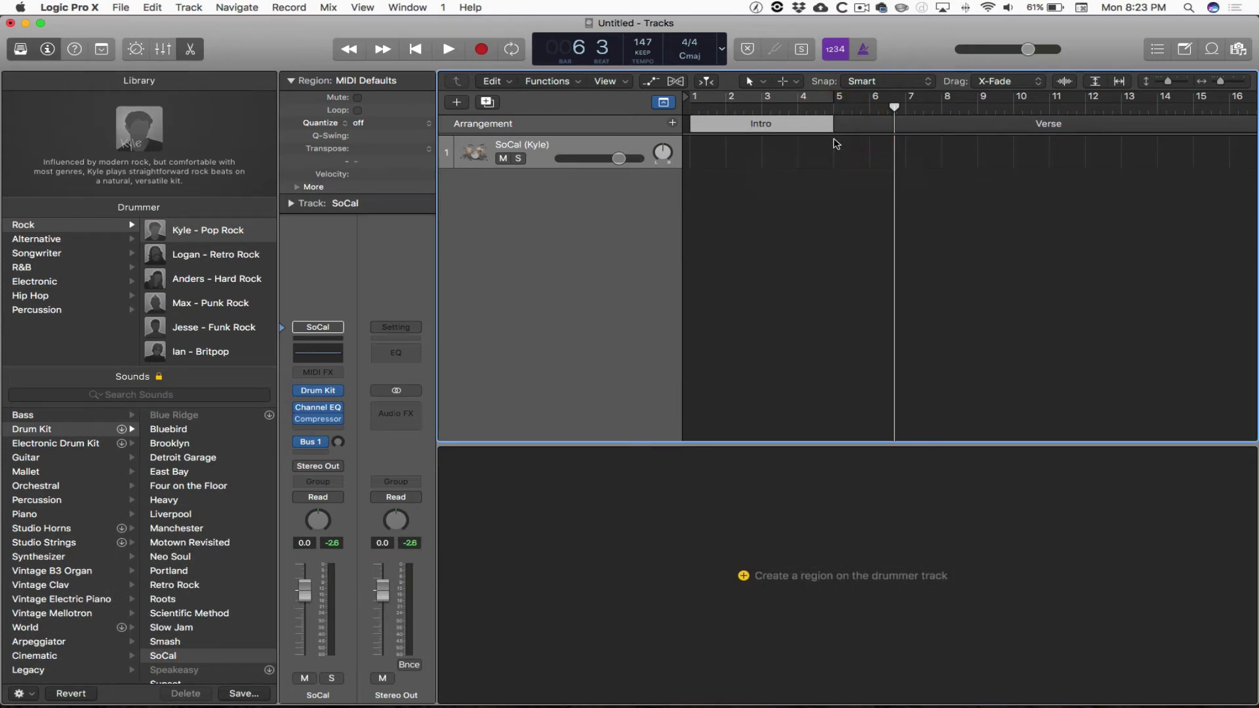
Step: Rename the Chorus section to Verse and Option-copy that Verse after itself
scroll(836, 143, "right", 8)
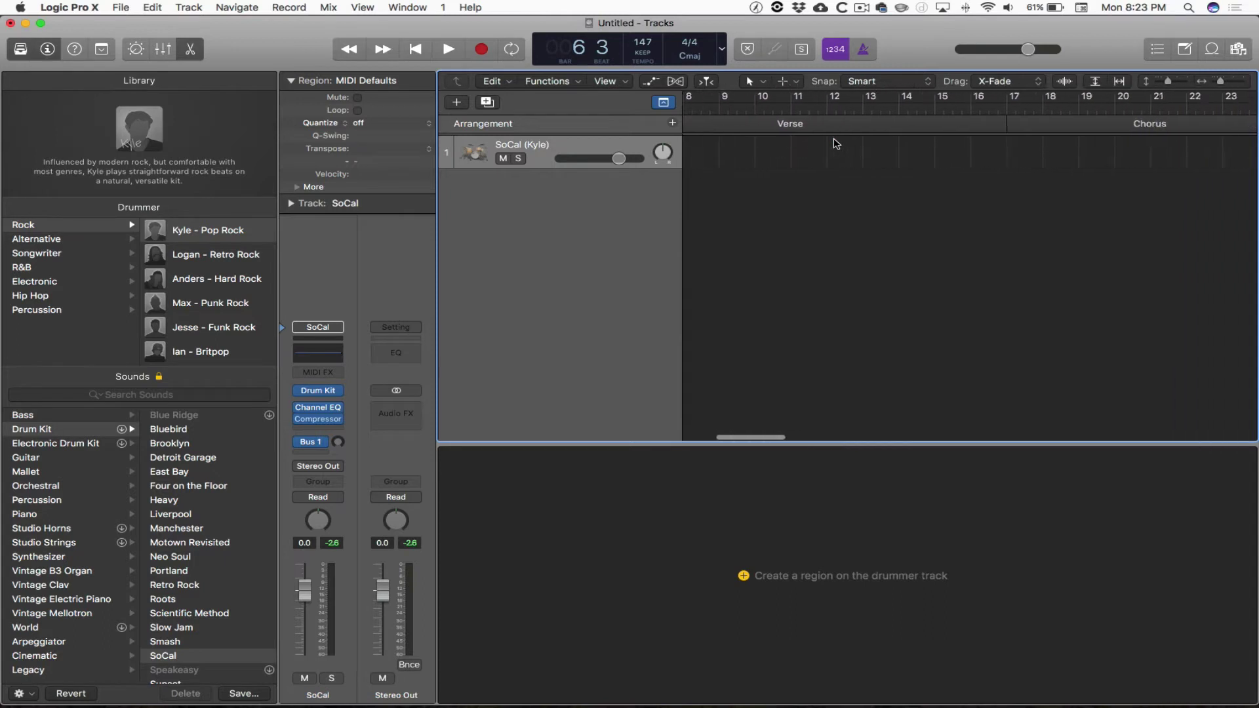
scroll(836, 142, "right", 7)
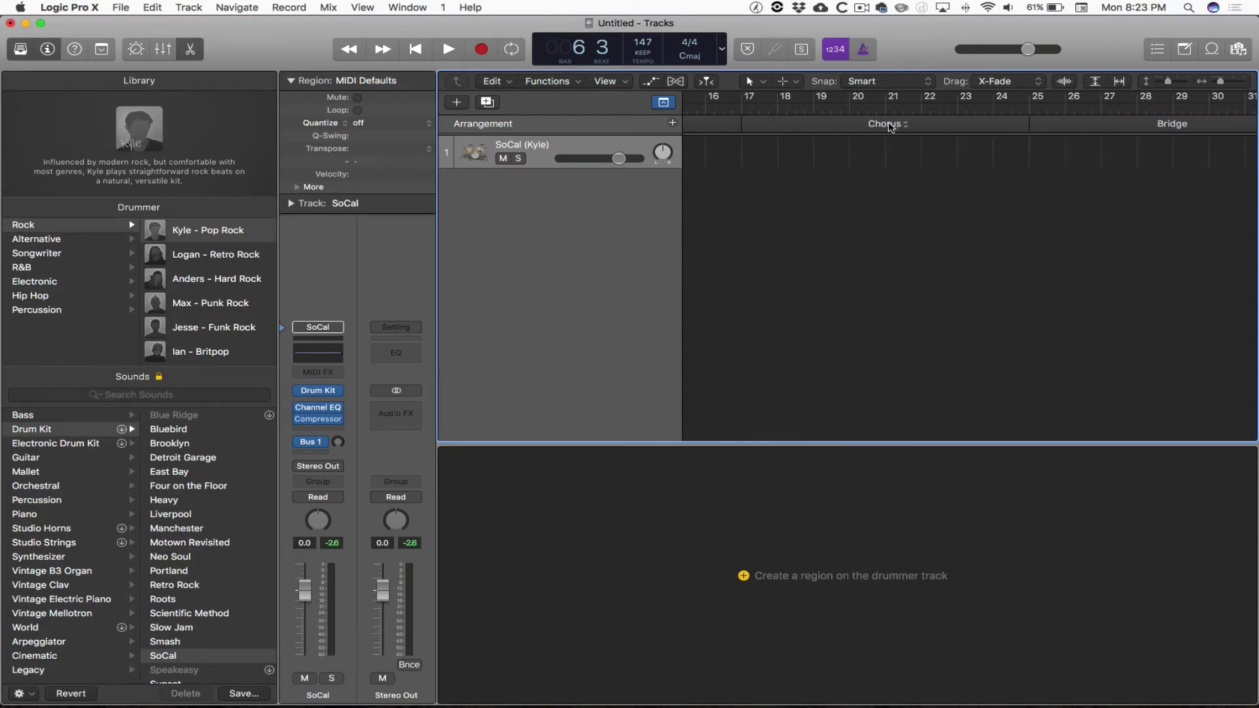
left_click(890, 127)
left_click(910, 145)
scroll(900, 142, "right", 1)
scroll(900, 143, "right", 1)
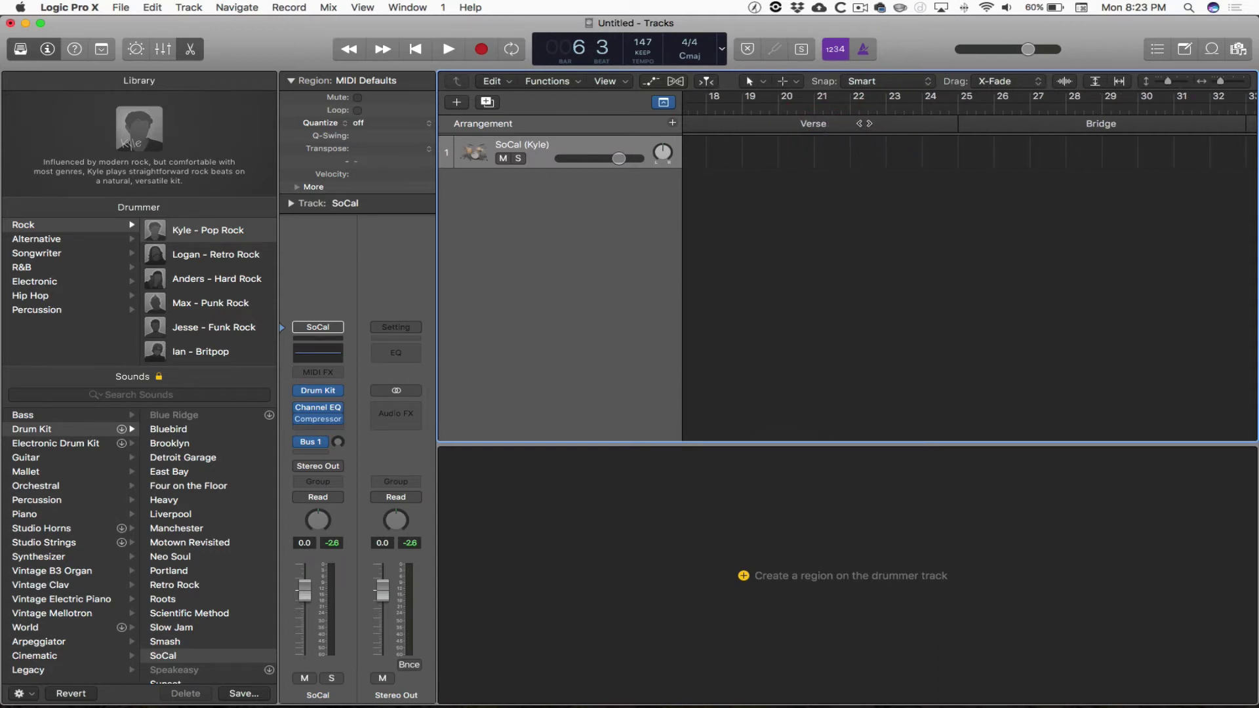
left_click_drag(866, 123, 959, 124)
key("alt")
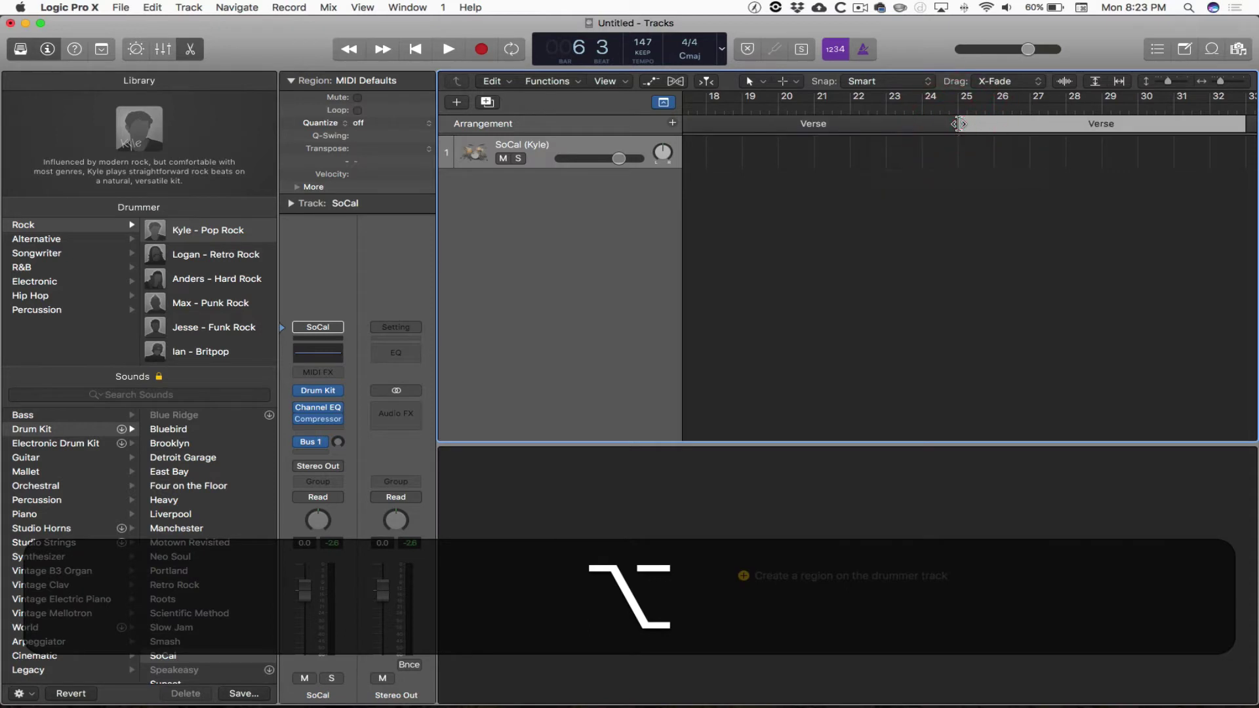
Step: Rename the Bridge section to Chorus and duplicate a Verse to follow it
scroll(959, 124, "right", 10)
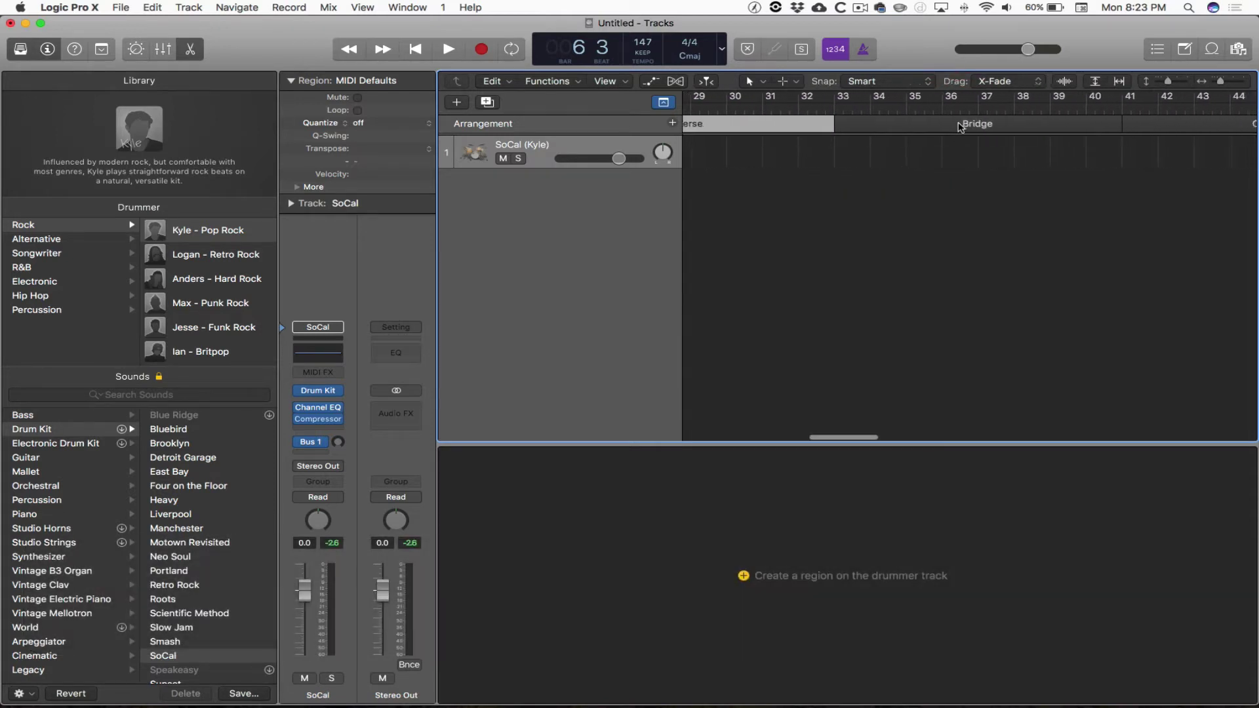
scroll(945, 158, "left", 4)
key("super+Left")
key("super+Left")
key("super+Left")
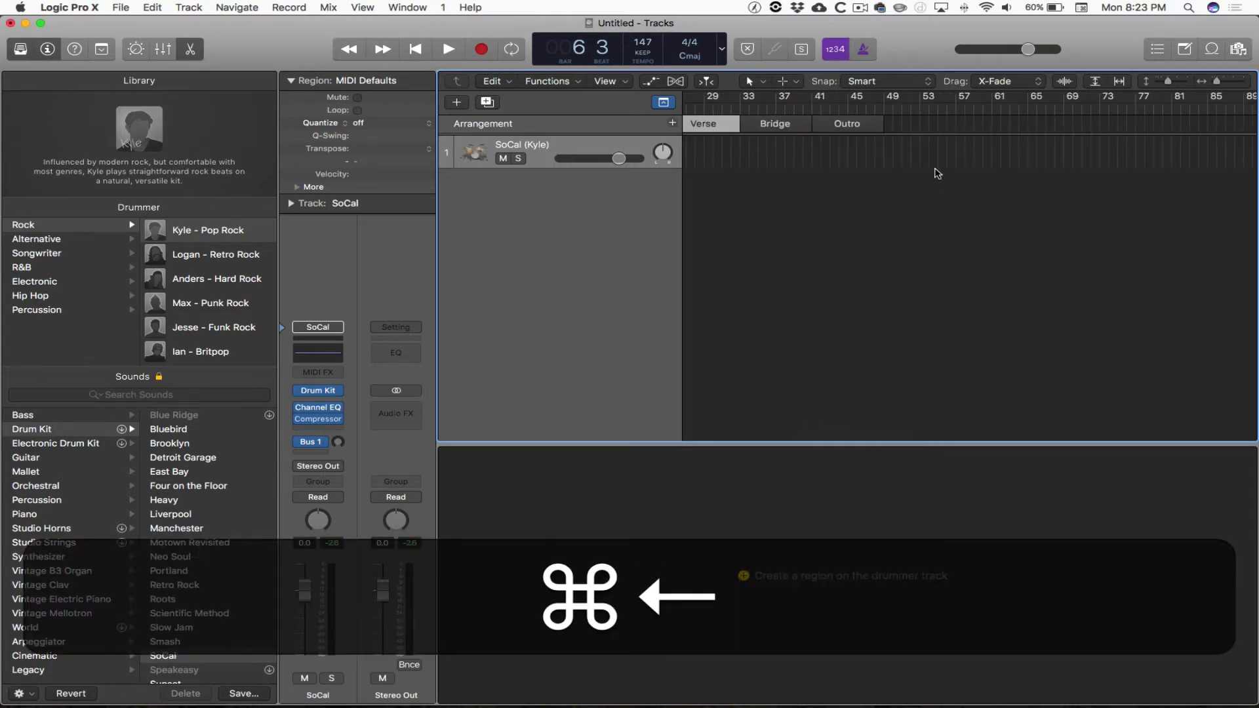
scroll(938, 173, "left", 2)
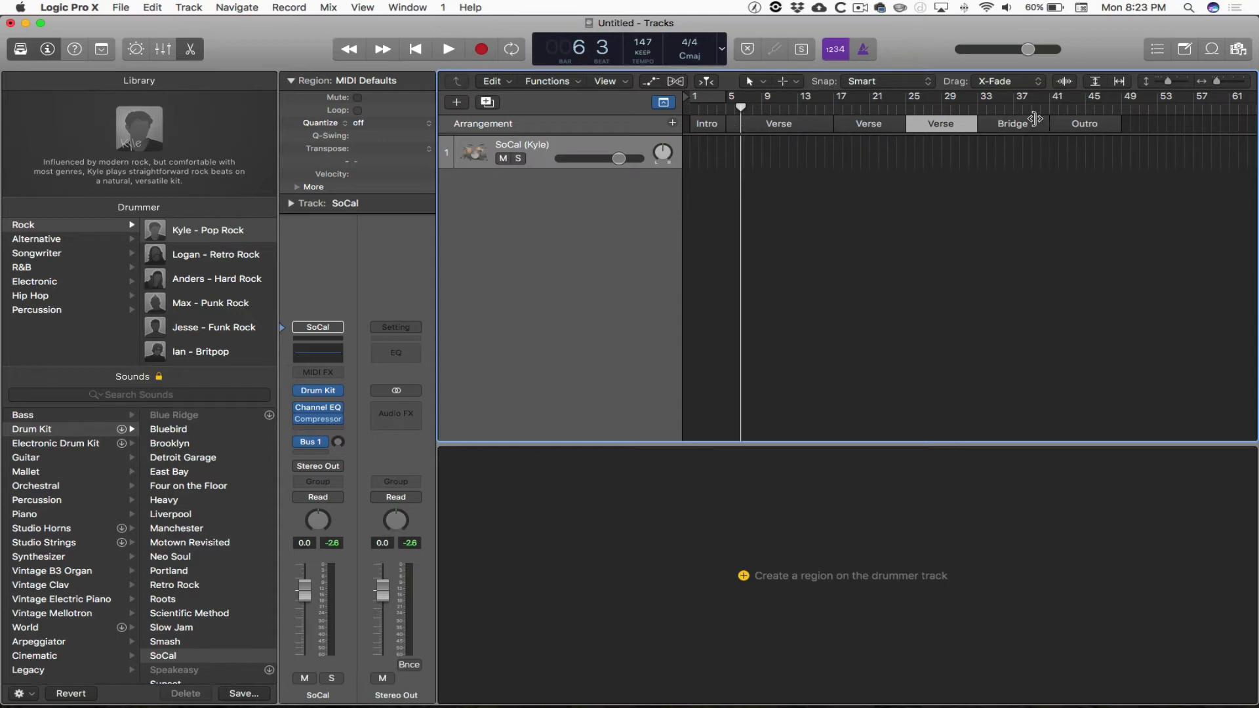
left_click(1015, 126)
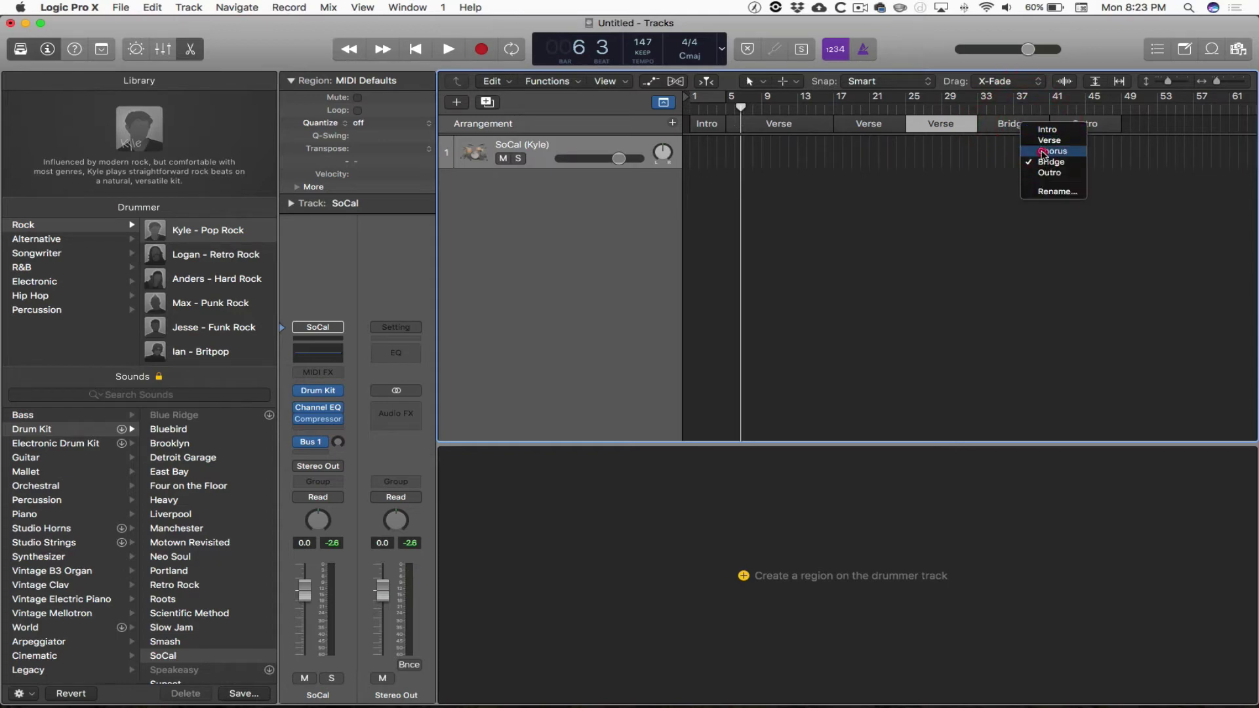
left_click(1022, 146)
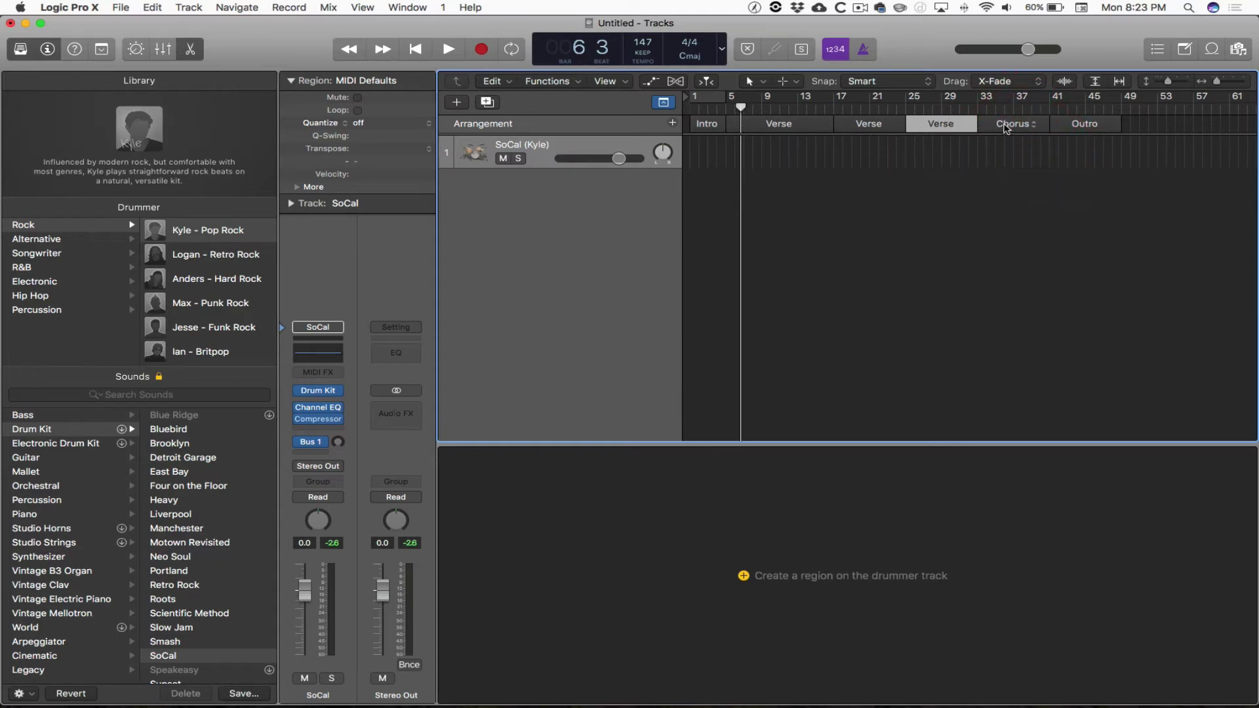
mouse_move(1007, 128)
left_mouse_down()
mouse_move(963, 123)
mouse_move(1054, 124)
left_mouse_up()
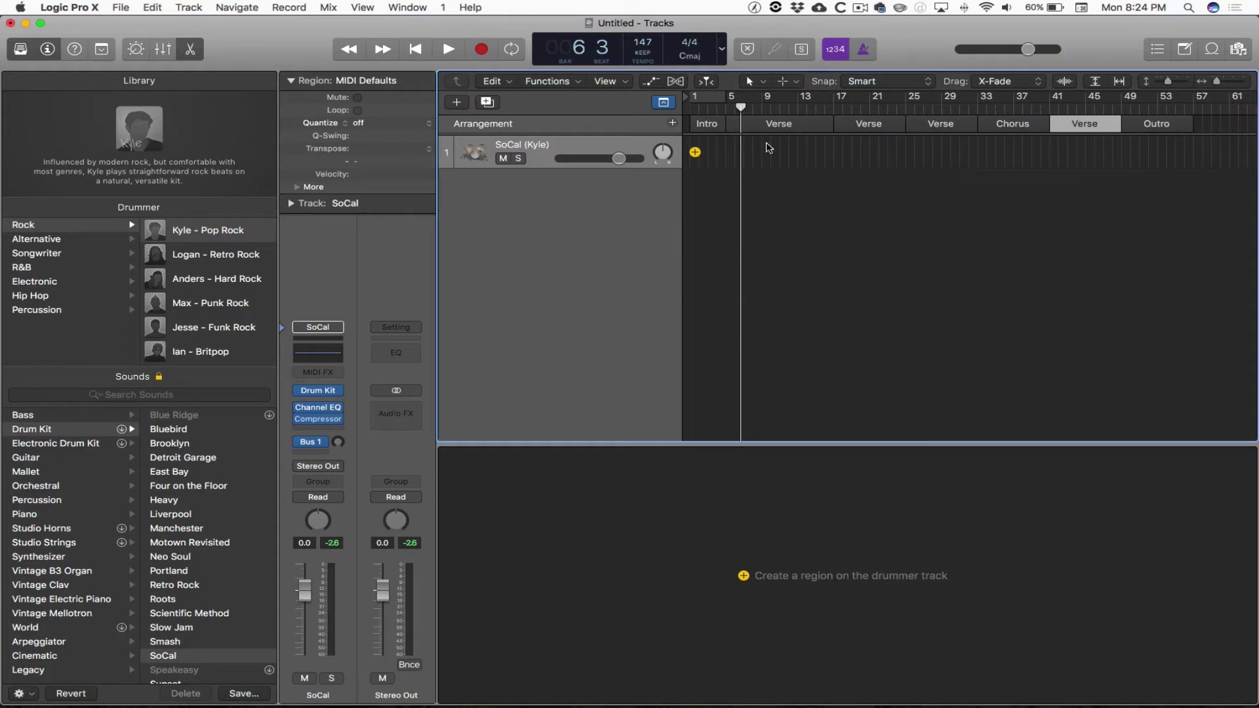
Step: Populate the SoCal (Kyle) track with seven Drummer regions, one per section, then deselect them
right_click(769, 147)
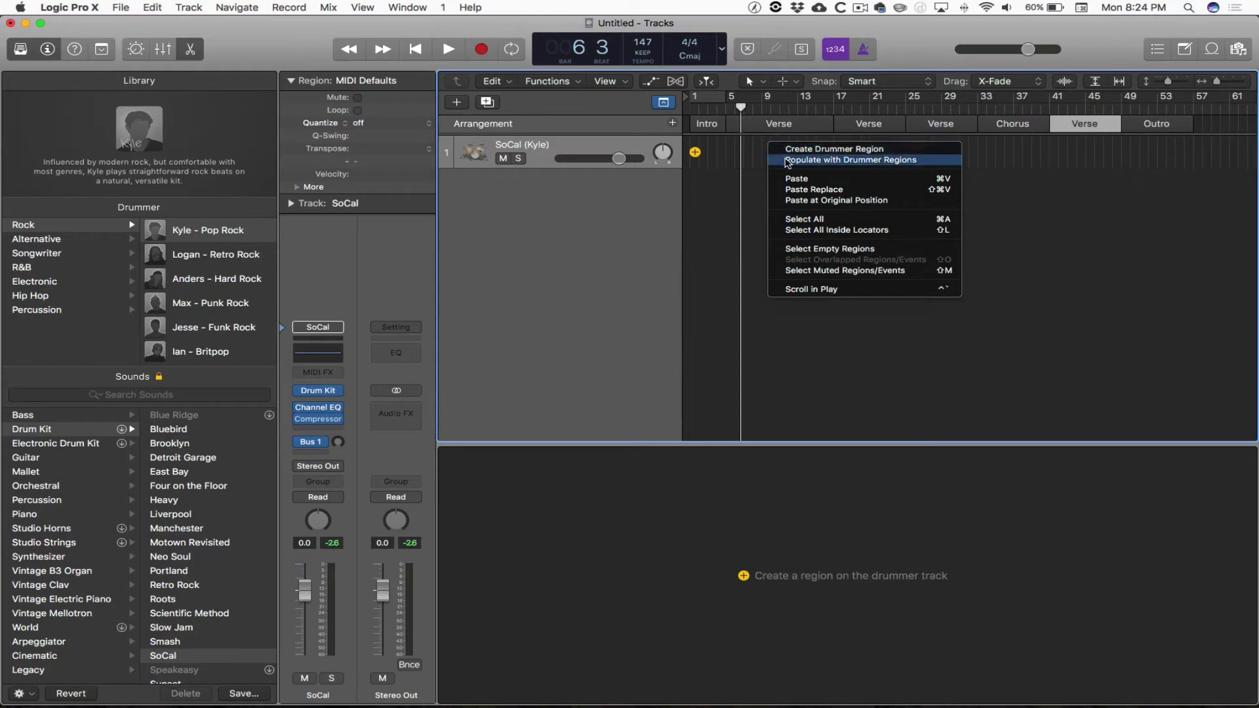
left_click(787, 161)
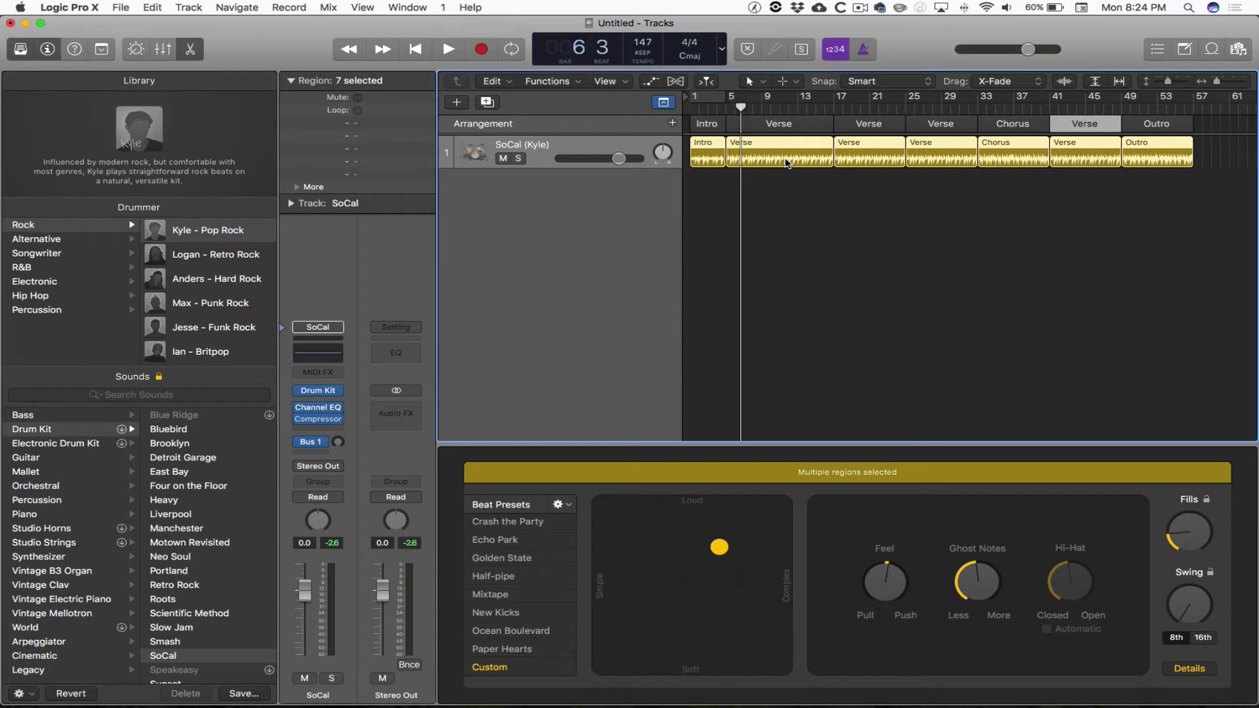
left_click(883, 324)
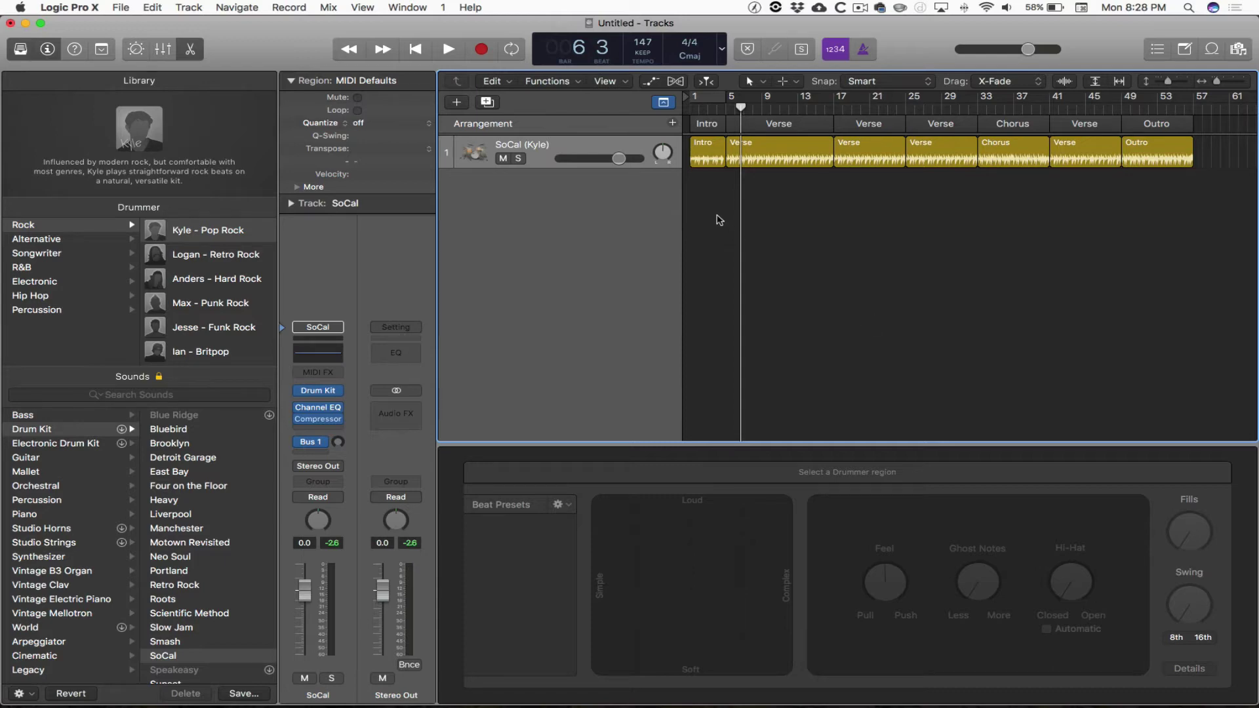
Step: Zoom in on the Intro, set a cycle over the four-bar Intro section and play it
key("ctrl+alt")
left_click_drag(733, 184, 686, 123)
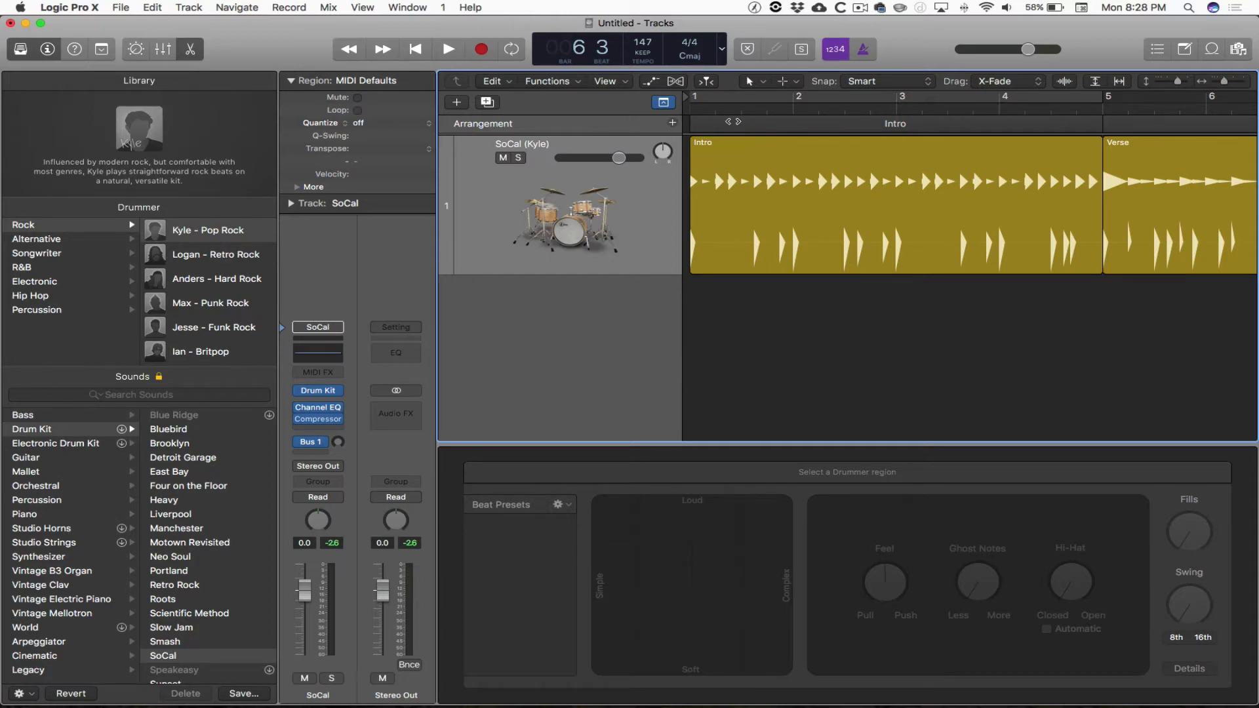
left_click_drag(733, 121, 730, 97)
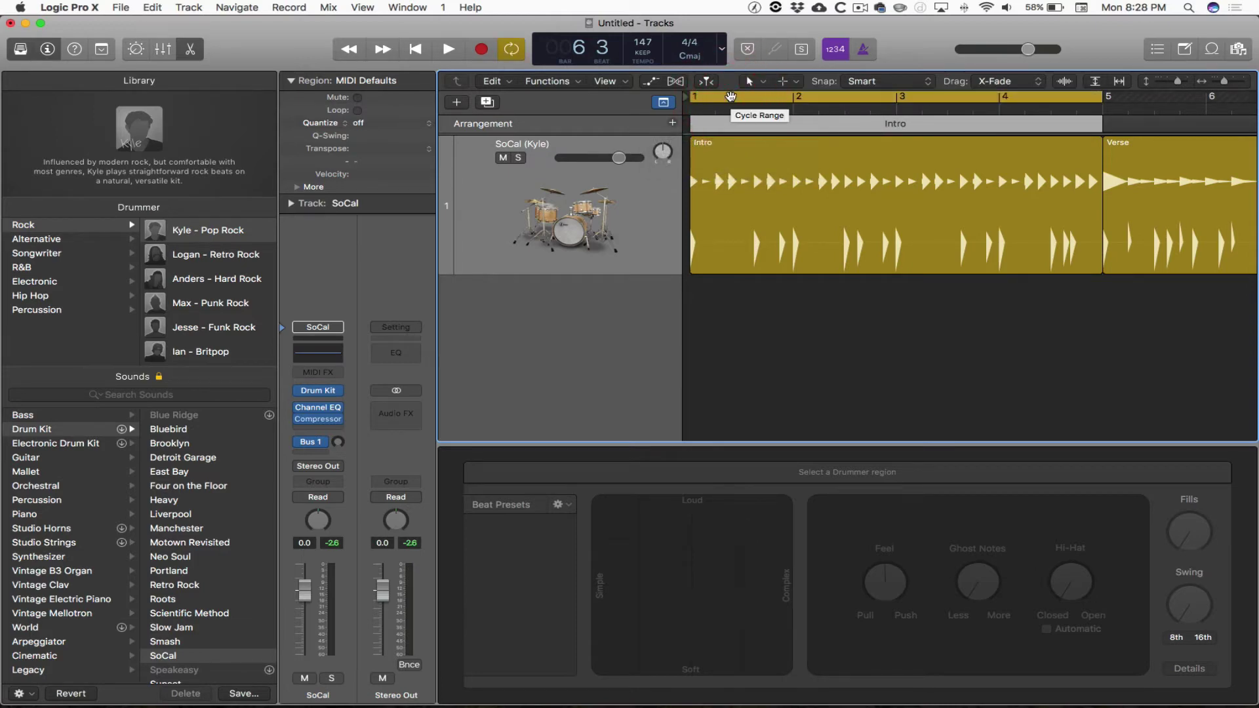
key("space")
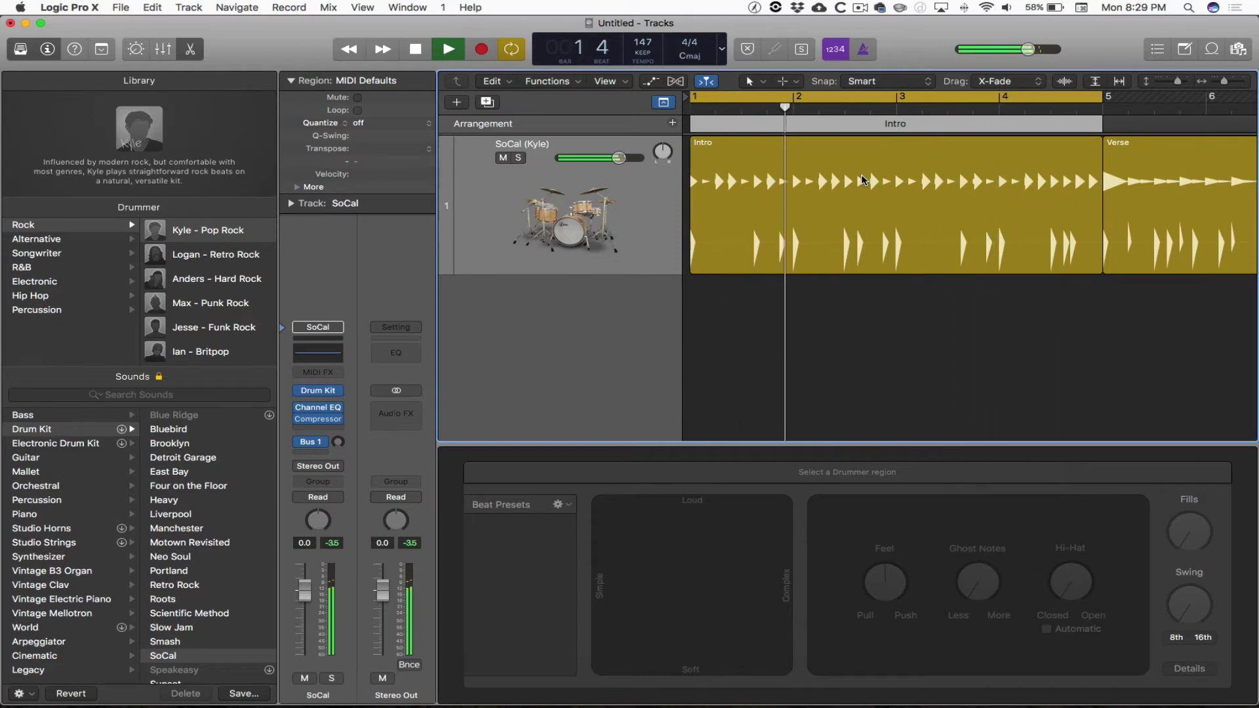
Step: Stop playback and cut the Intro Drummer region at bar 3 into two two-bar regions
key("space")
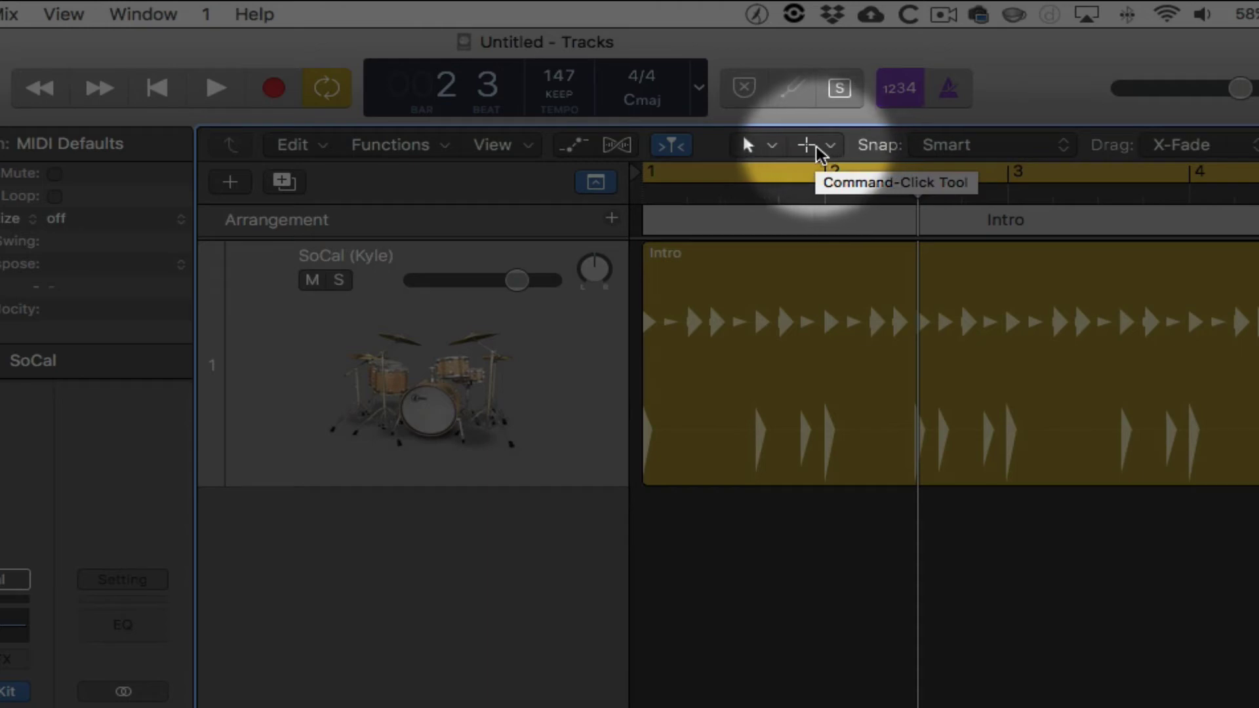
left_click(949, 230)
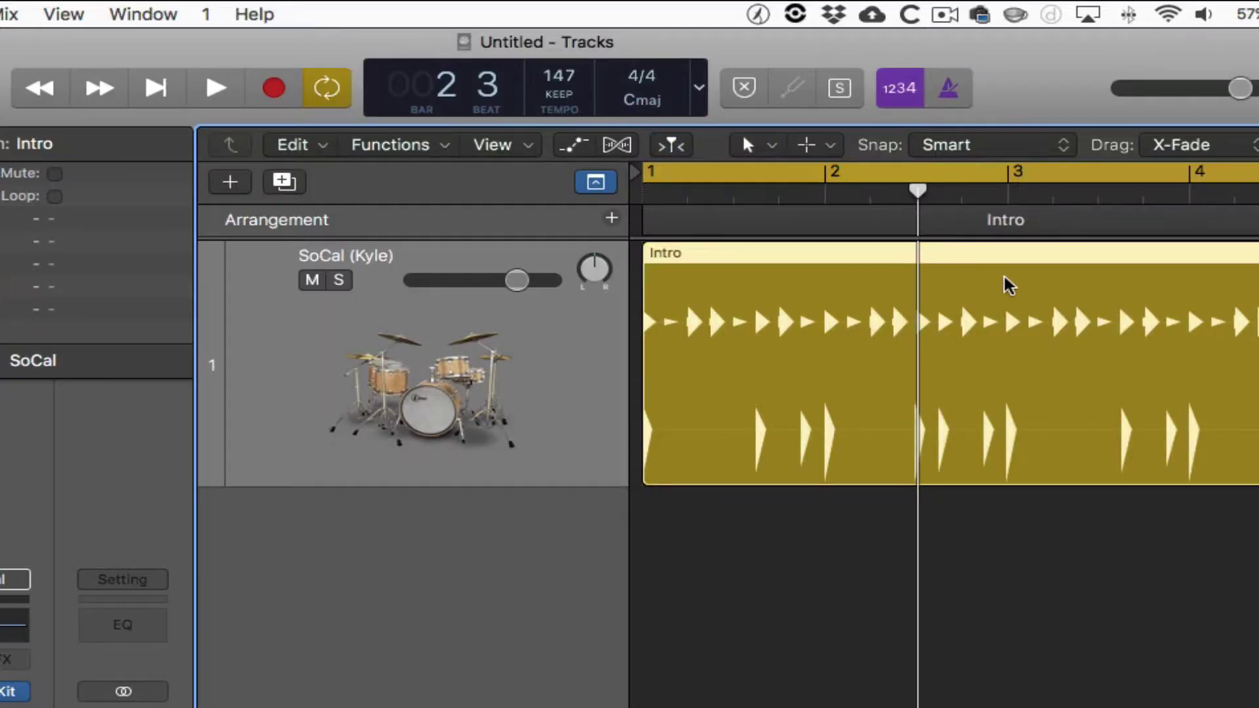
key("super")
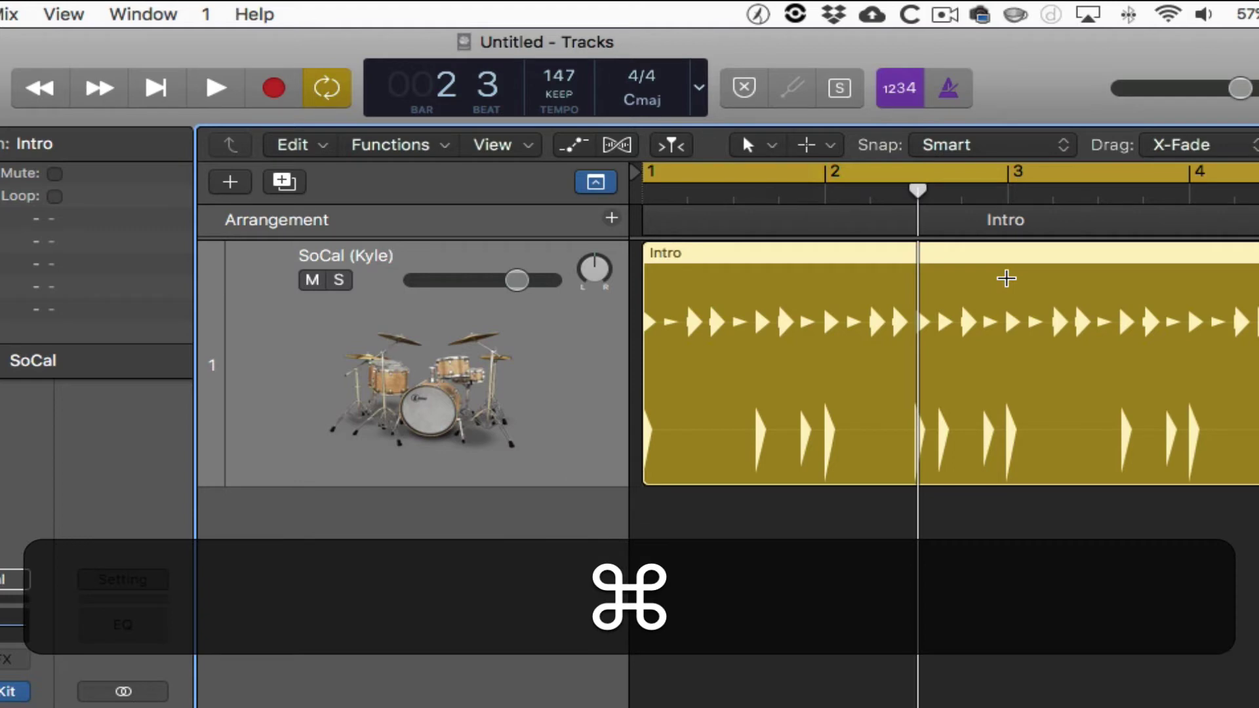
left_click(1007, 279, "super")
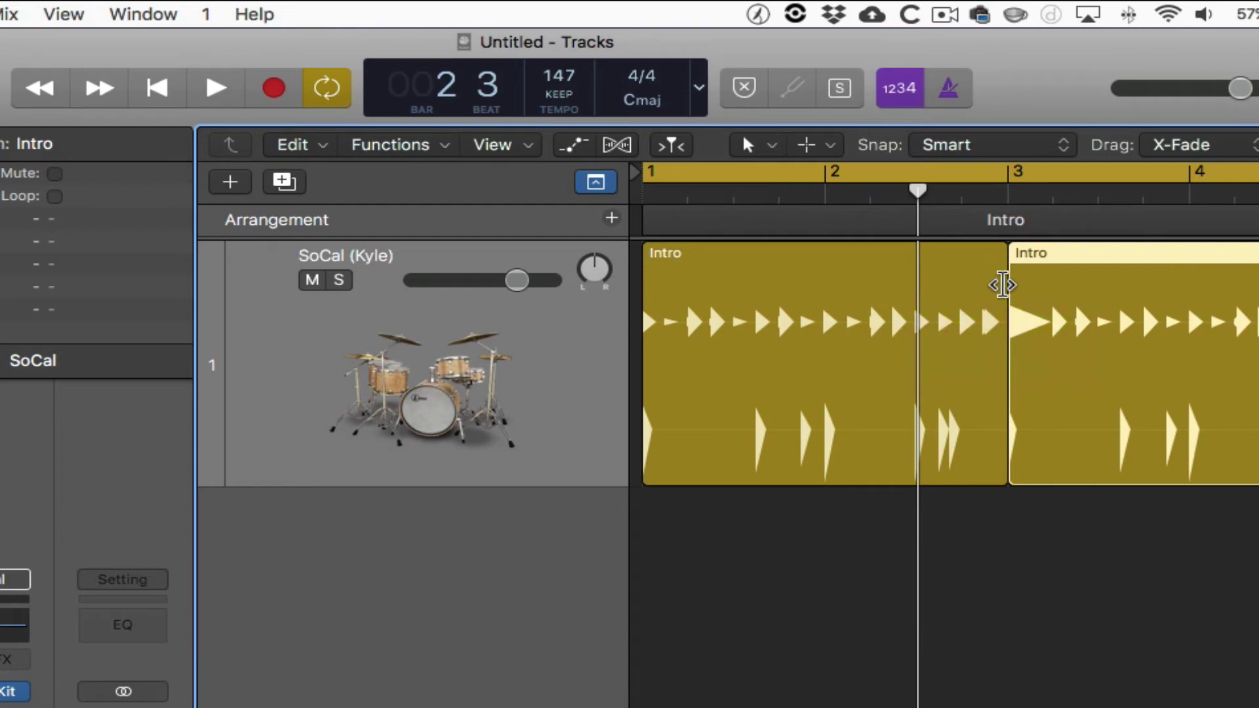
left_click(889, 310)
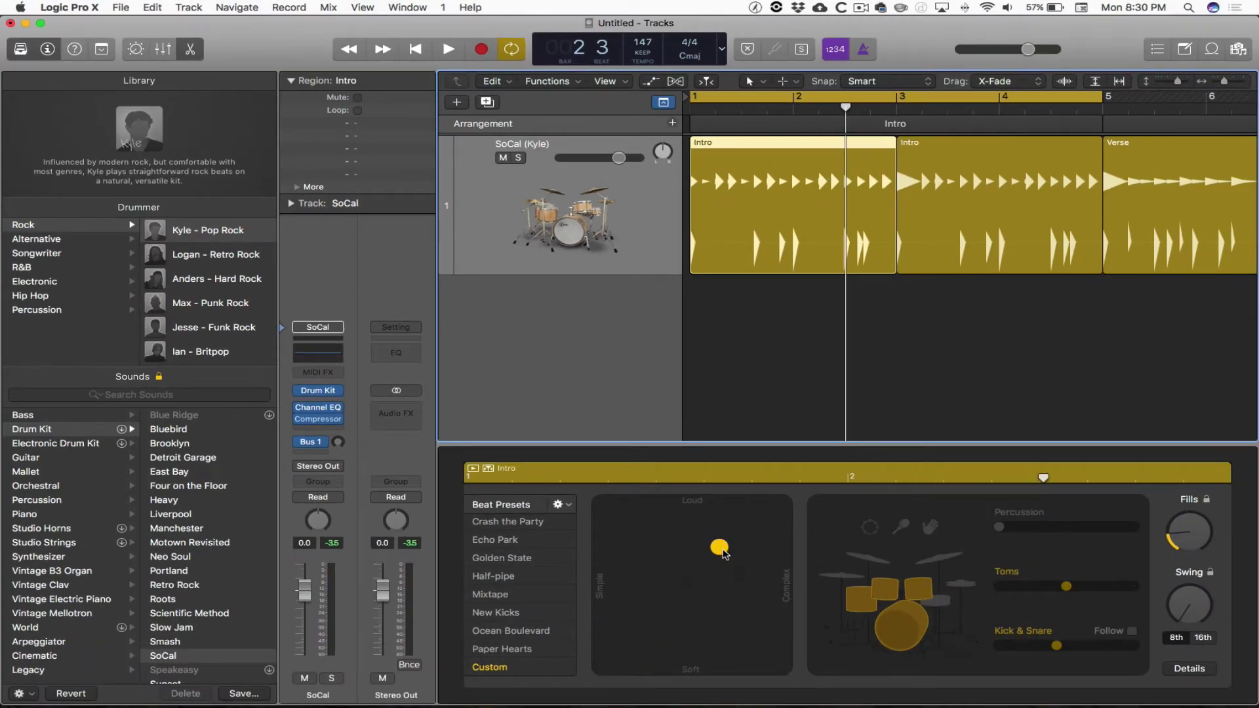
left_click_drag(723, 554, 717, 620)
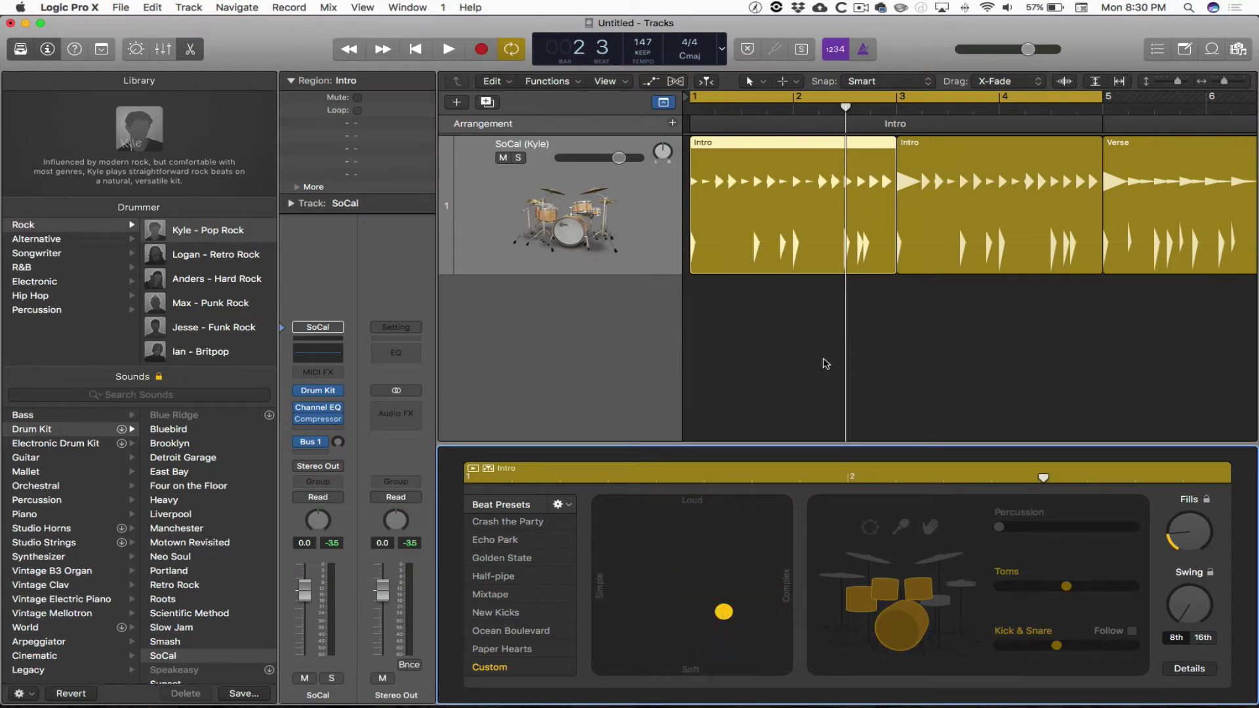
key("space")
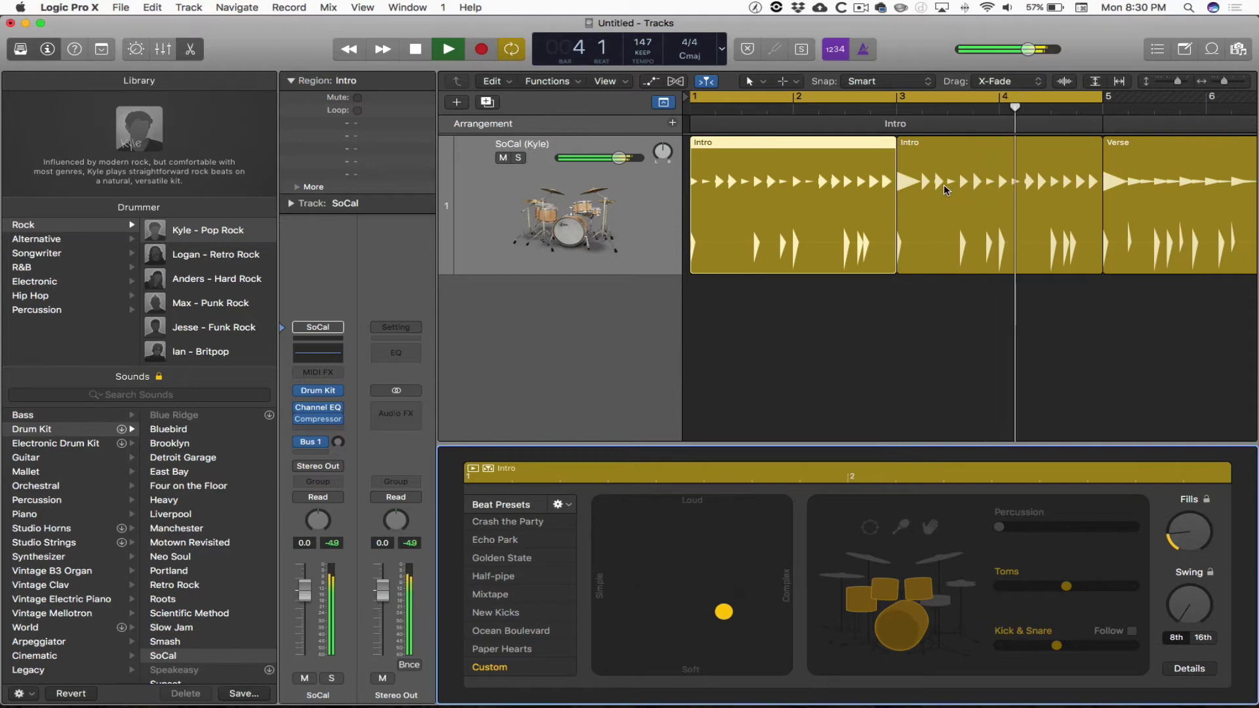
key("space")
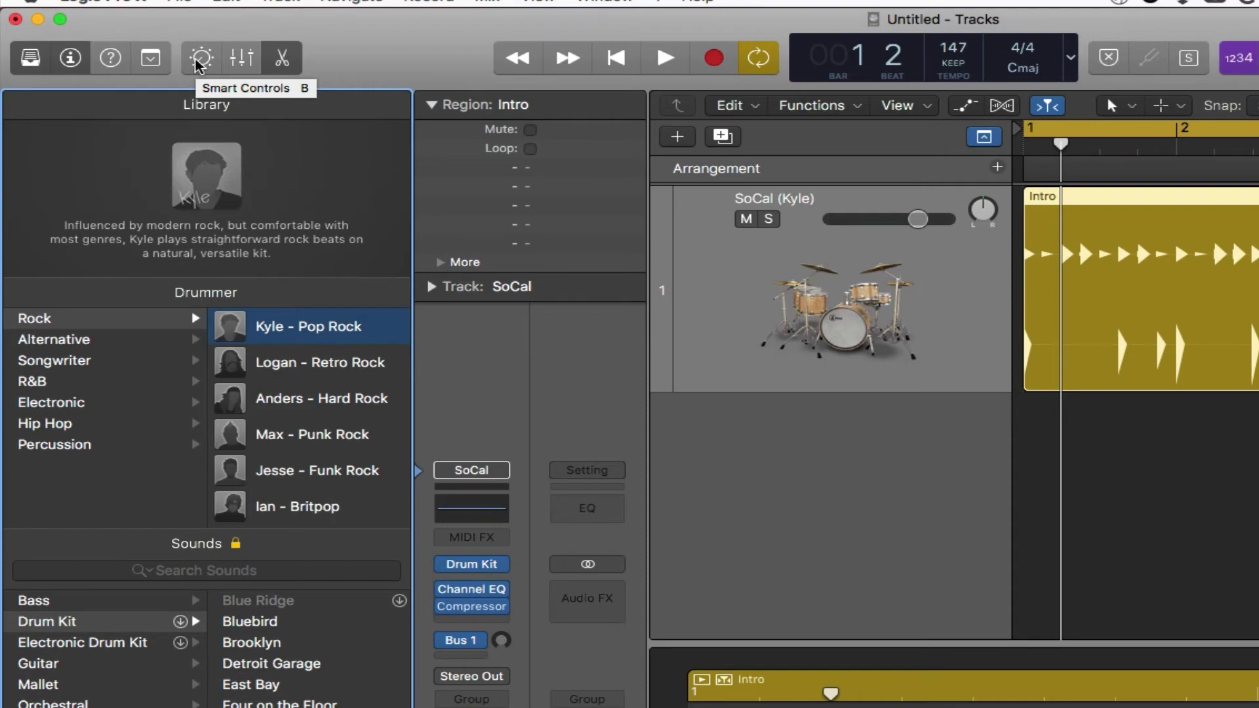
Step: Open Smart Controls for the SoCal drum kit with B
key("b")
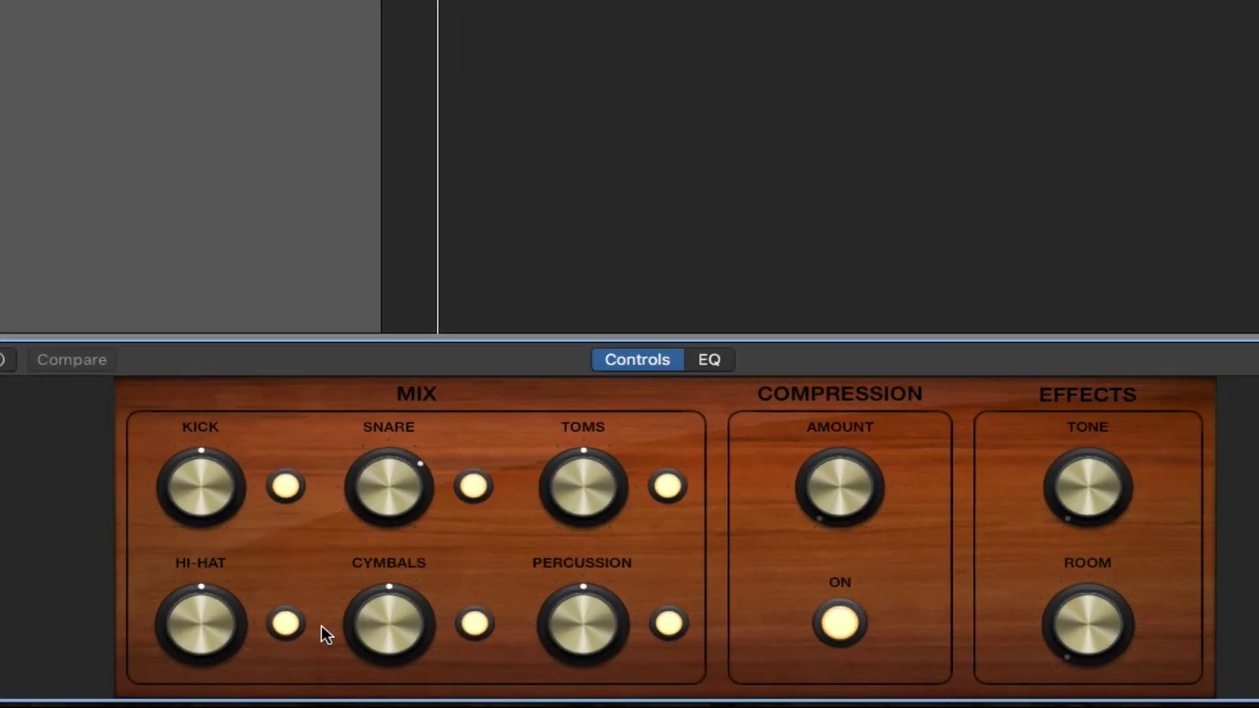
Step: Turn on drum compression at -27.0 dB, raise Tone to +7.0 dB and Room to -30.0 dB
left_click(837, 616)
left_click(836, 605)
left_click_drag(824, 482, 825, 387)
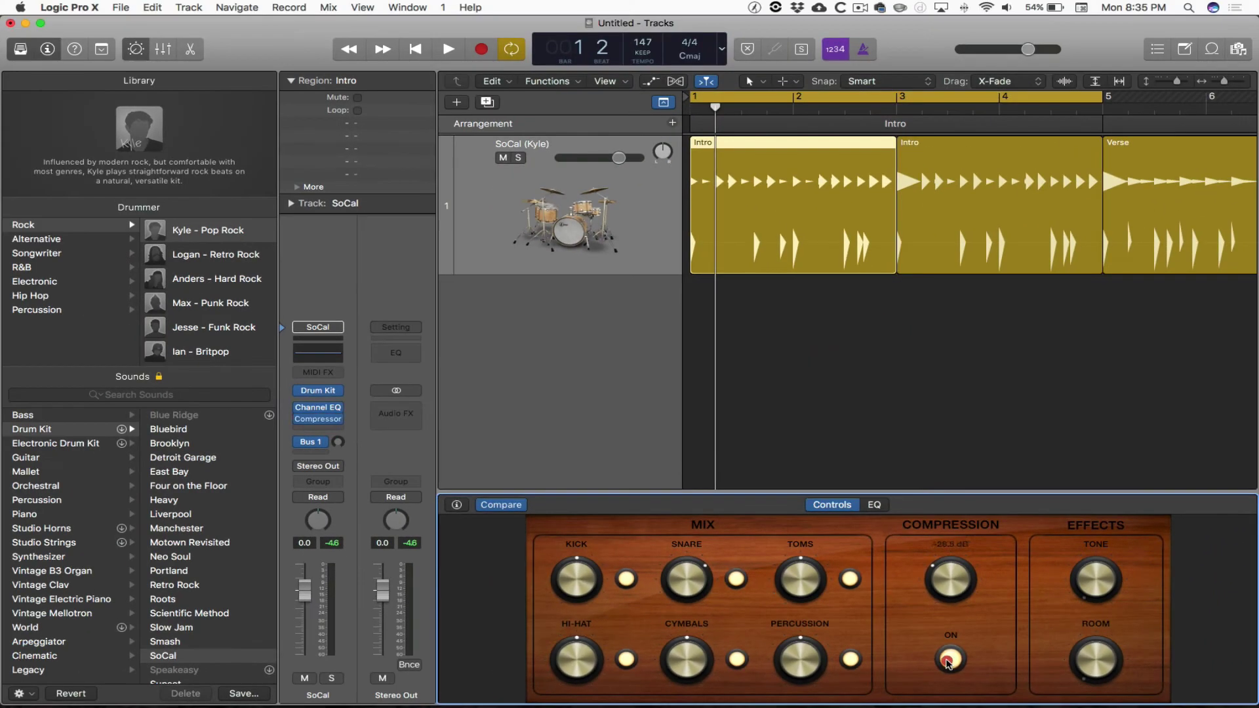
left_click(833, 620)
left_click_drag(943, 583, 953, 653)
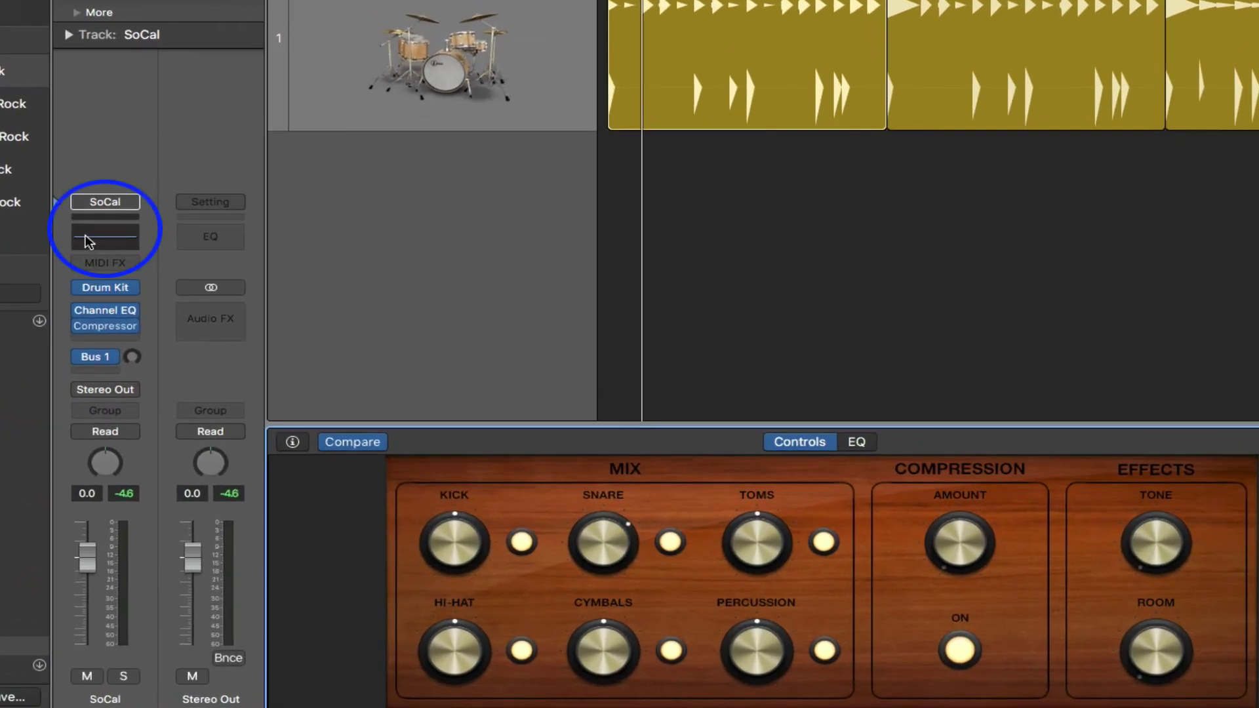
mouse_move(1164, 580)
left_mouse_down()
mouse_move(1144, 458)
mouse_move(1142, 545)
mouse_move(1158, 446)
left_mouse_up()
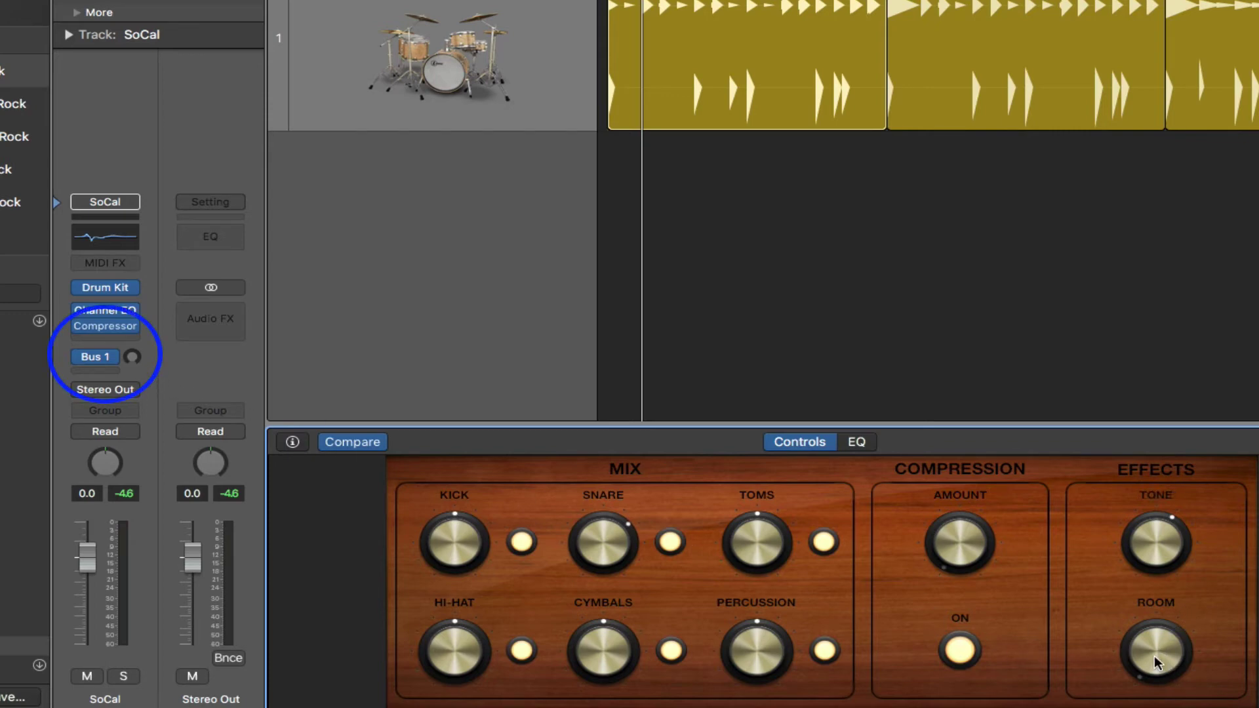
left_click_drag(1155, 657, 1122, 552)
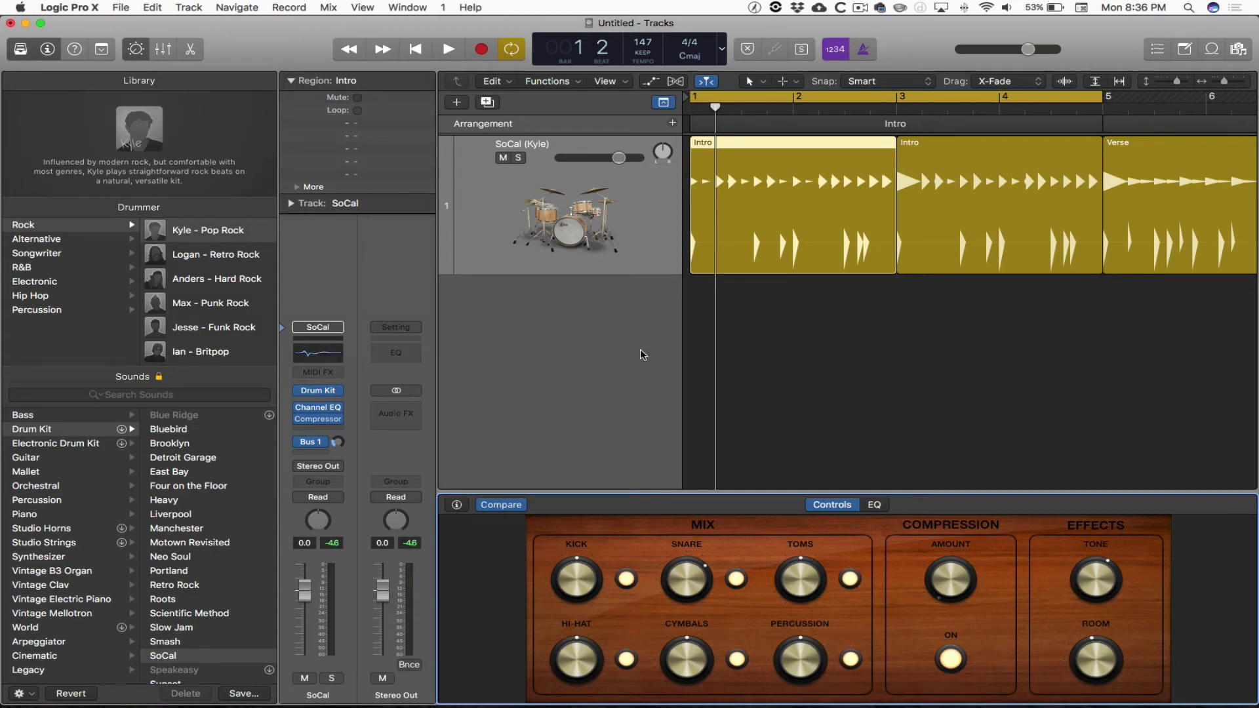
left_click(189, 7)
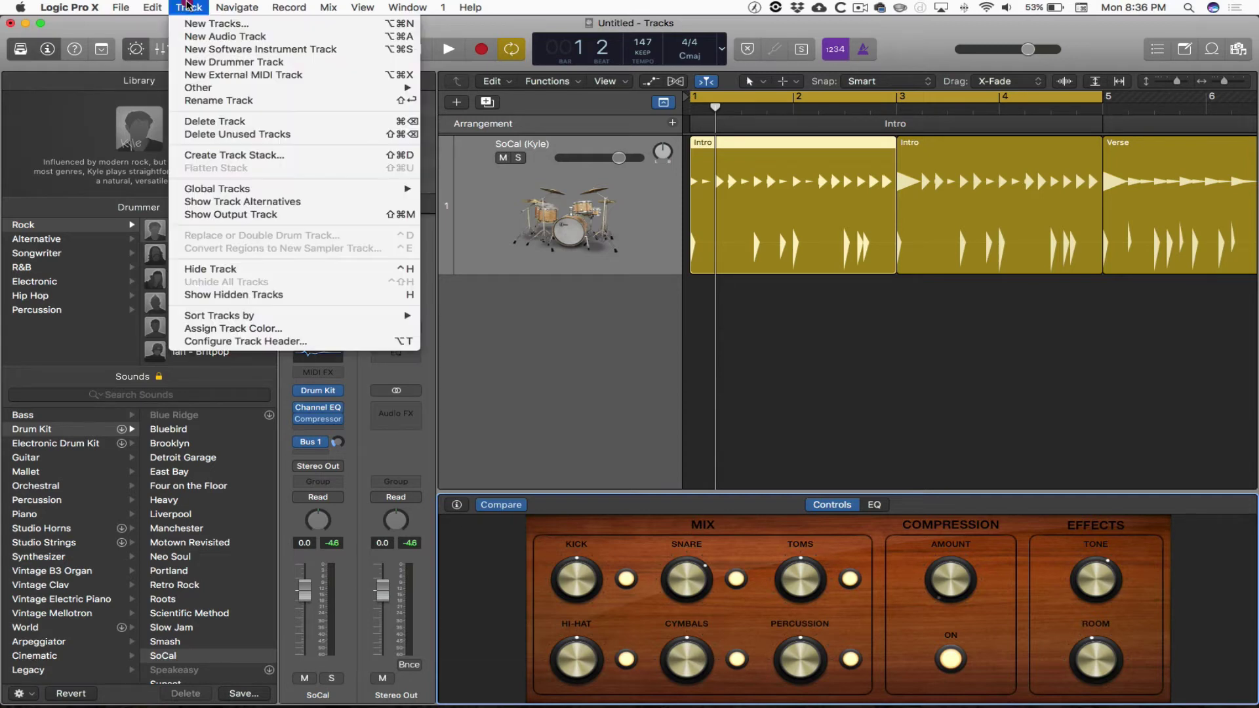
left_click(216, 49)
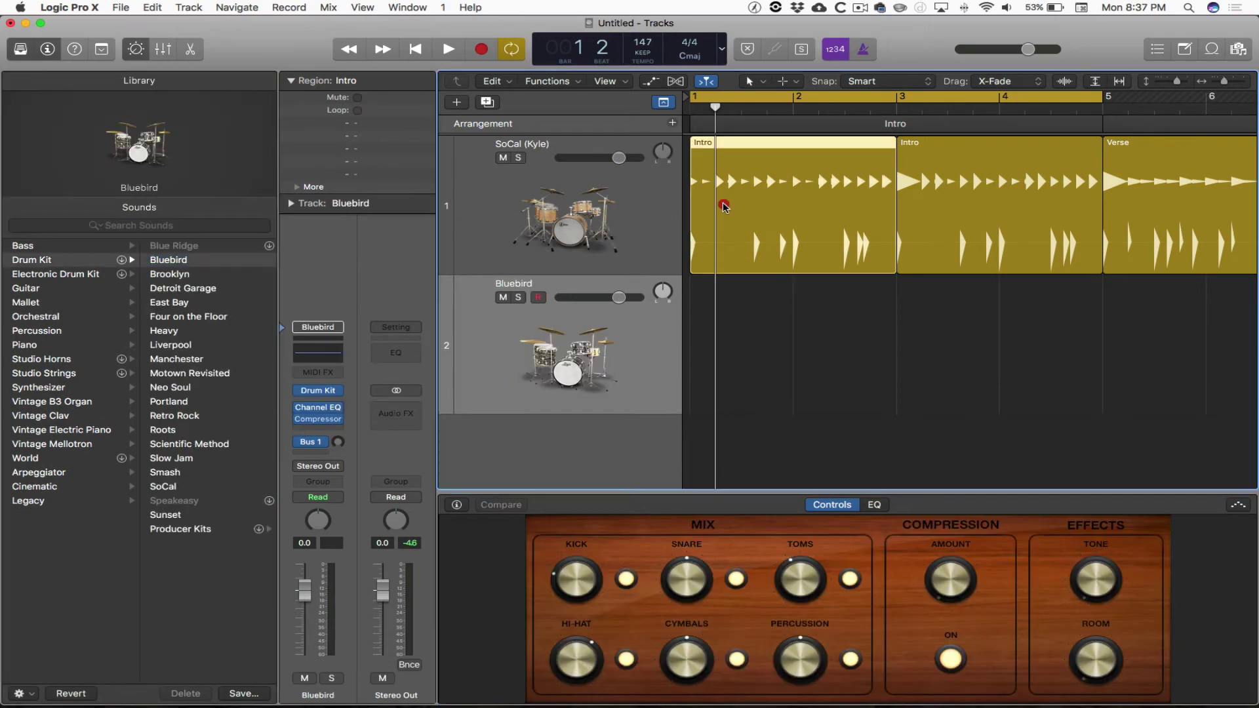
left_click_drag(723, 203, 719, 336)
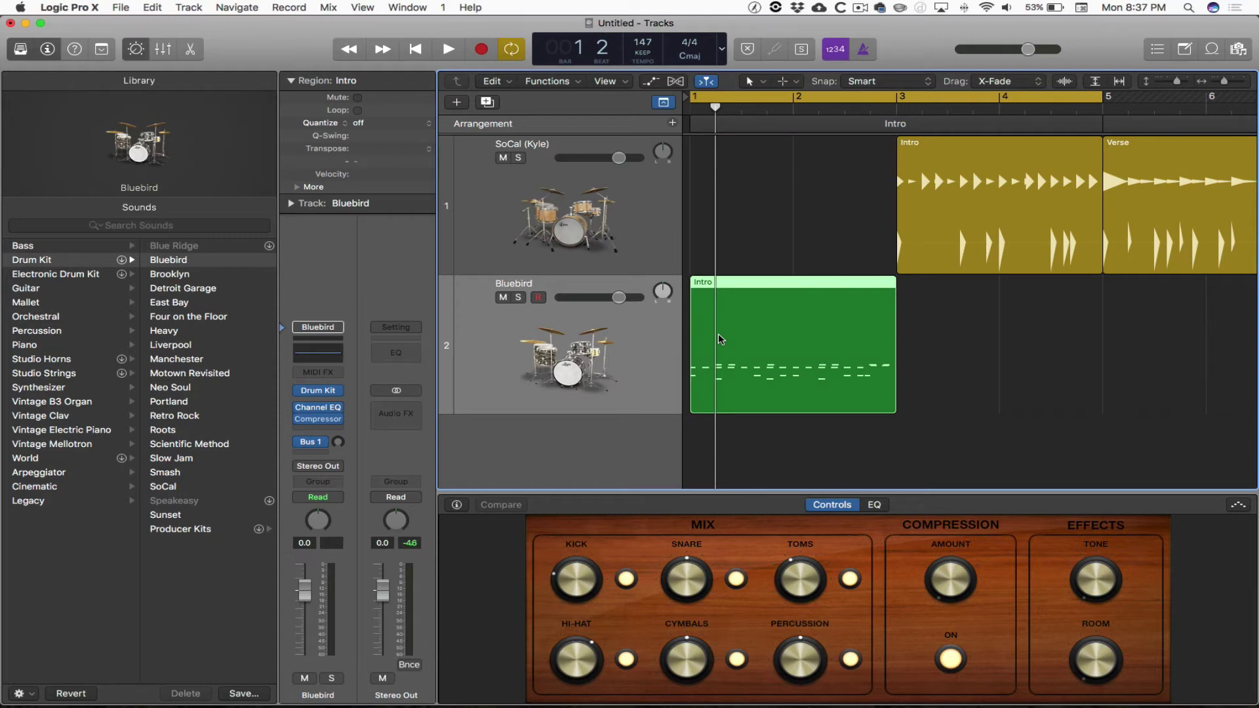
key("super+z")
key("super+z")
key("super+z")
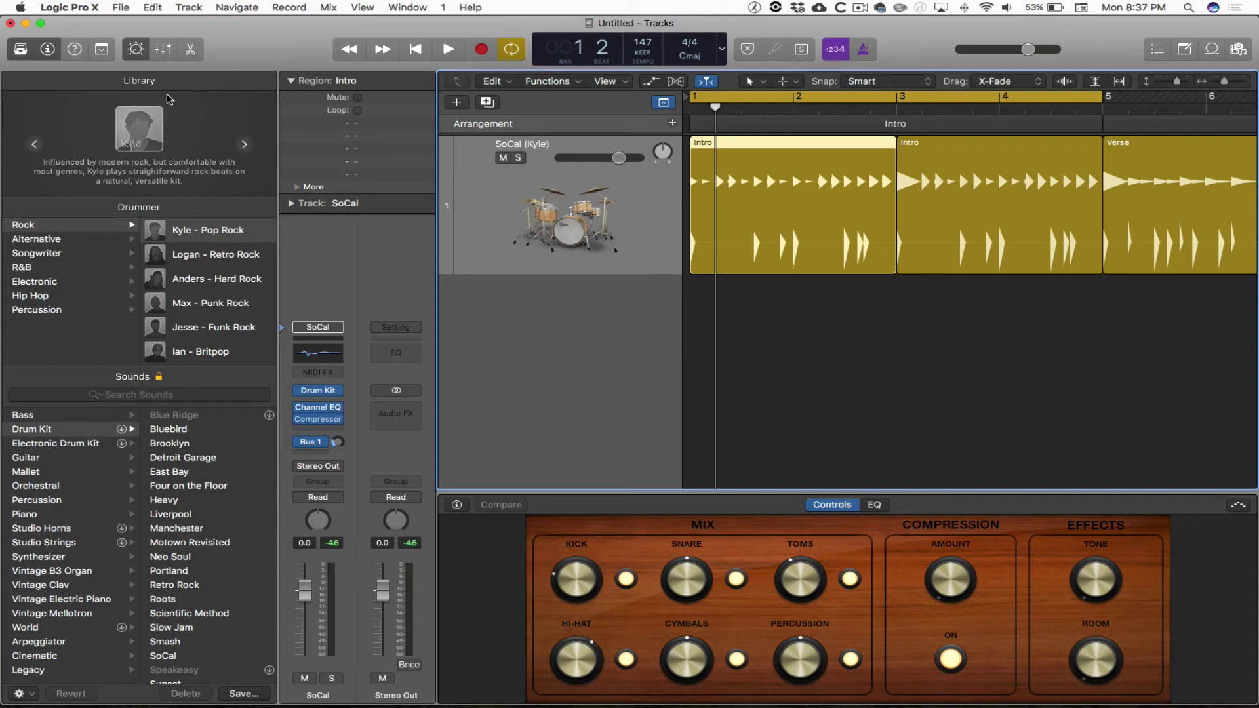
Step: Open the Library and load the SoCal patch from the Drum Kit sounds
left_click(21, 49)
left_click(22, 49)
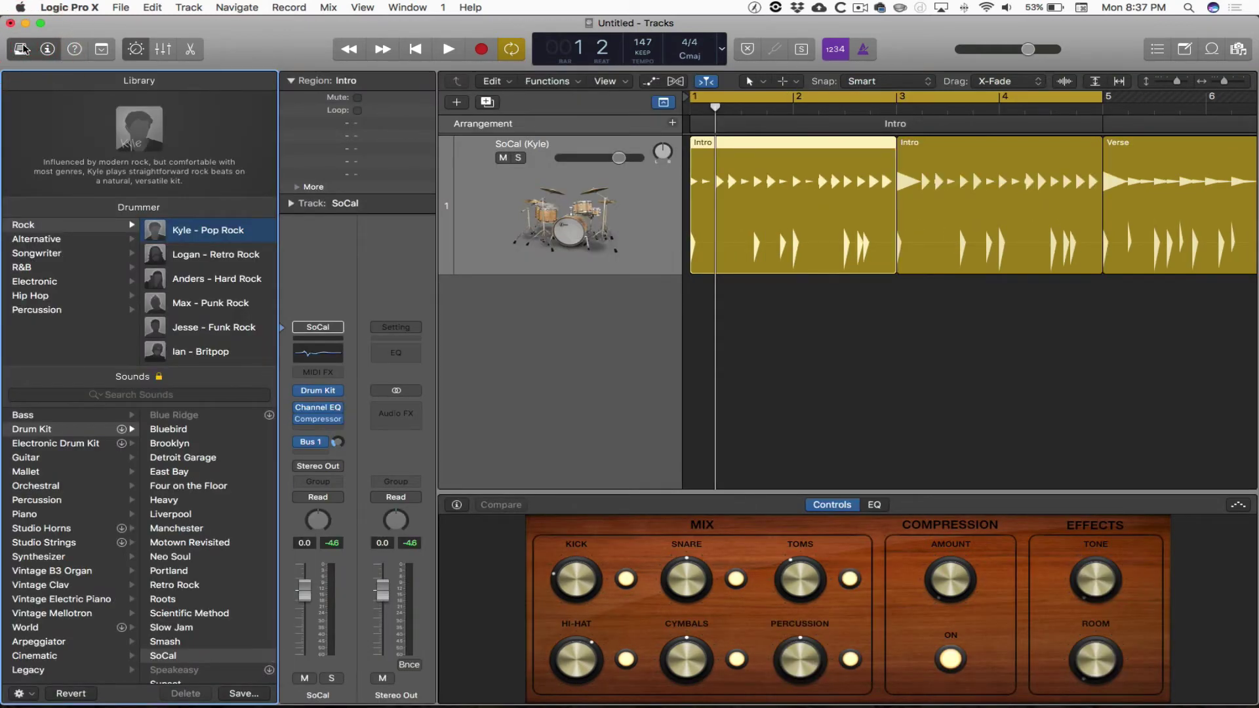
key("y")
key("y")
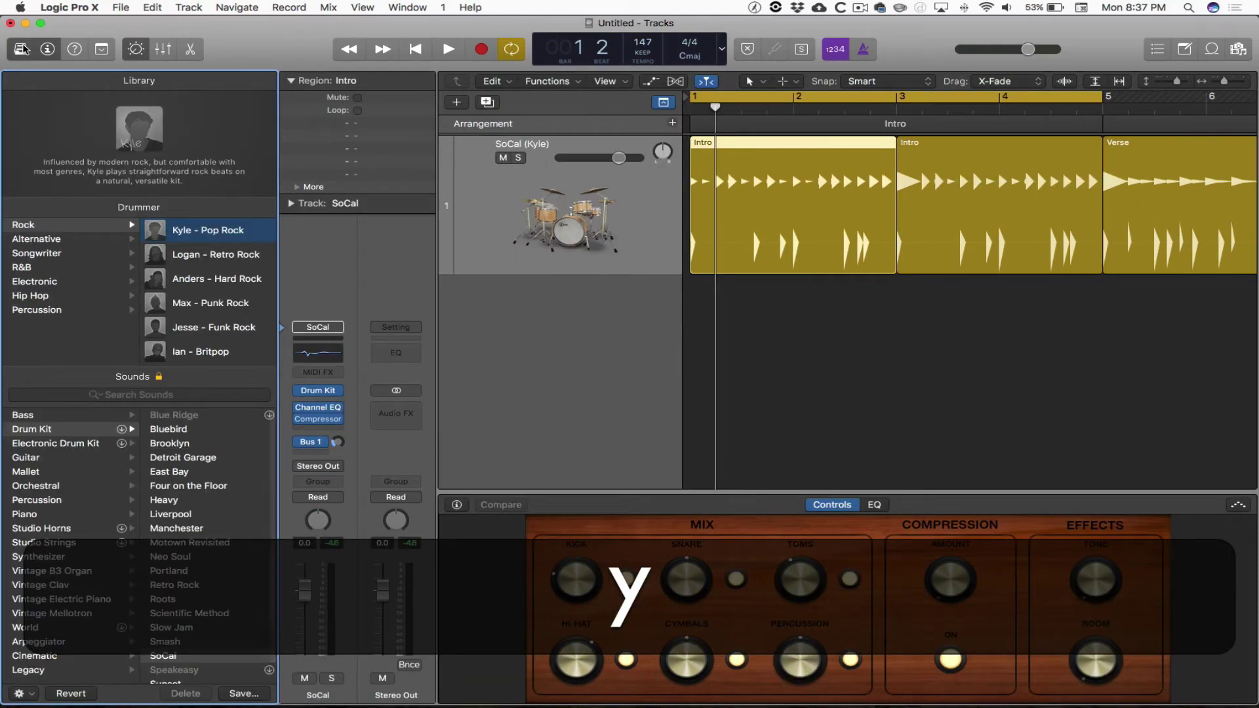
key("y")
key("y")
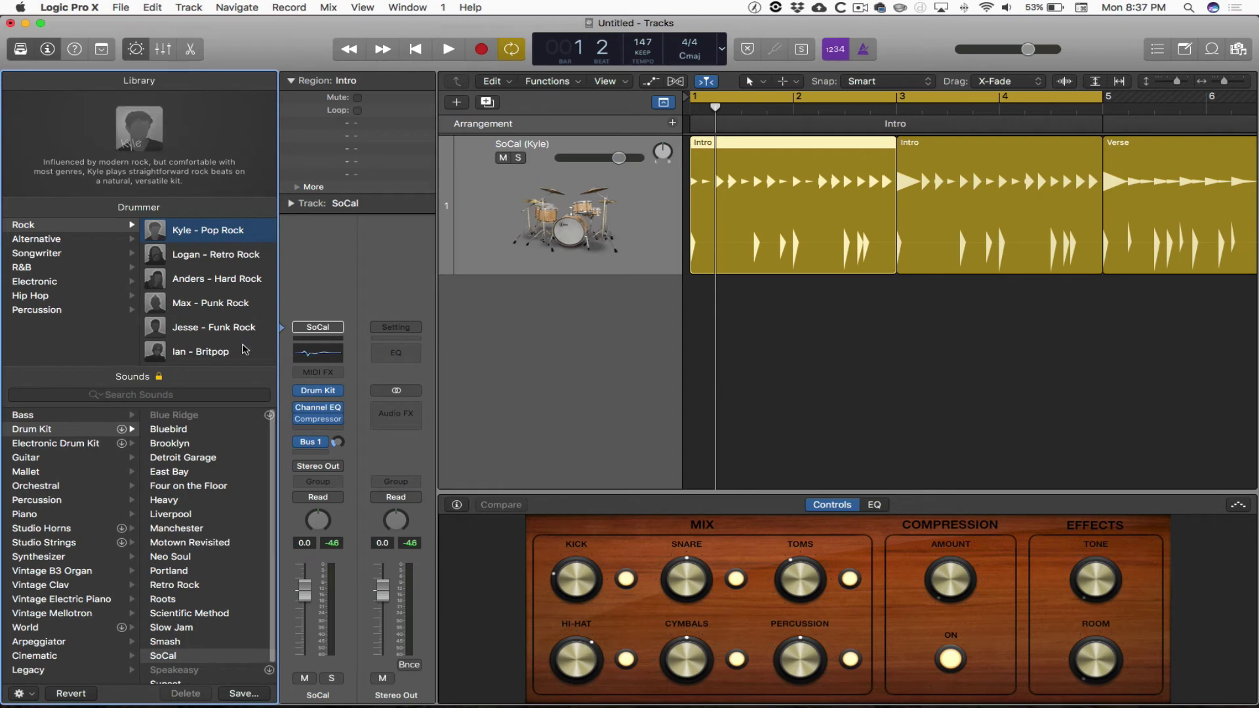
left_click(172, 657)
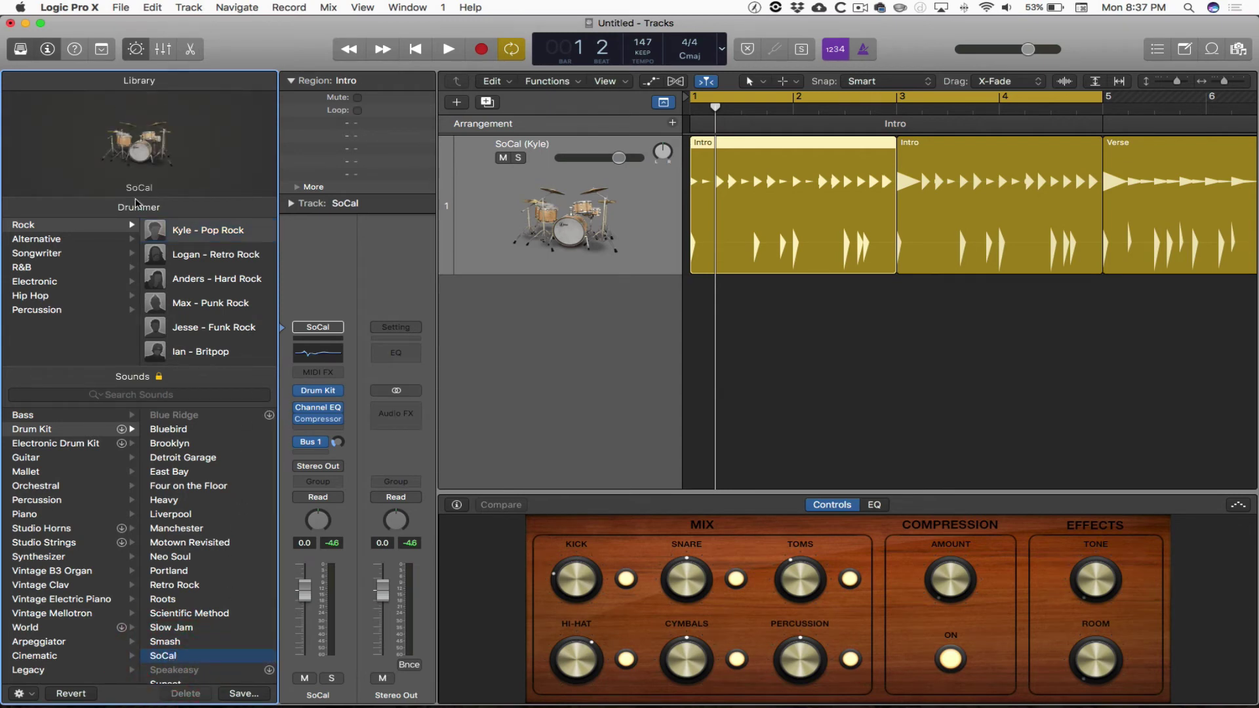
mouse_move(139, 171)
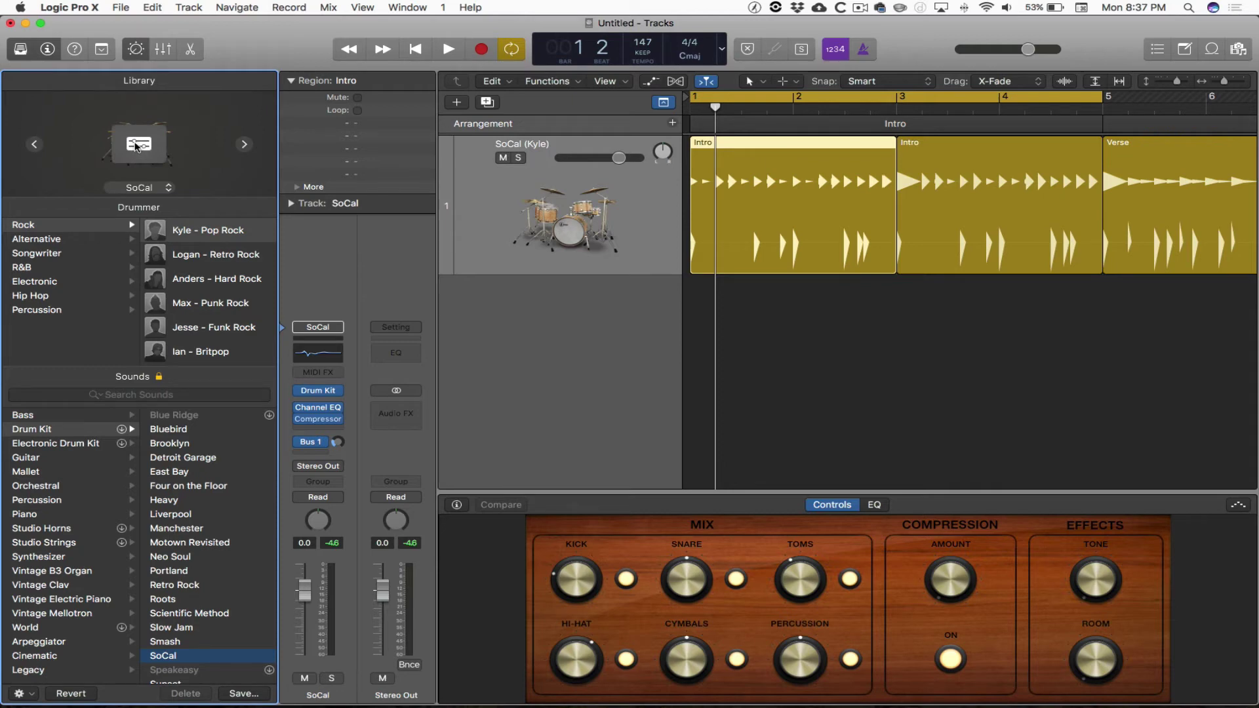
Step: Open Drum Kit Designer for the SoCal kit, move its window right, and toggle it with V
left_click(136, 145)
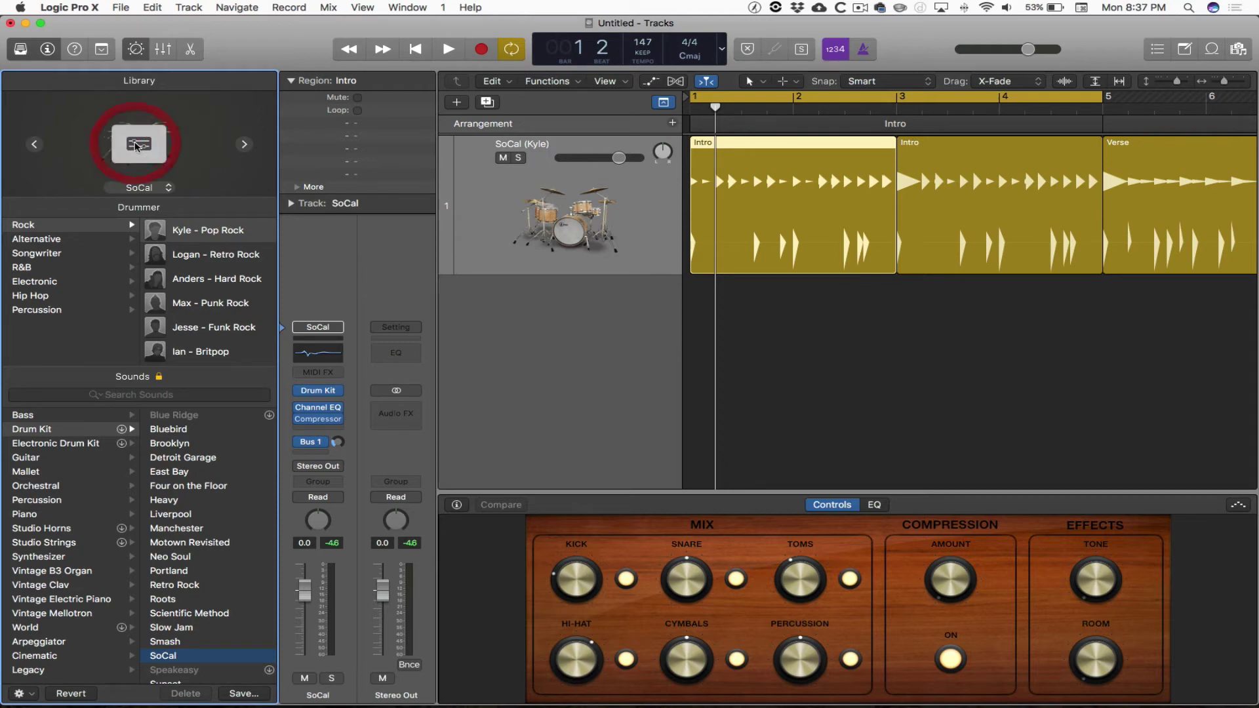
left_click(137, 146)
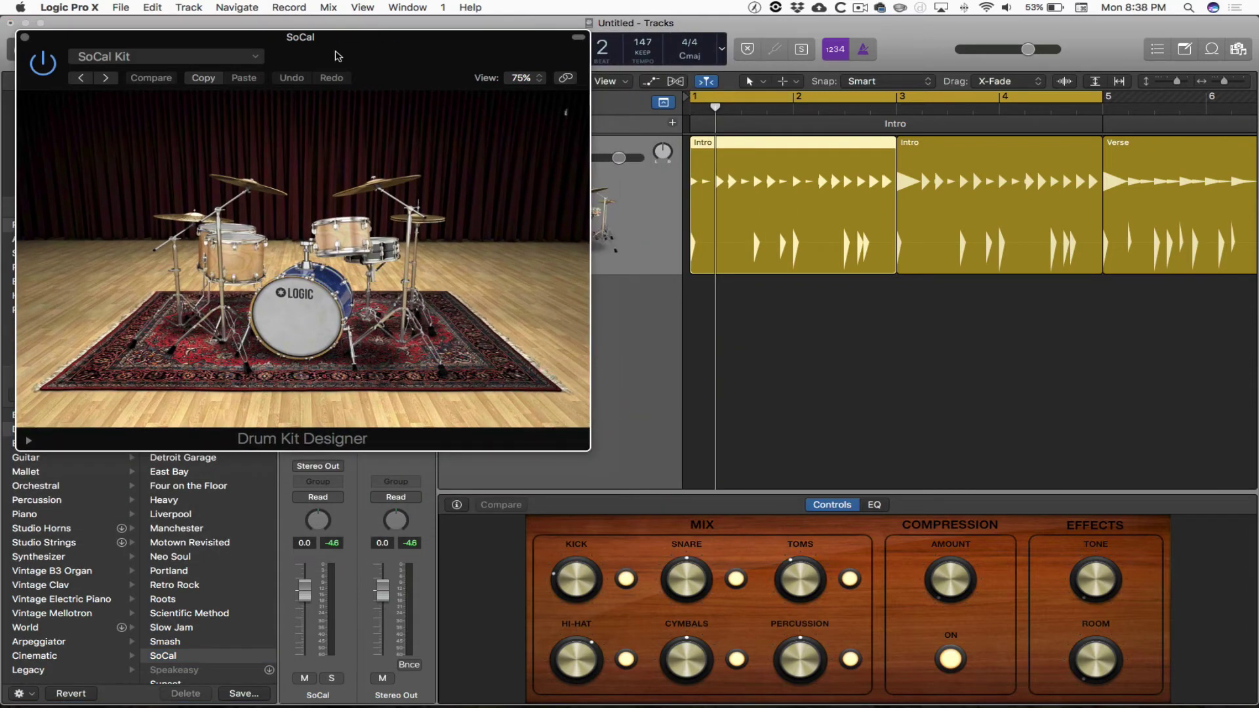
left_click_drag(329, 41, 847, 47)
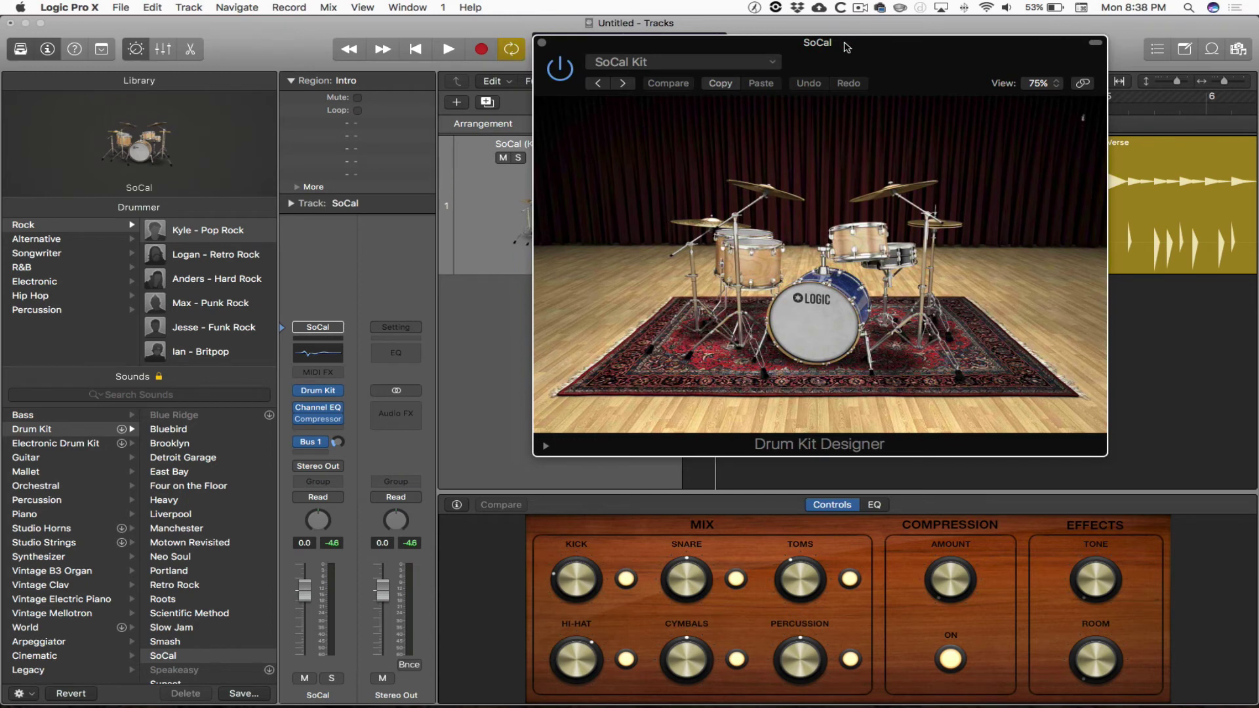
key("v")
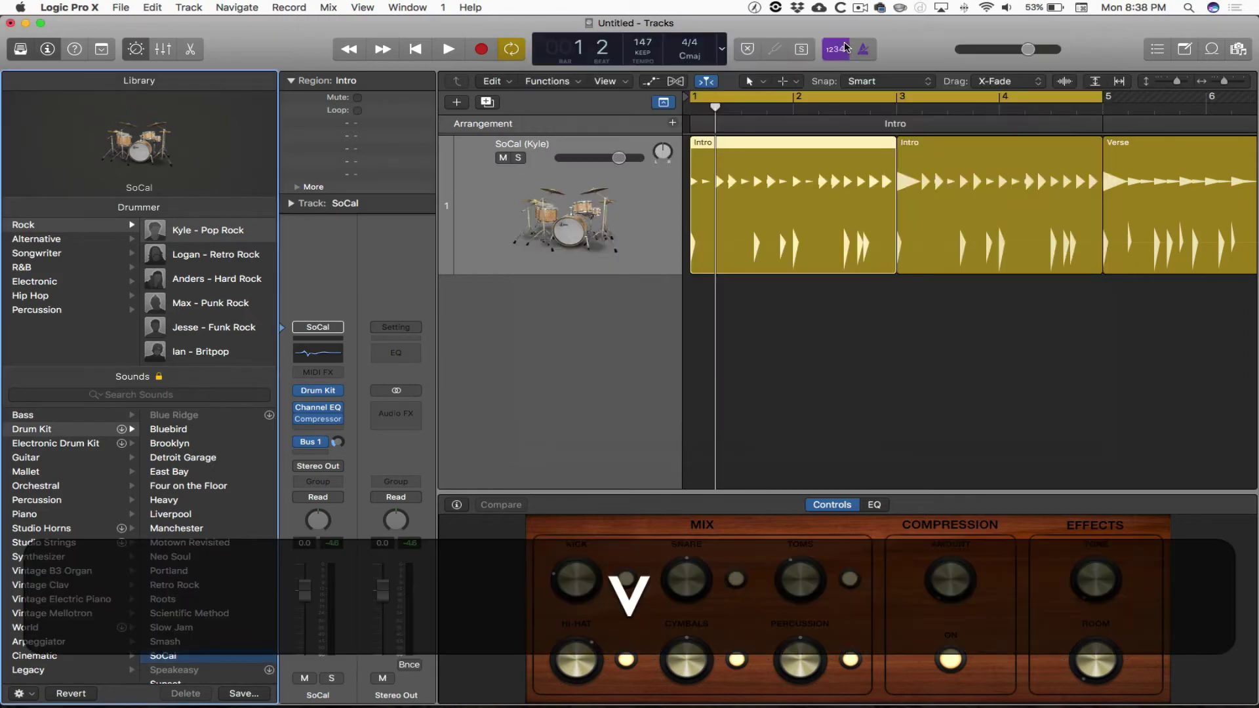
key("v")
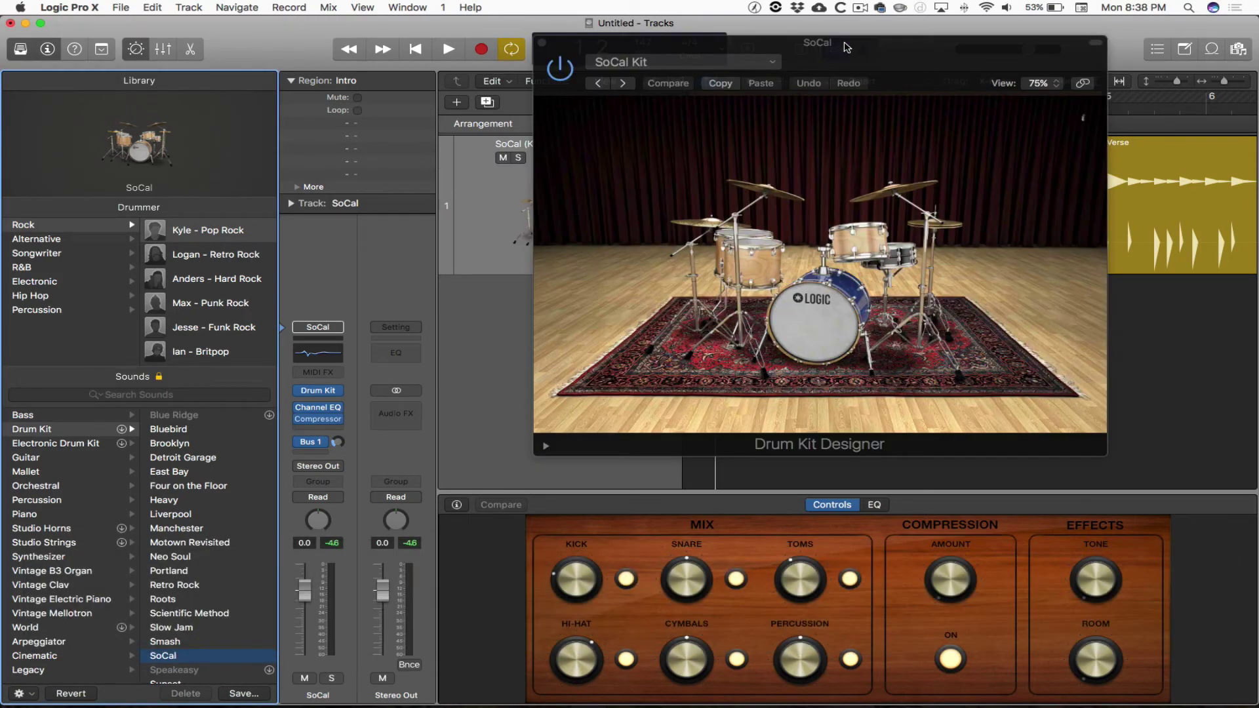
Step: Close and reopen the Drum Kit Designer window with the V key
key("v")
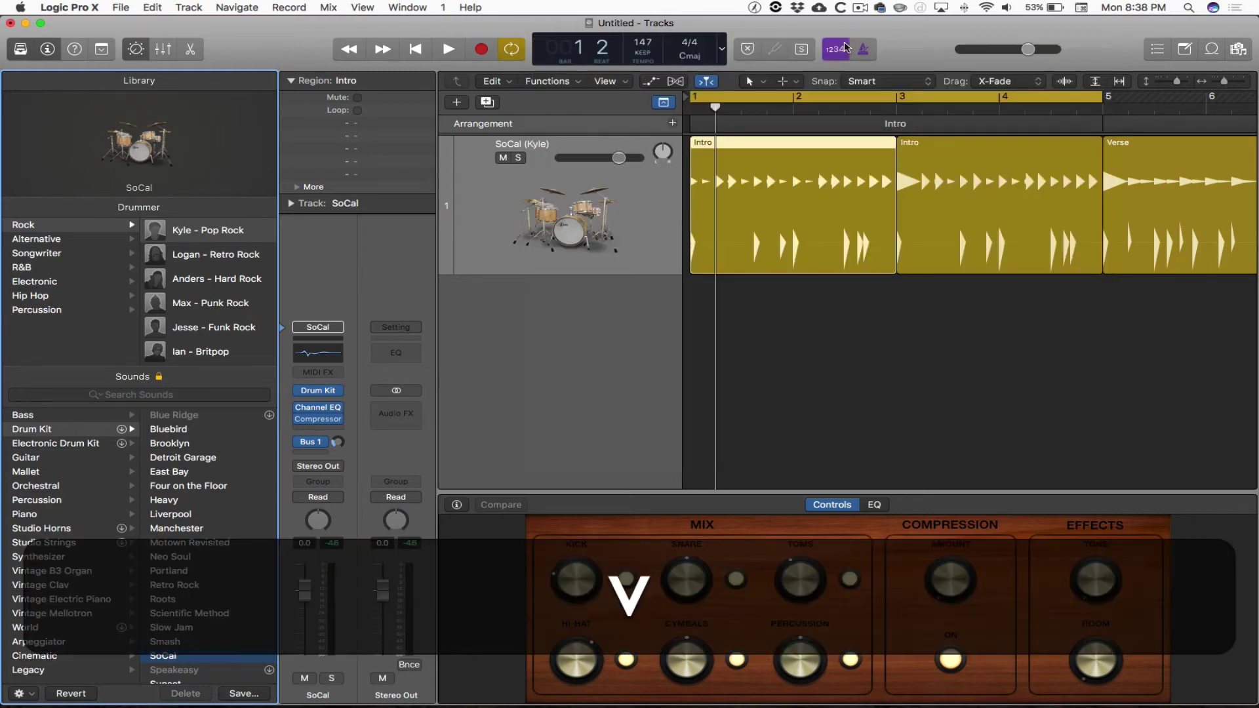
key("v")
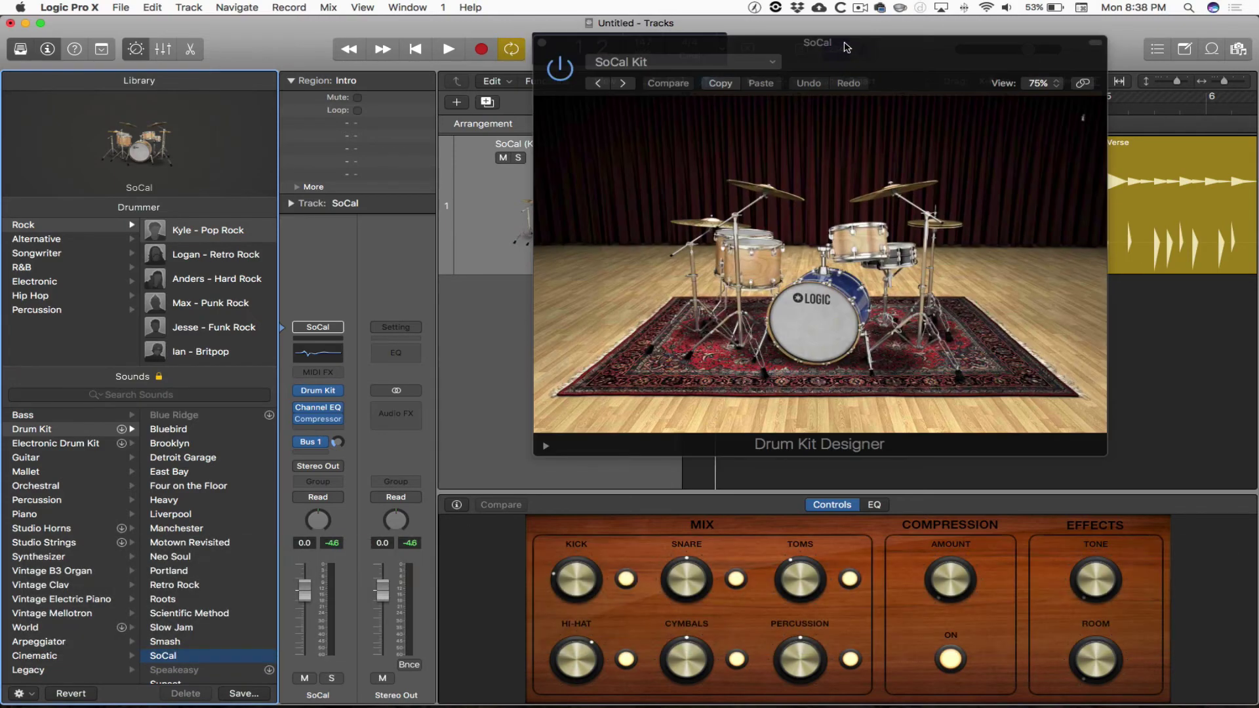
key("v")
key("v")
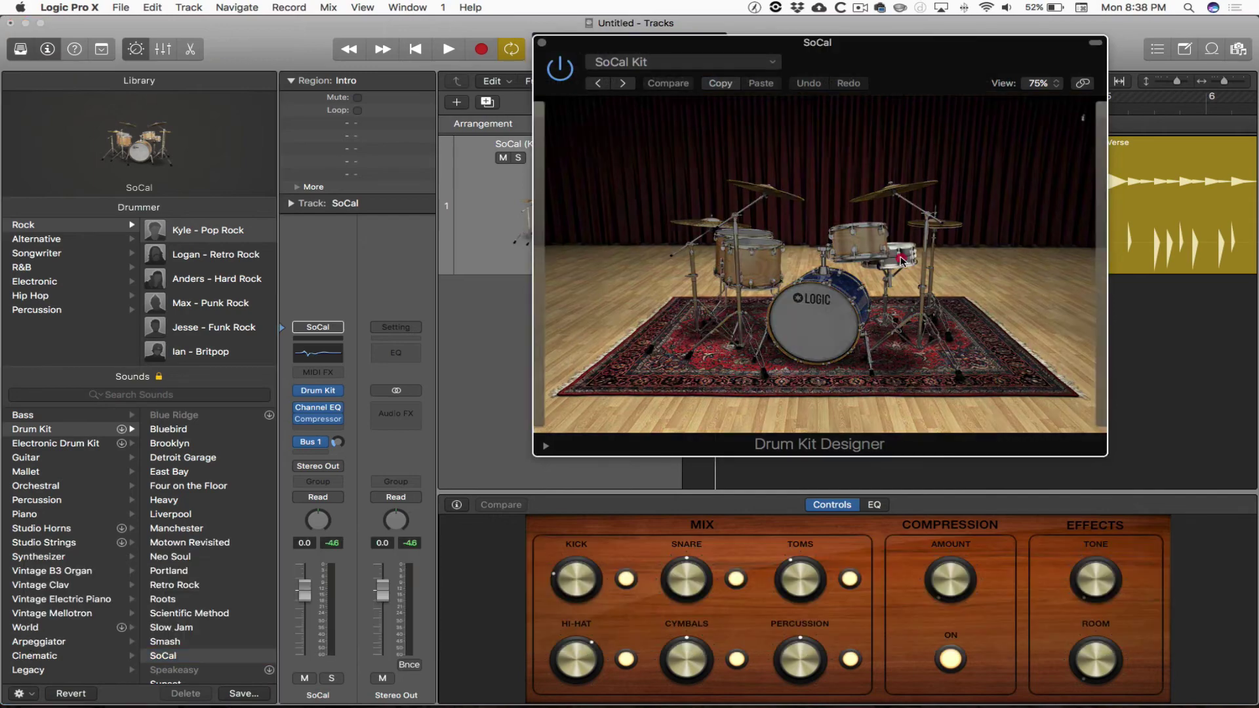
Step: Audition the SoCal 2 and SoCal 3 snares, then go back to the original SoCal snare
left_click(900, 257)
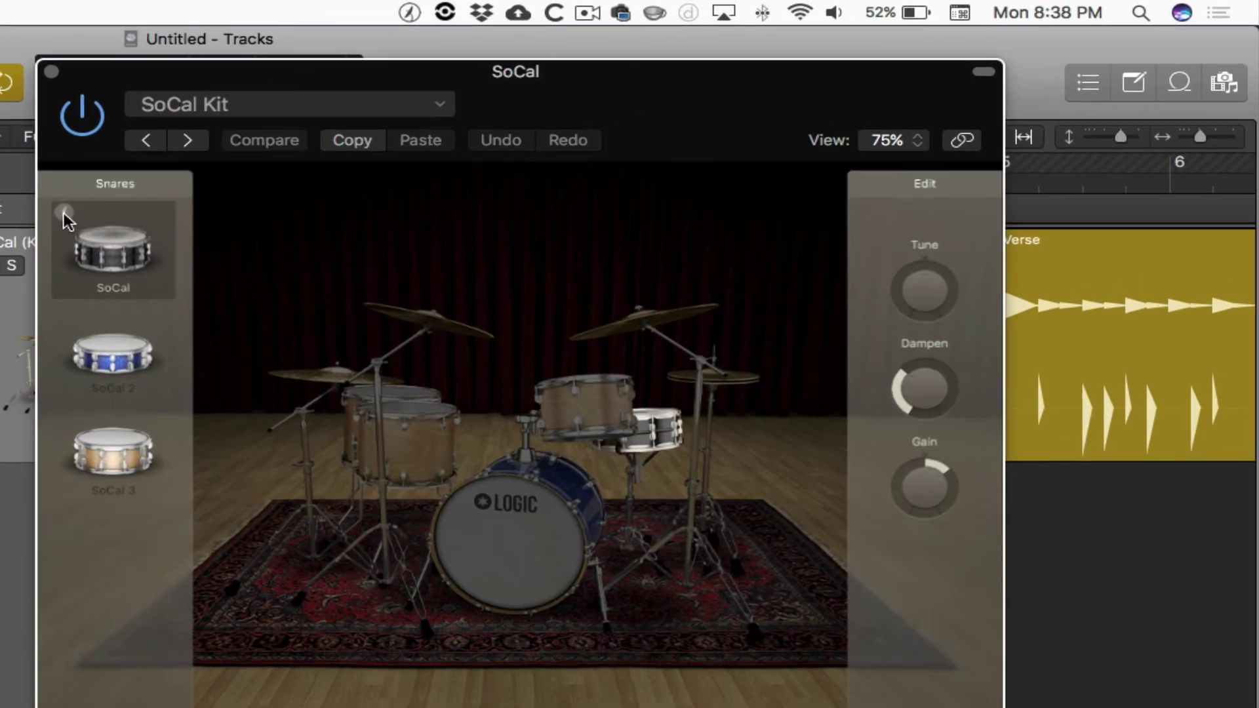
left_click(549, 126)
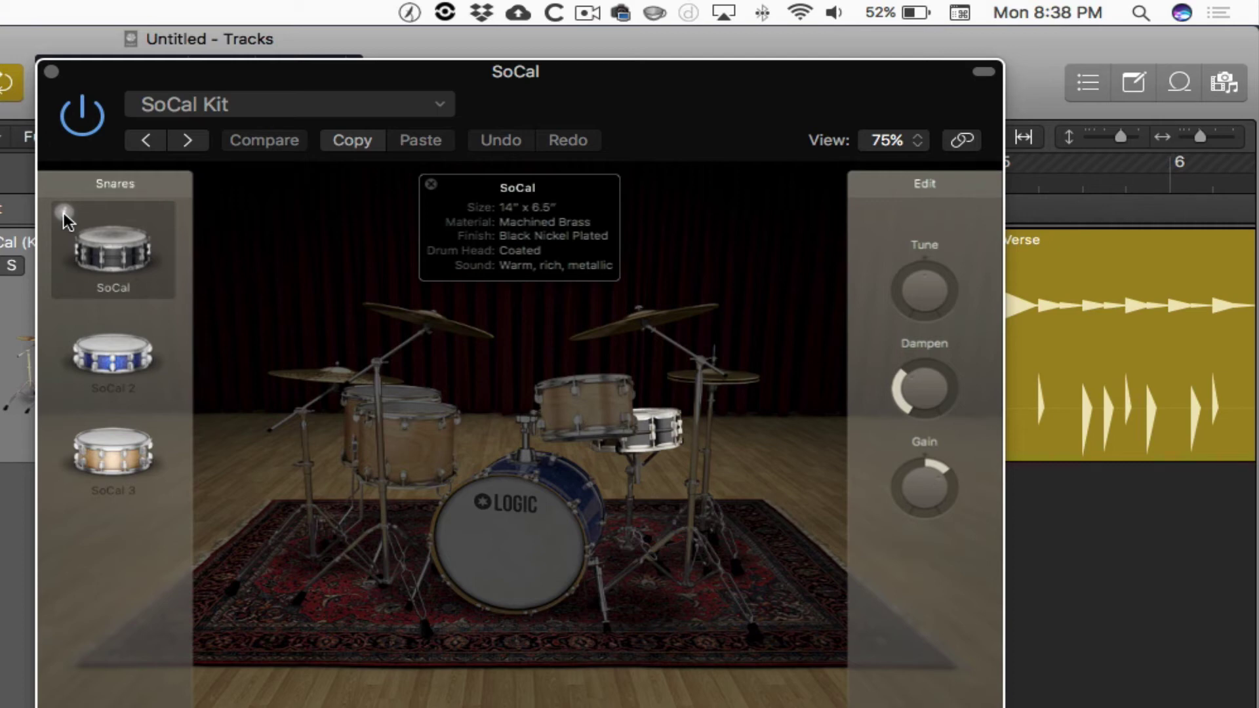
left_click(124, 364)
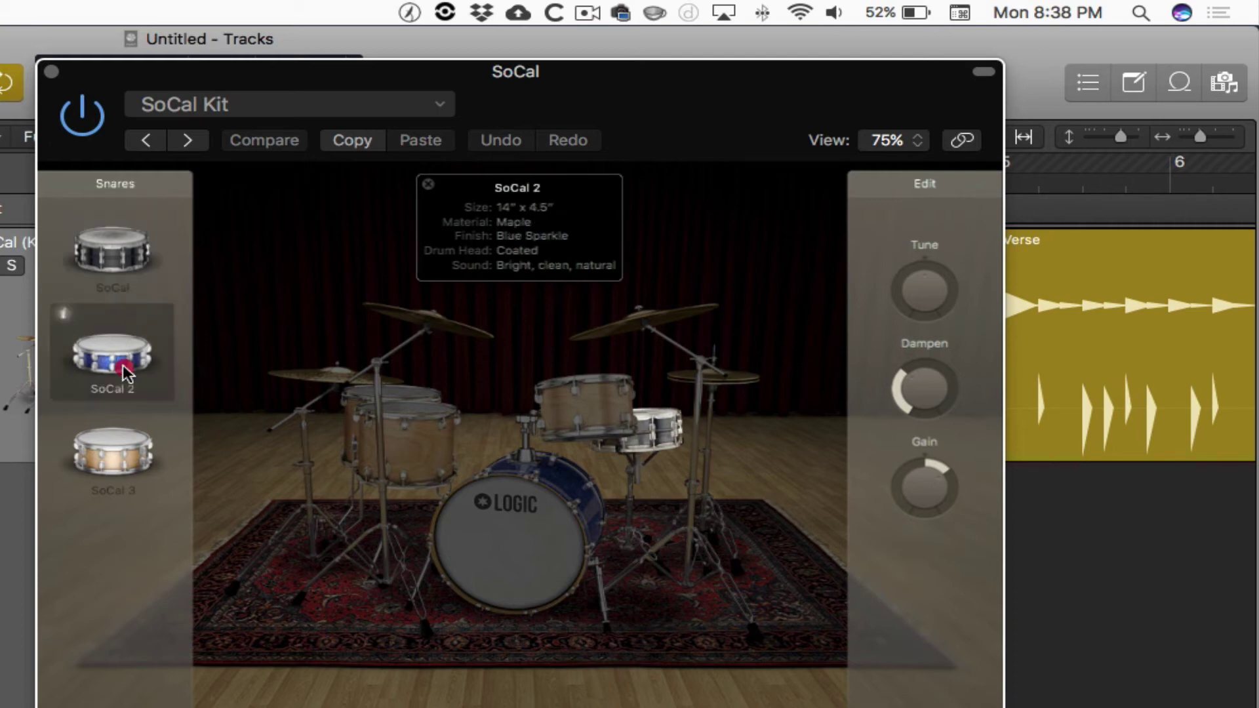
left_click(125, 449)
left_click(92, 353)
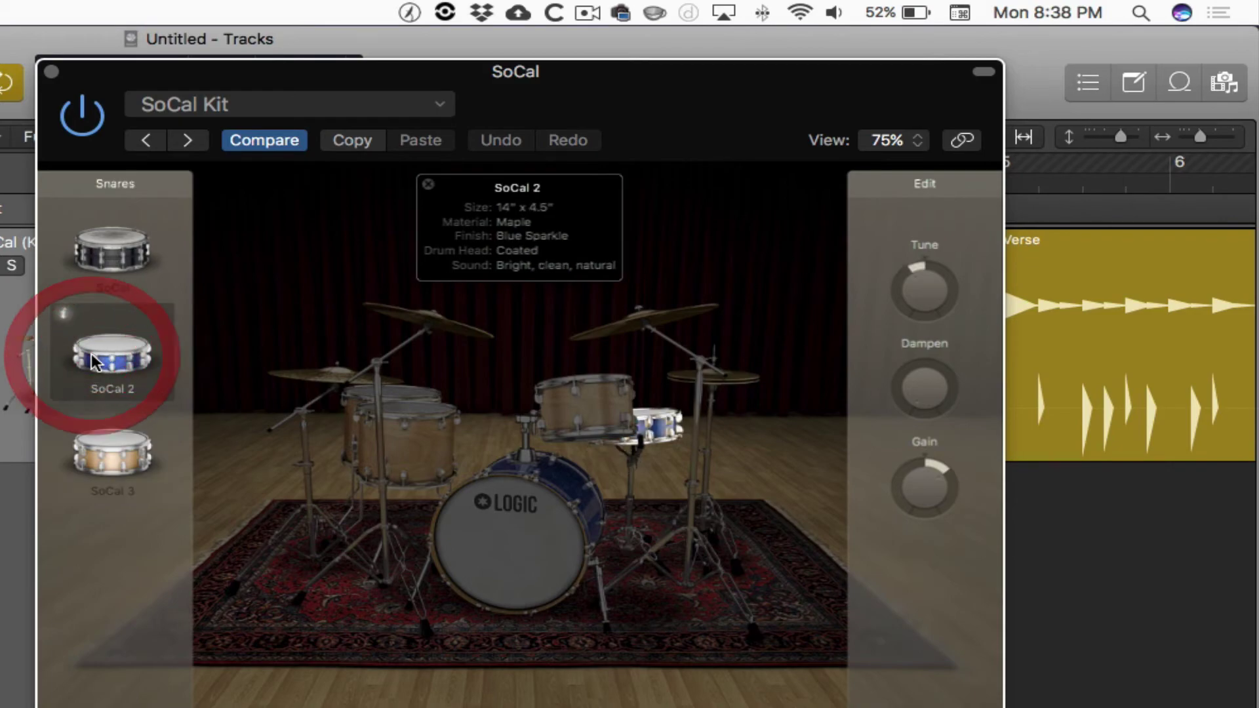
left_click(92, 259)
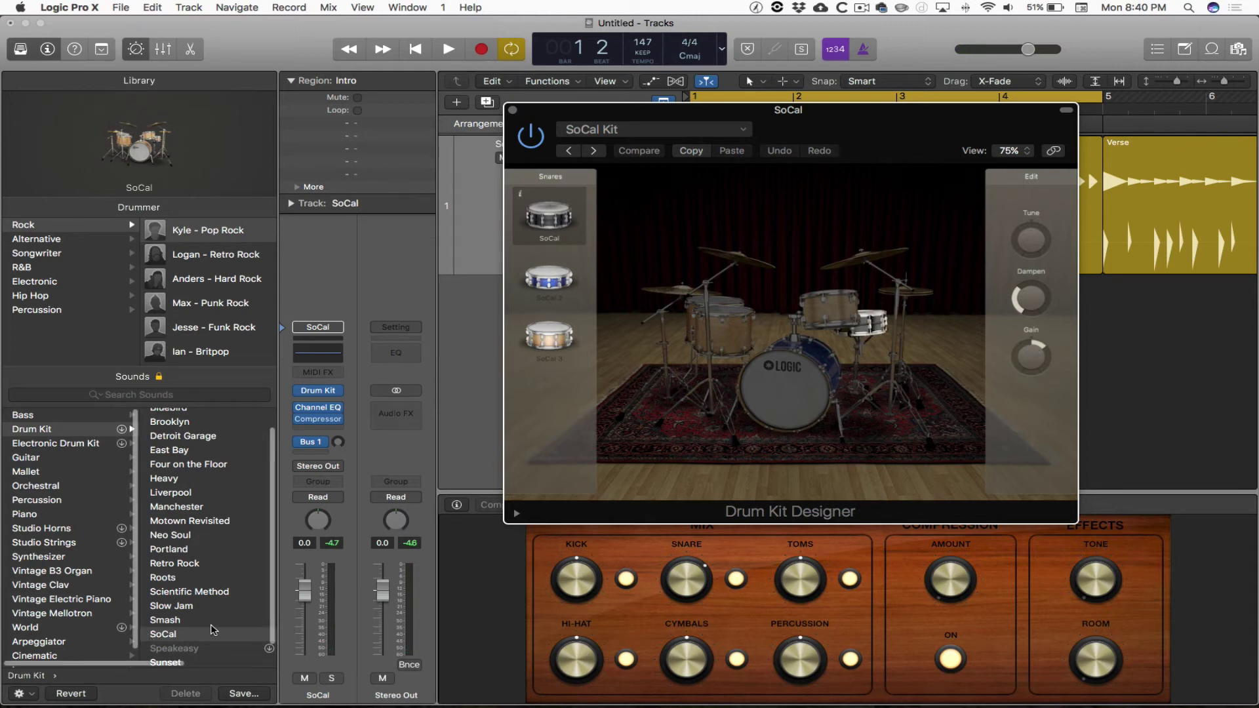
Step: Load the SoCal+ kit from the Producer Kits onto the drummer track
scroll(212, 630, "down", 1)
scroll(213, 630, "down", 1)
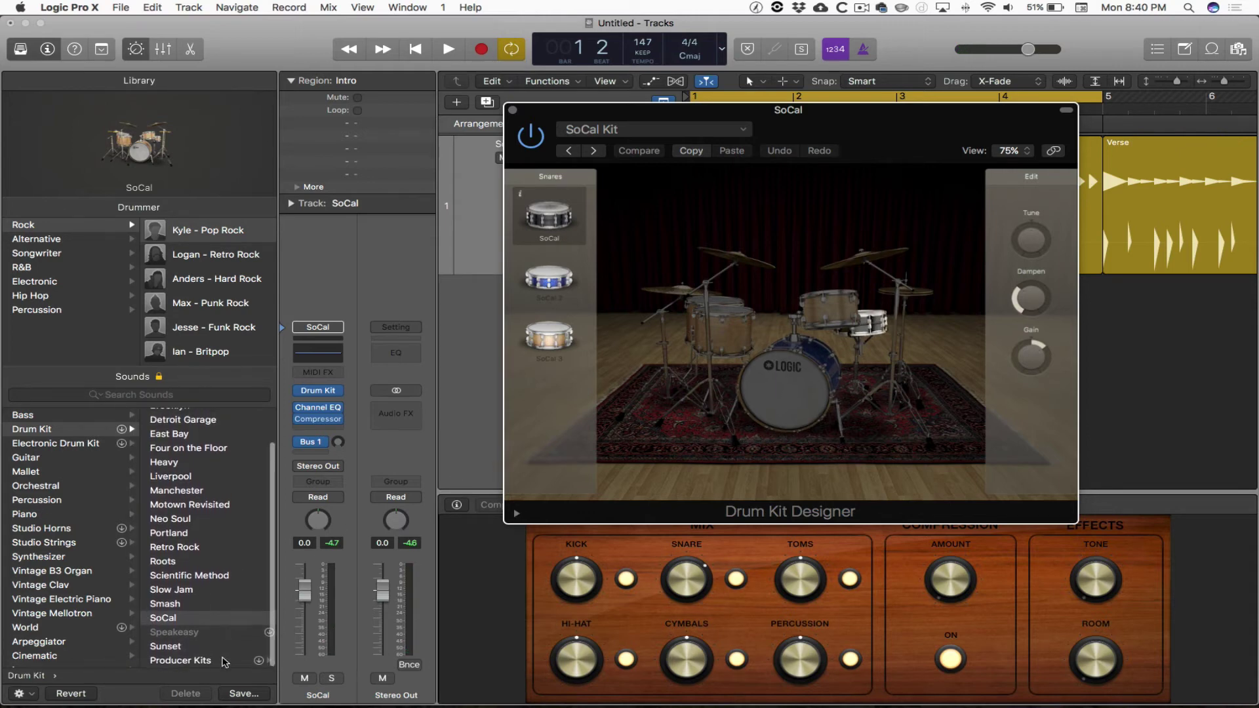
left_click(223, 661)
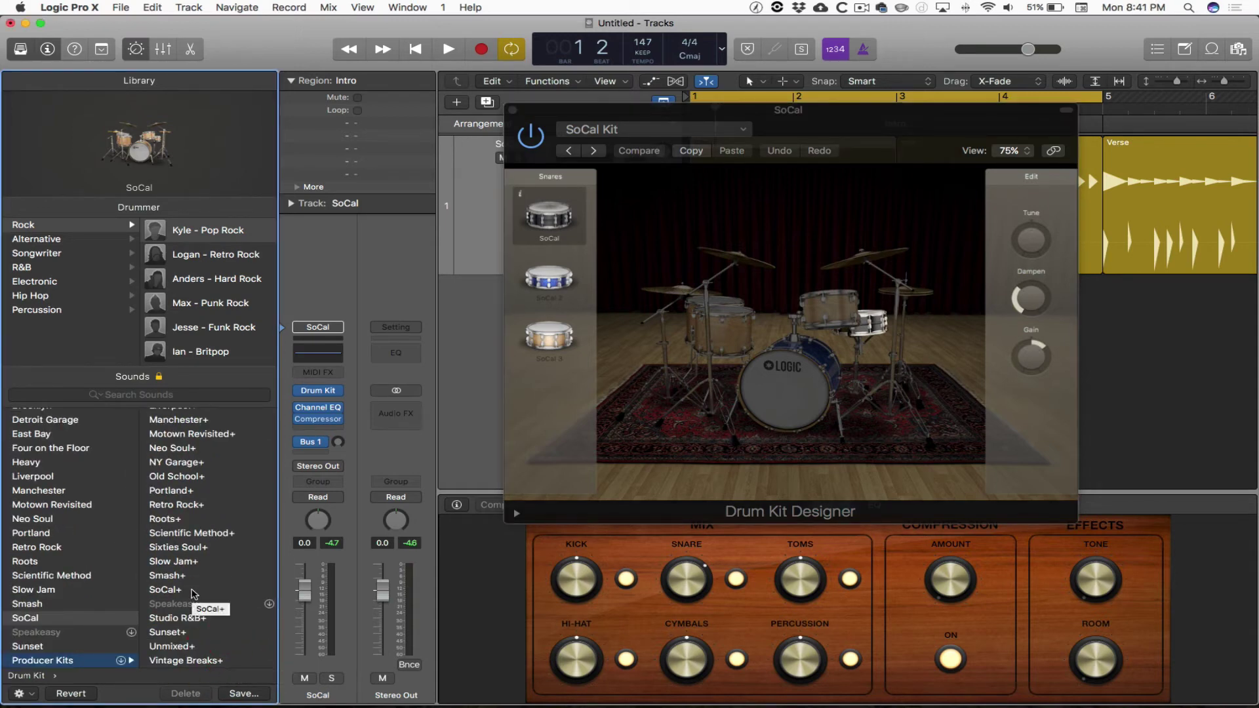
left_click(165, 589)
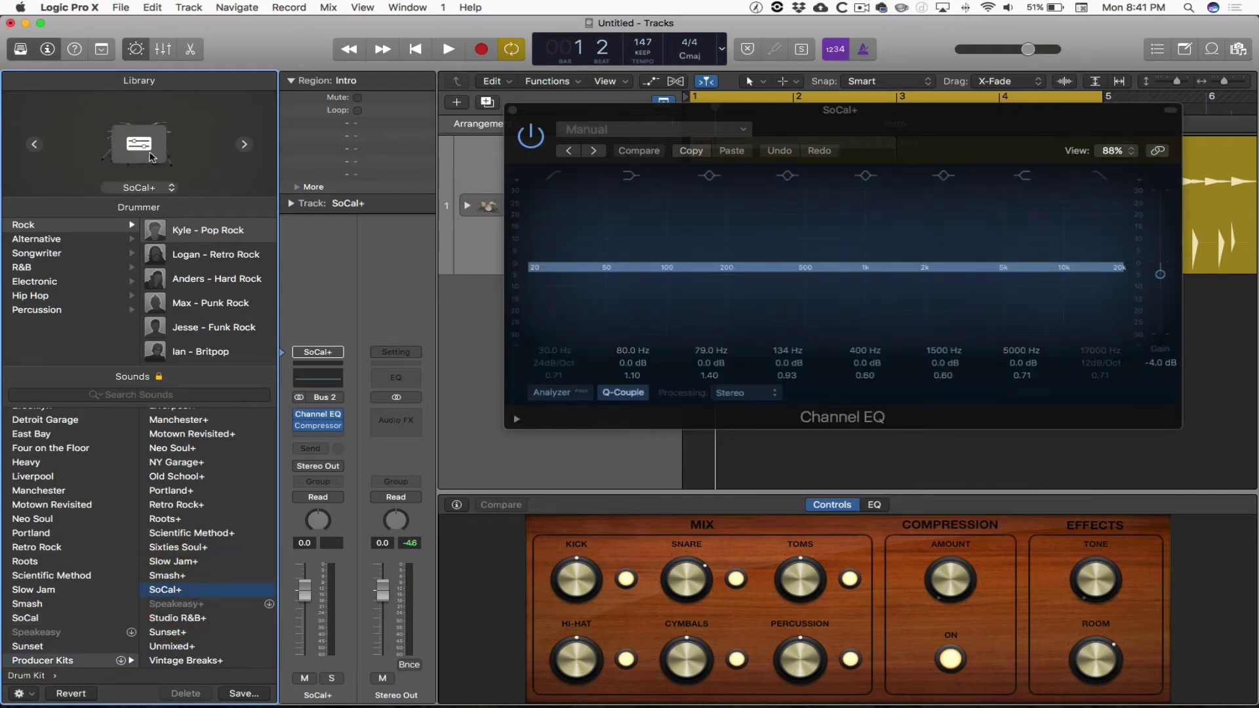
Step: In the Drum Kit Designer, replace the snare with the Black Brass snare
left_click(148, 151)
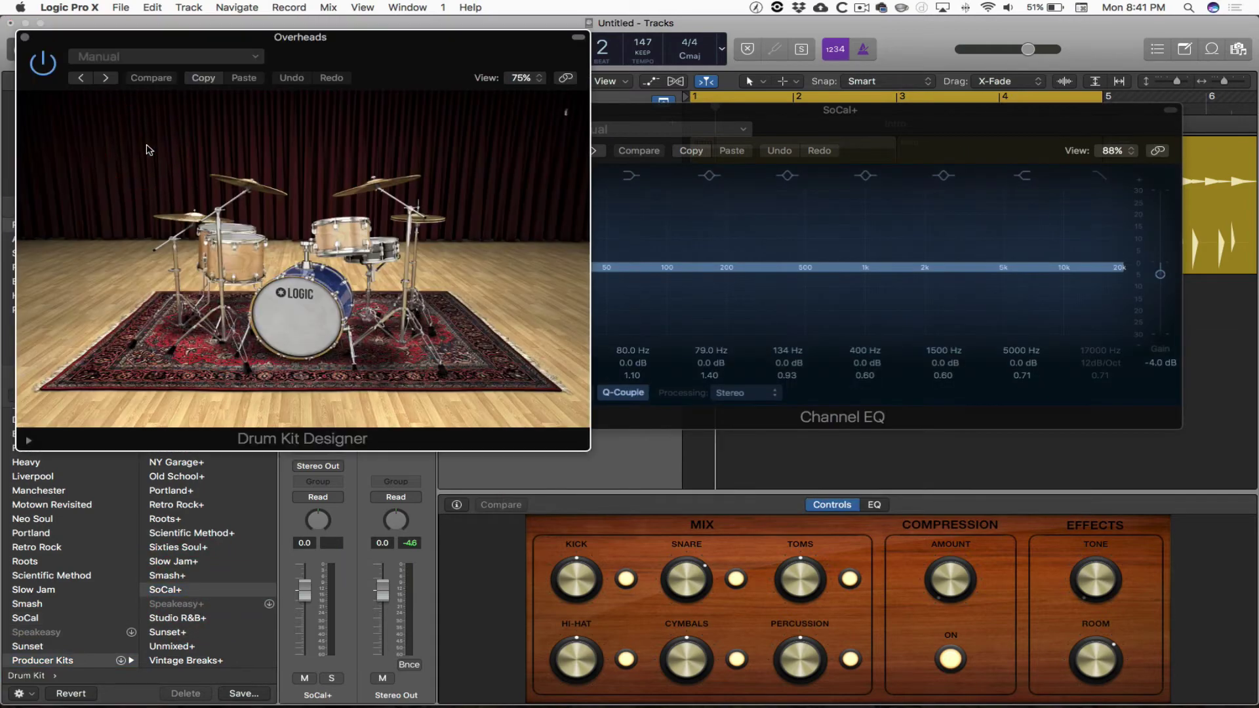
left_click(384, 251)
left_click_drag(358, 45, 863, 98)
scroll(581, 271, "down", 5)
scroll(581, 271, "down", 5)
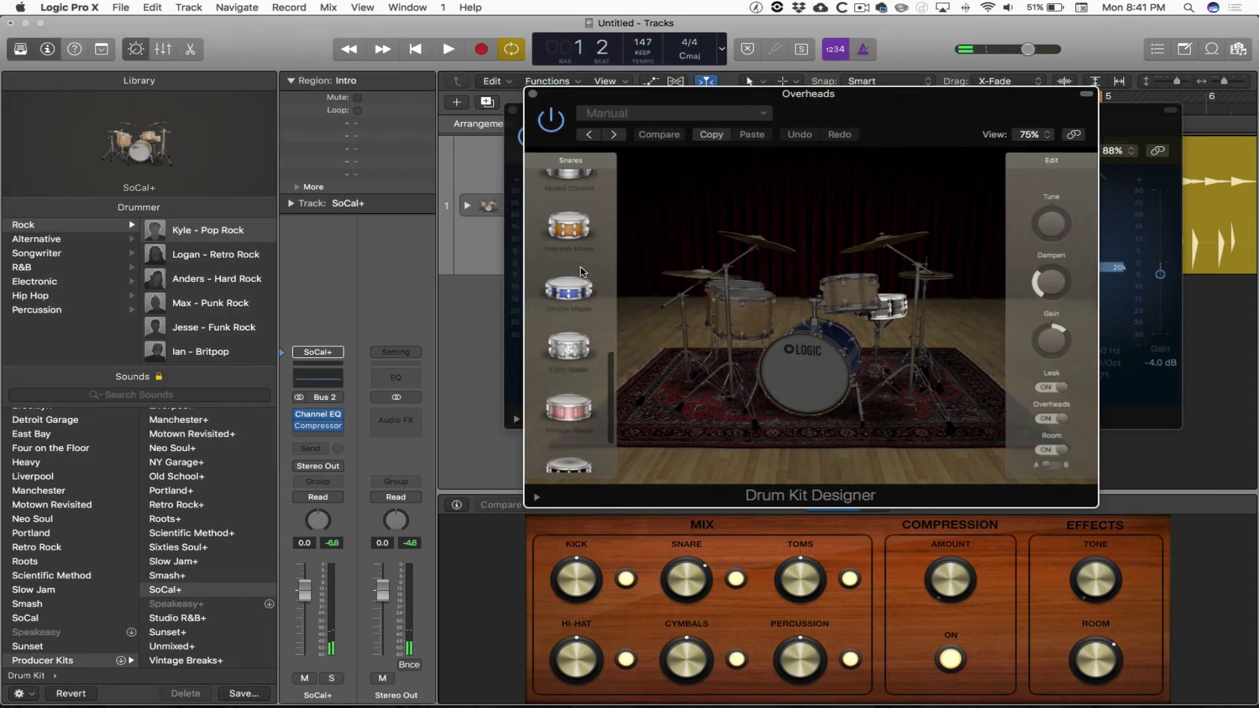
left_click(581, 271)
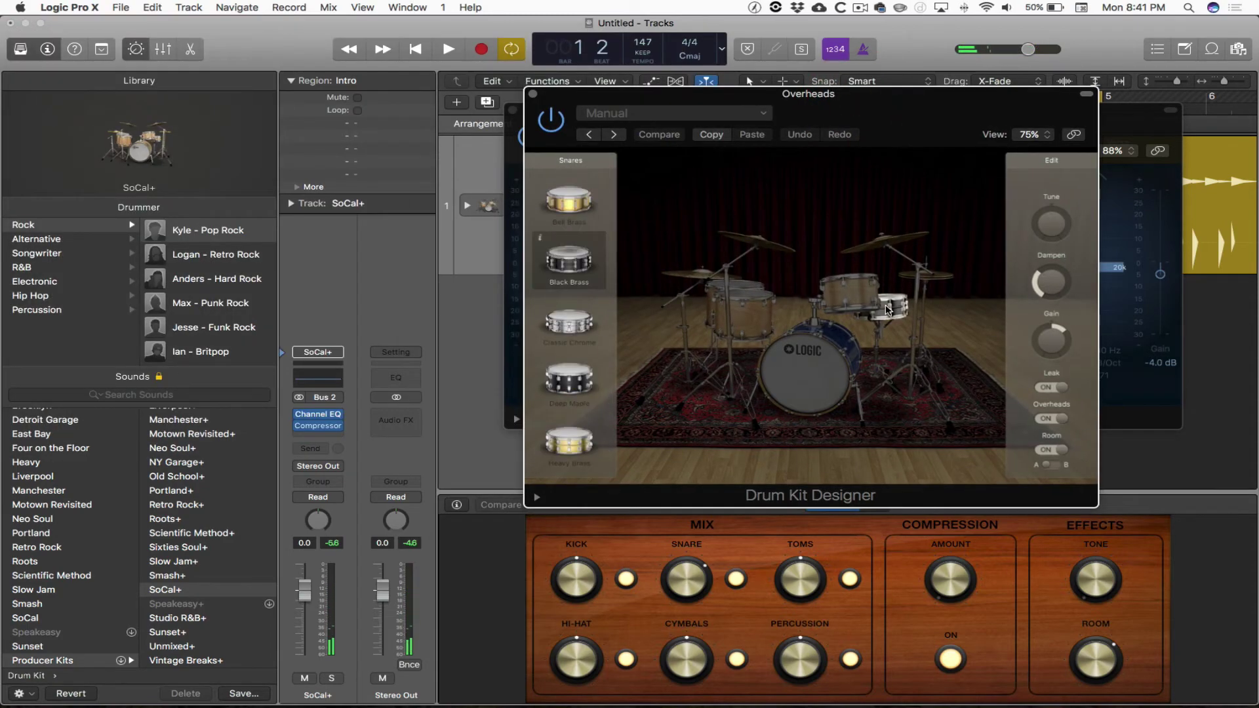
Step: Audition the Studio Felt kick, push dampening to 100%, settle at 83%, then select the toms
left_click(814, 370)
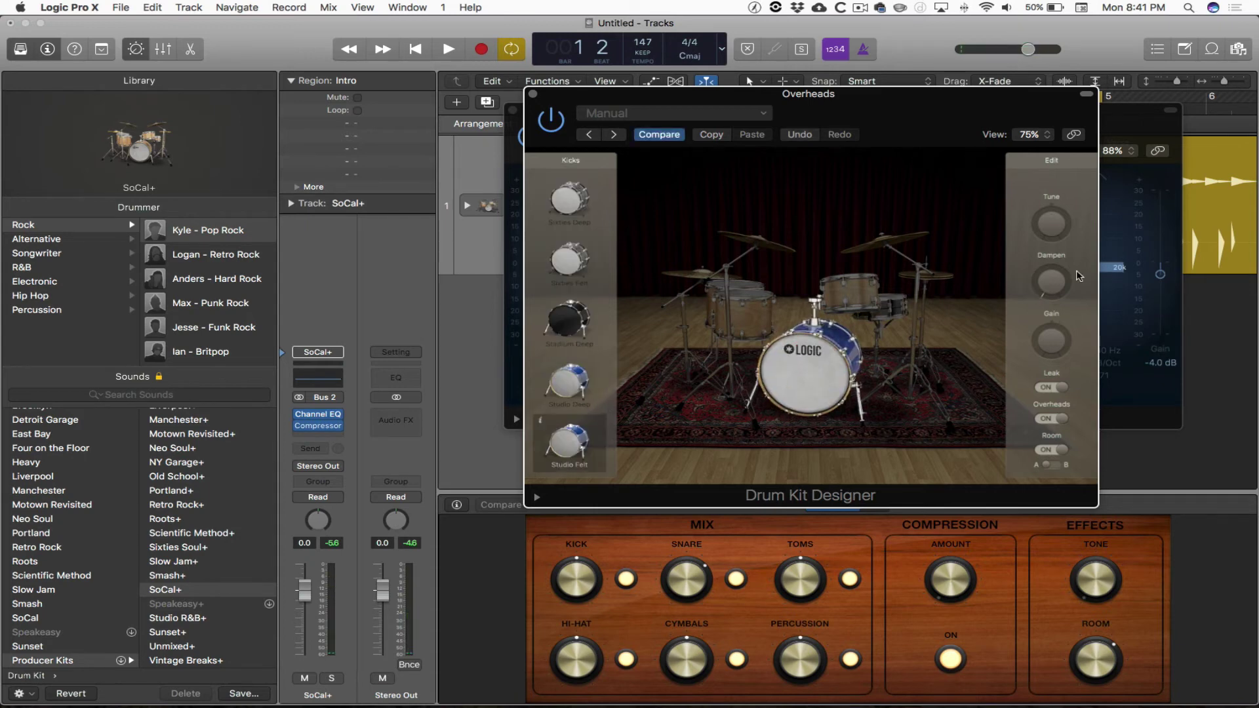
left_click_drag(1047, 293, 1043, 247)
left_click(821, 390)
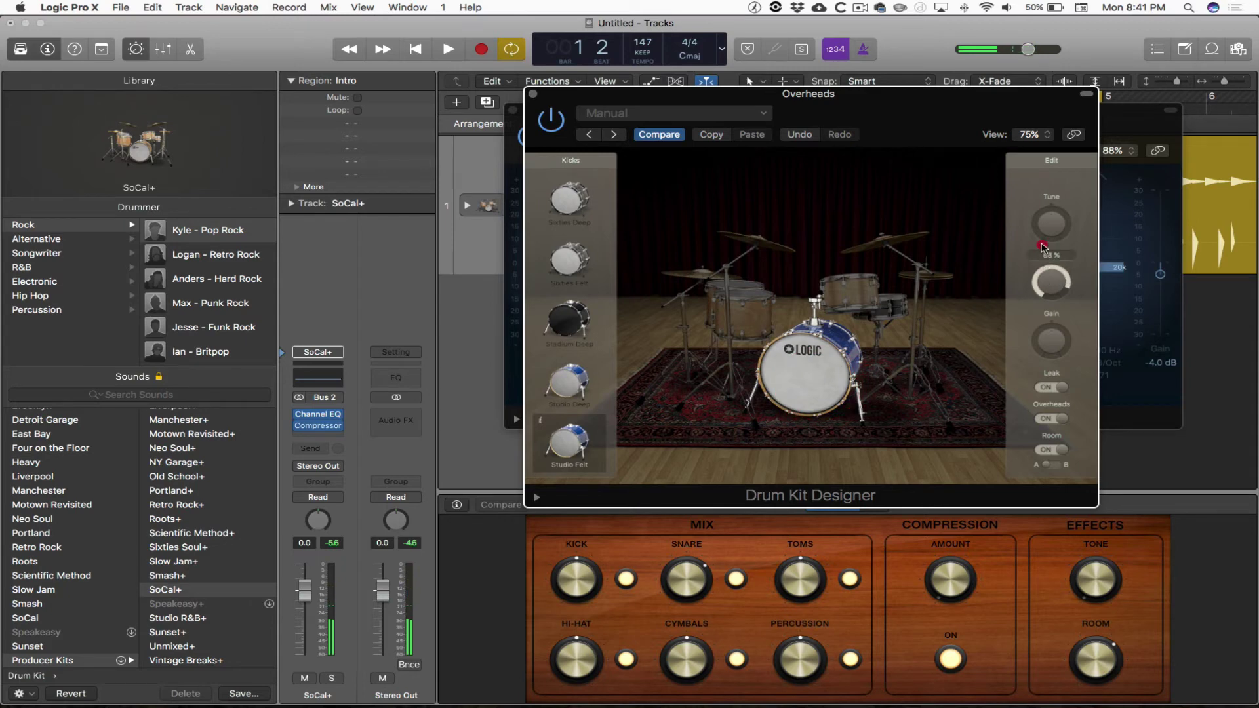
left_click(809, 362)
left_click_drag(1045, 292, 1045, 273)
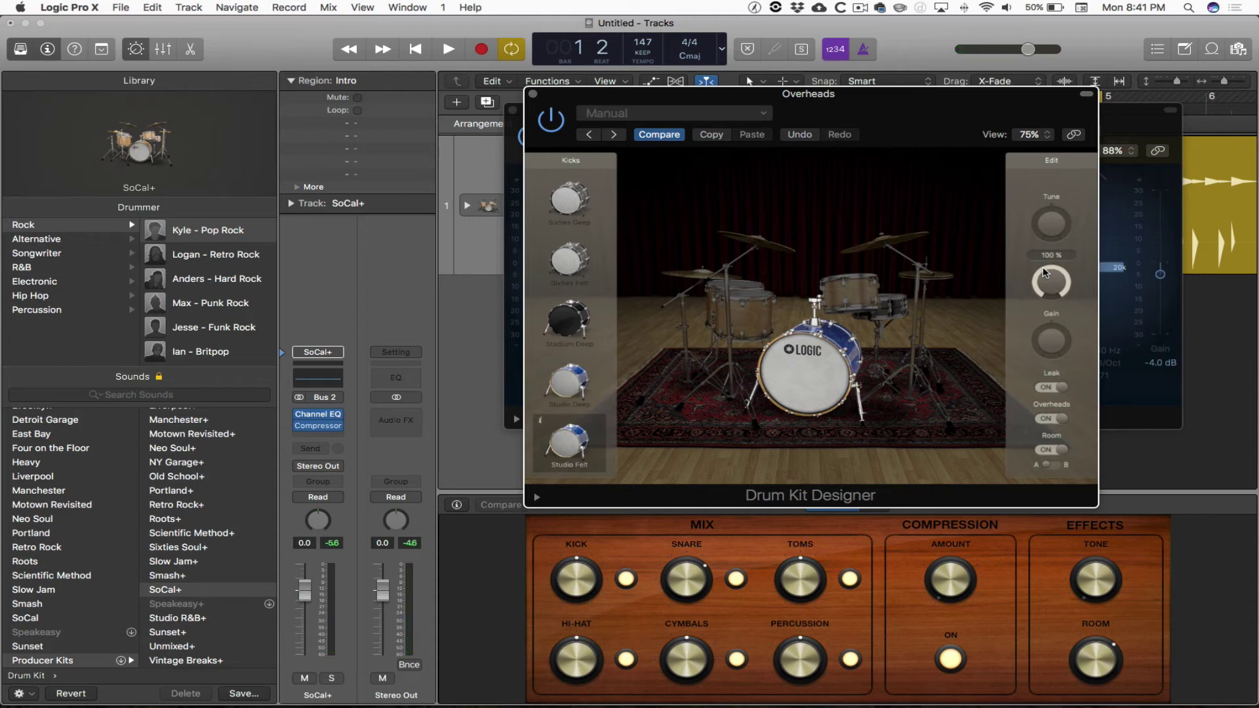
left_click_drag(1045, 272, 1052, 295)
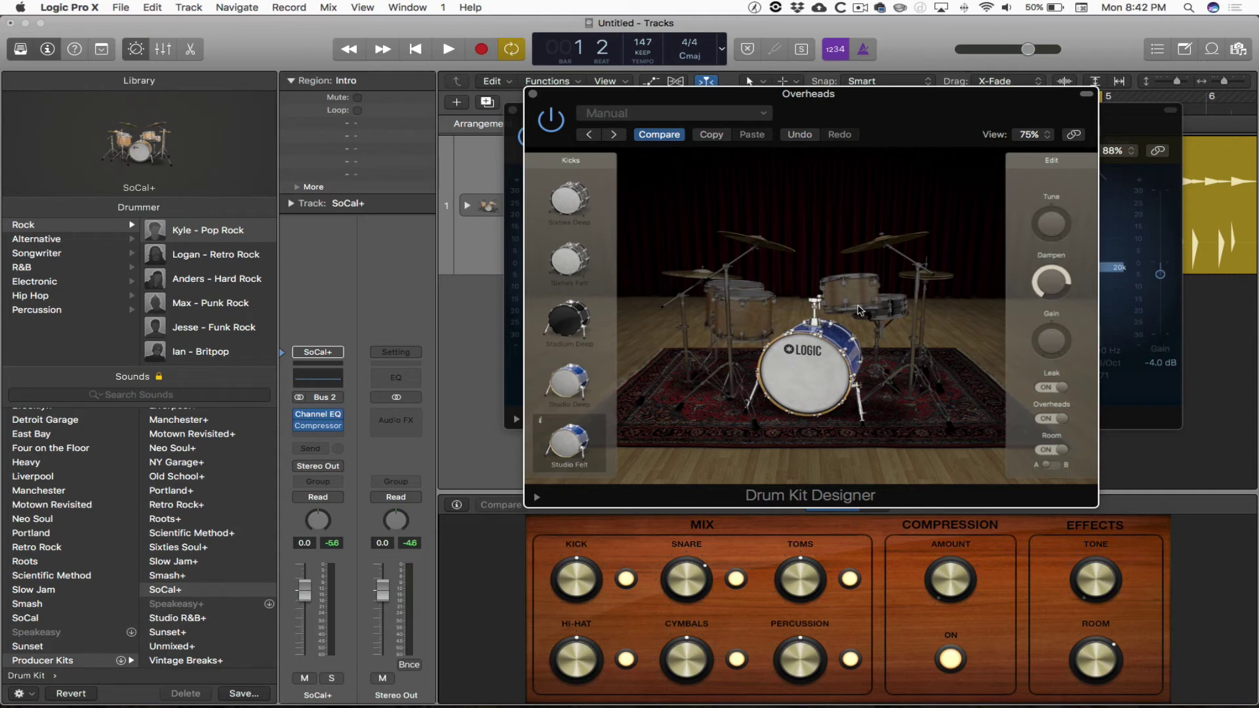
left_click(861, 299)
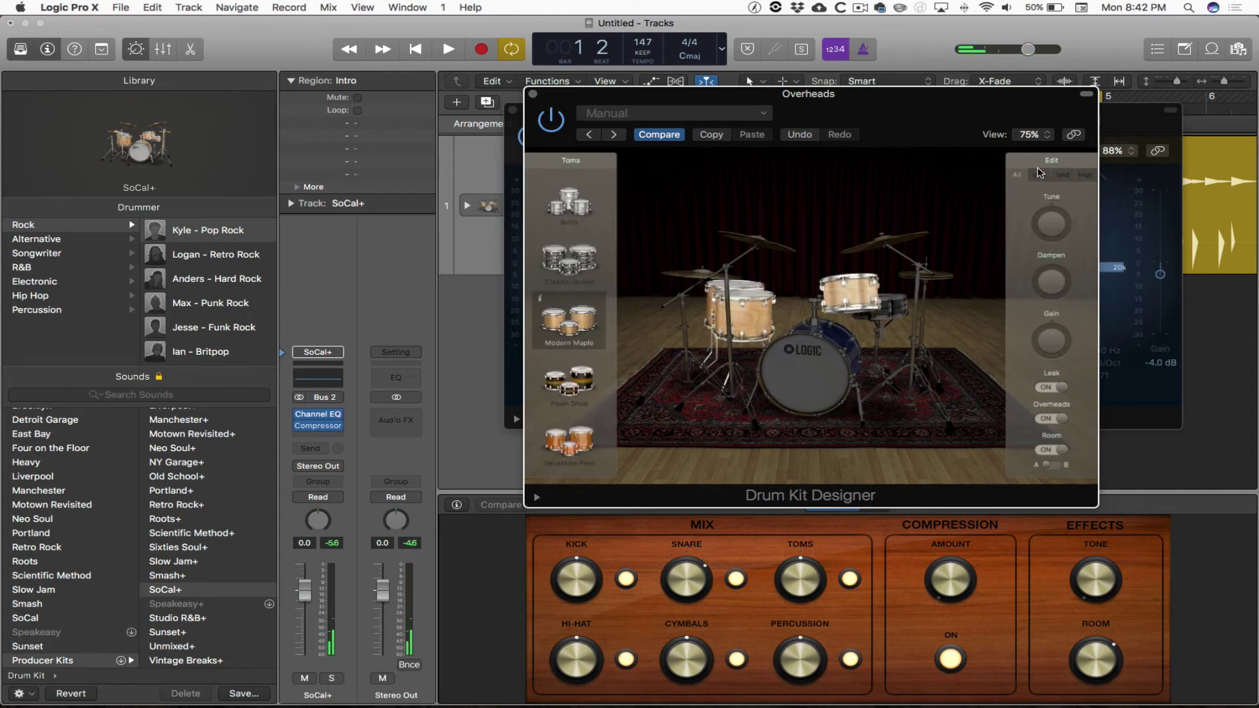
Step: Switch the tom selector from Mid to High so only the high tom is edited
left_click(1063, 175)
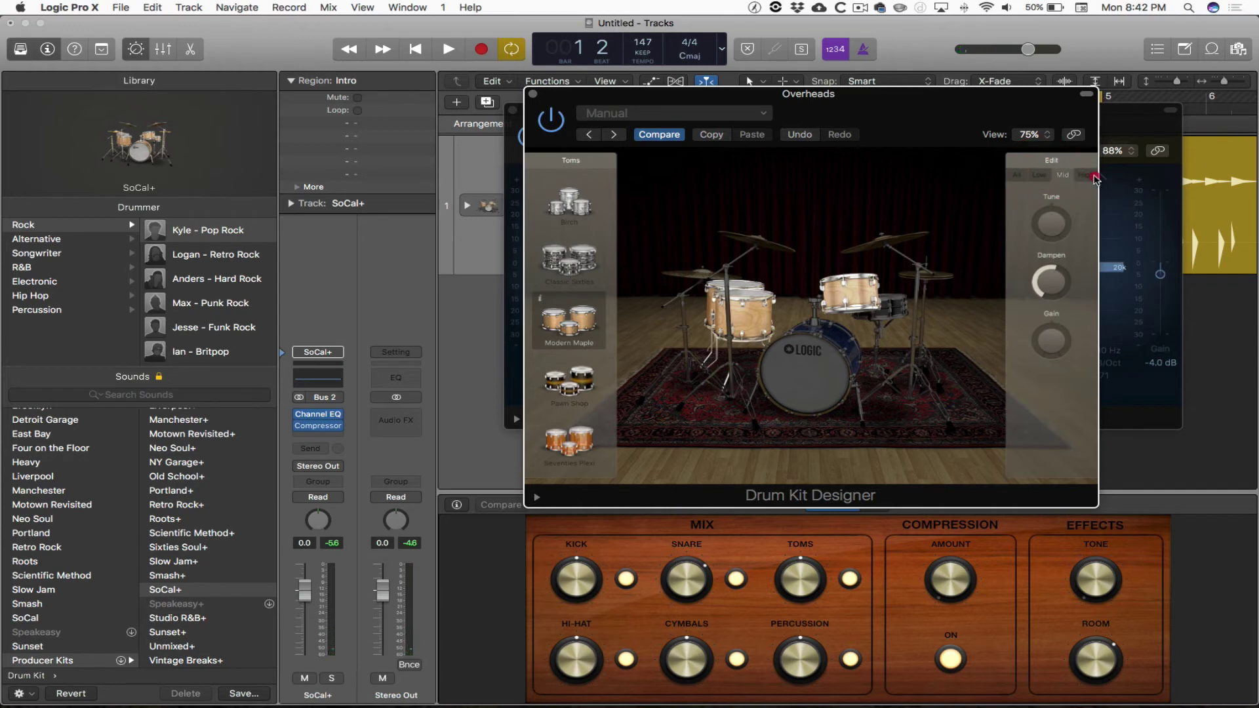
left_click(1090, 176)
Step: Close the Drum Kit Designer to show the Drummer Editor and select the Intro region
left_click(191, 50)
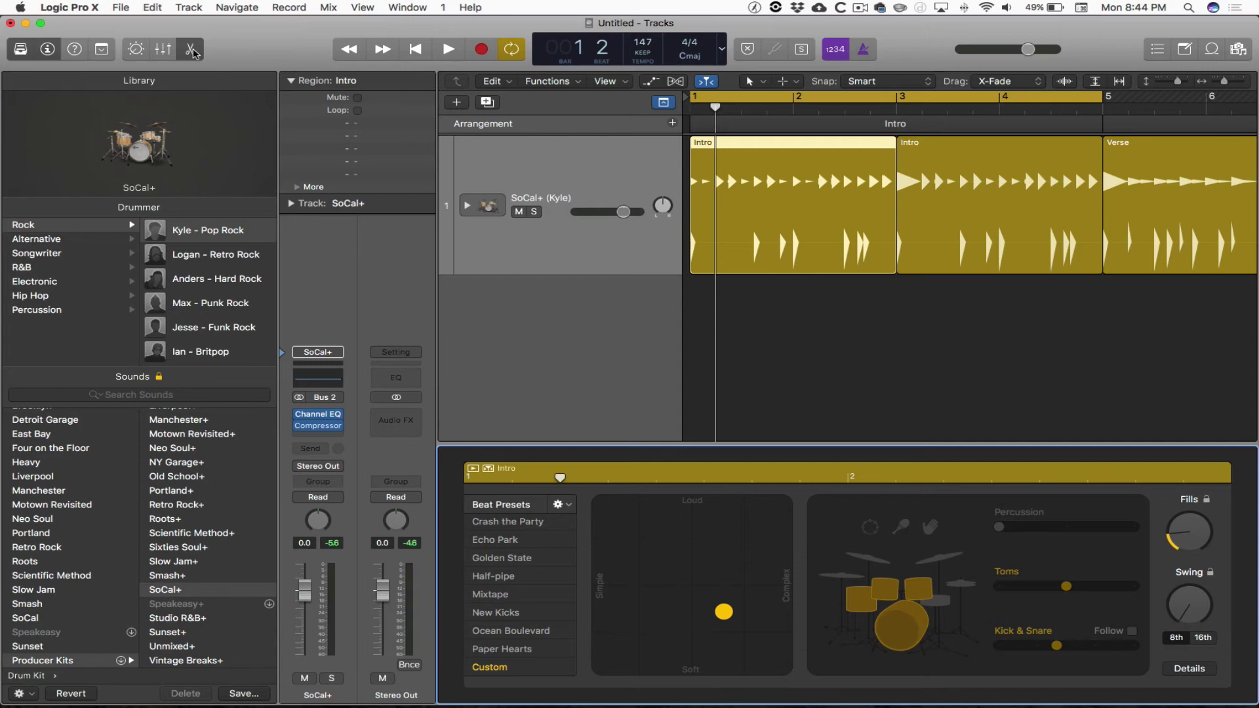
left_click(757, 158)
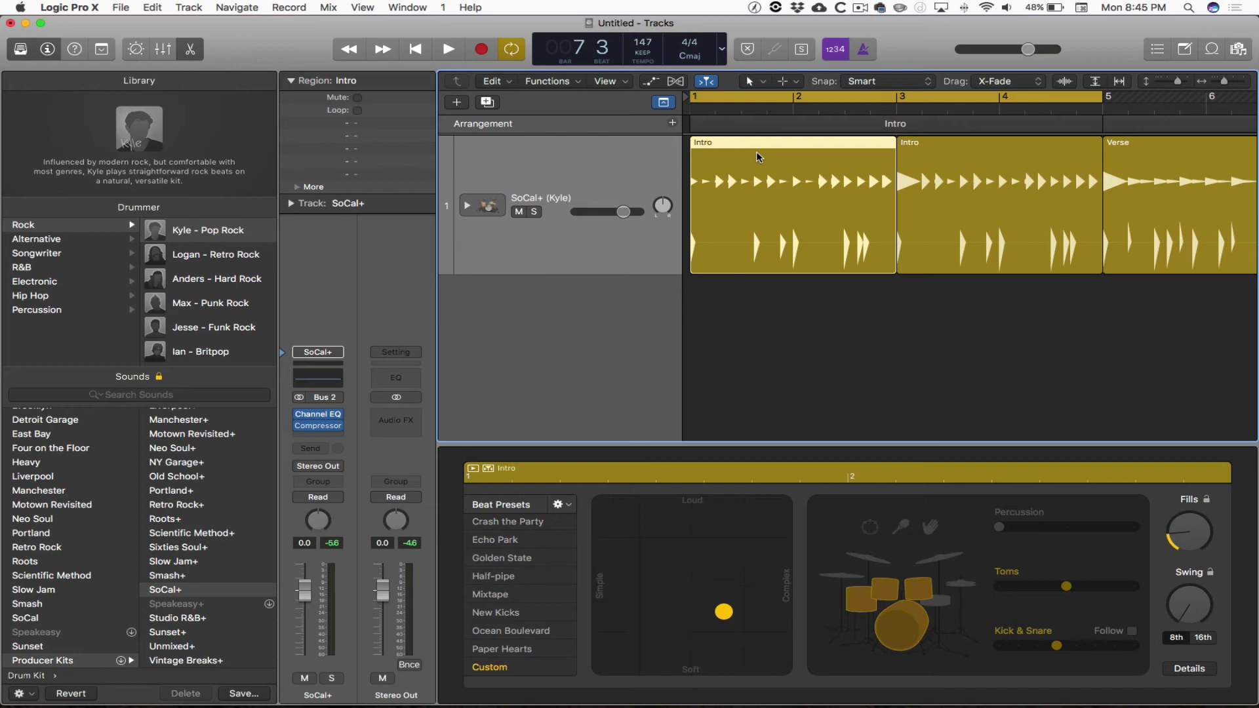
Step: Disable Keep drum kit when changing drummers, then change to Hip Hop's Maurice – Boom Bap
left_click(564, 505)
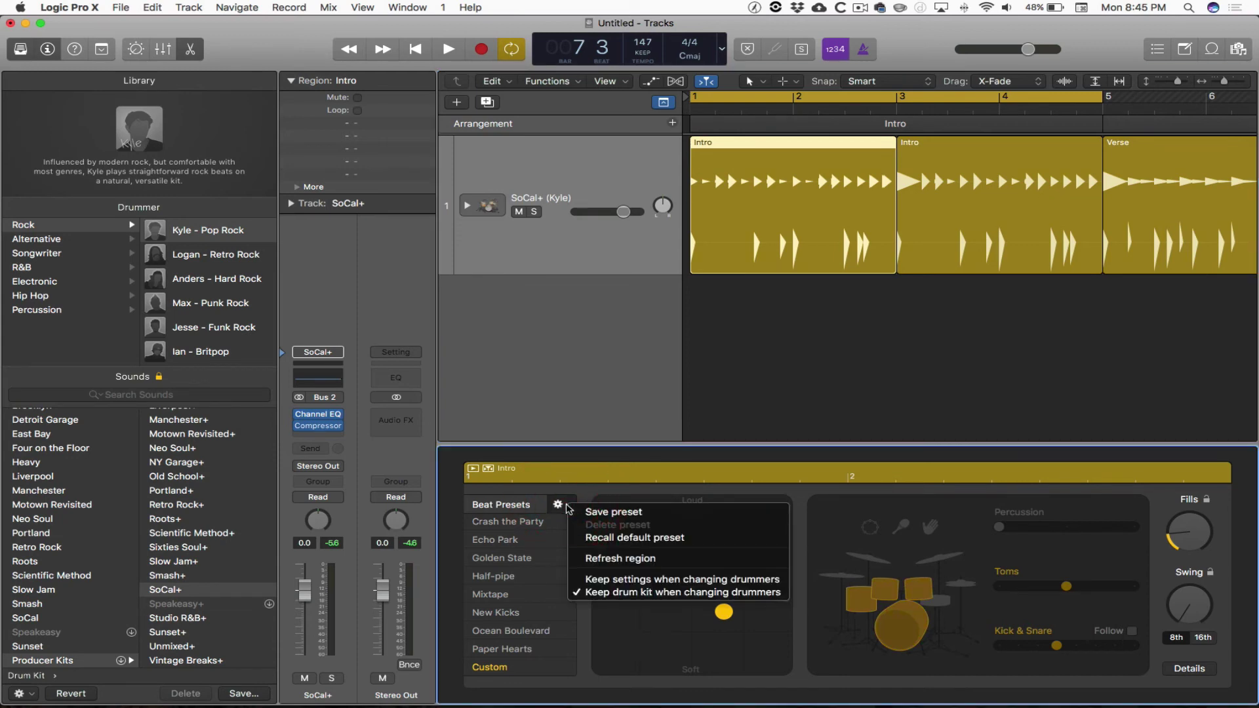
left_click(626, 592)
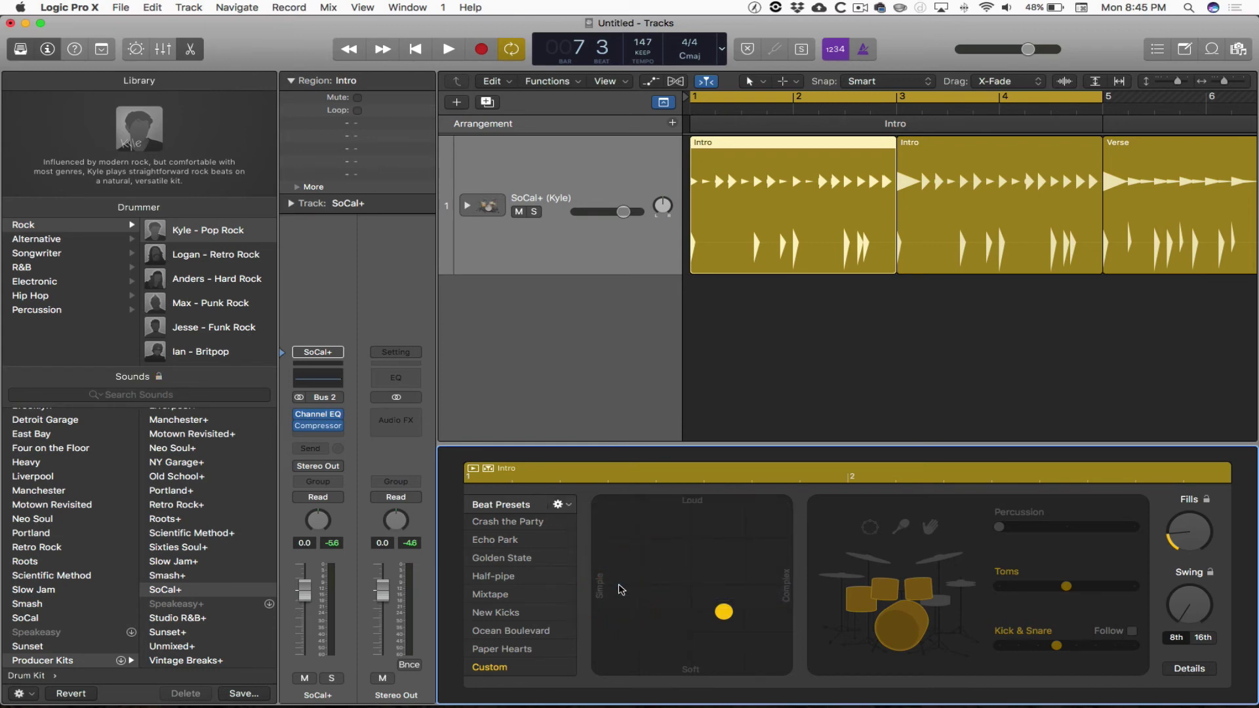
left_click(62, 297)
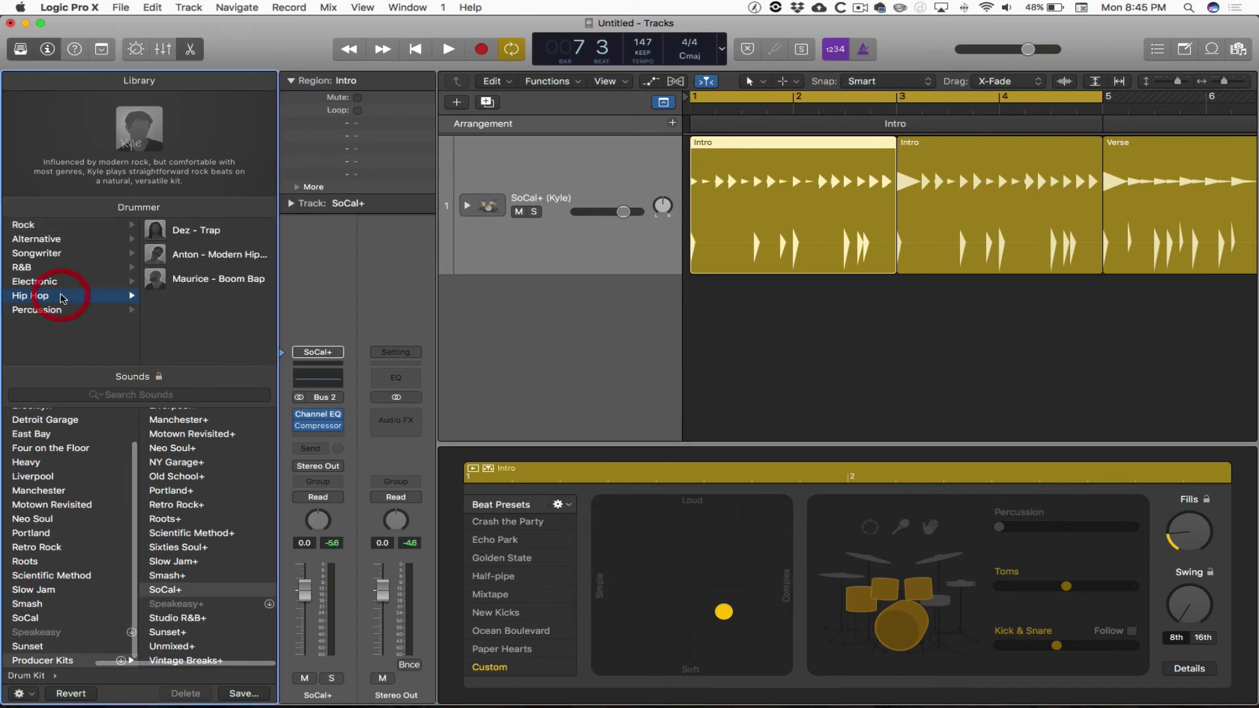
left_click(222, 281)
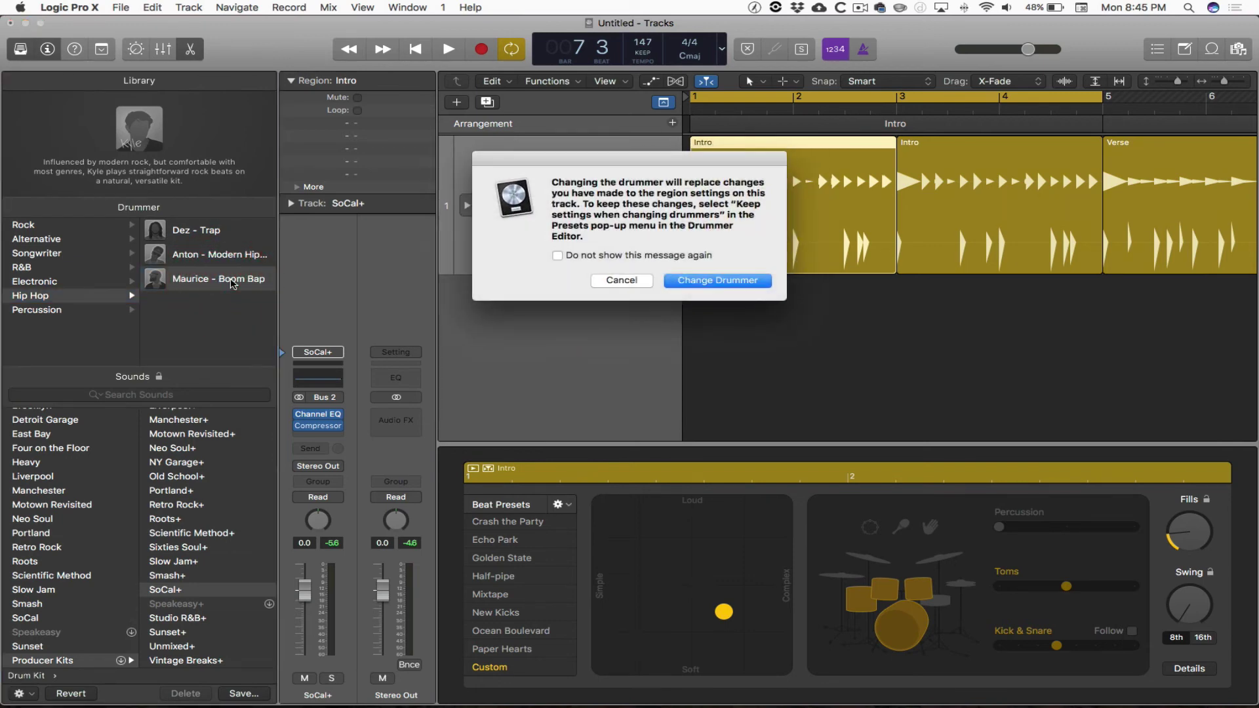
left_click(687, 284)
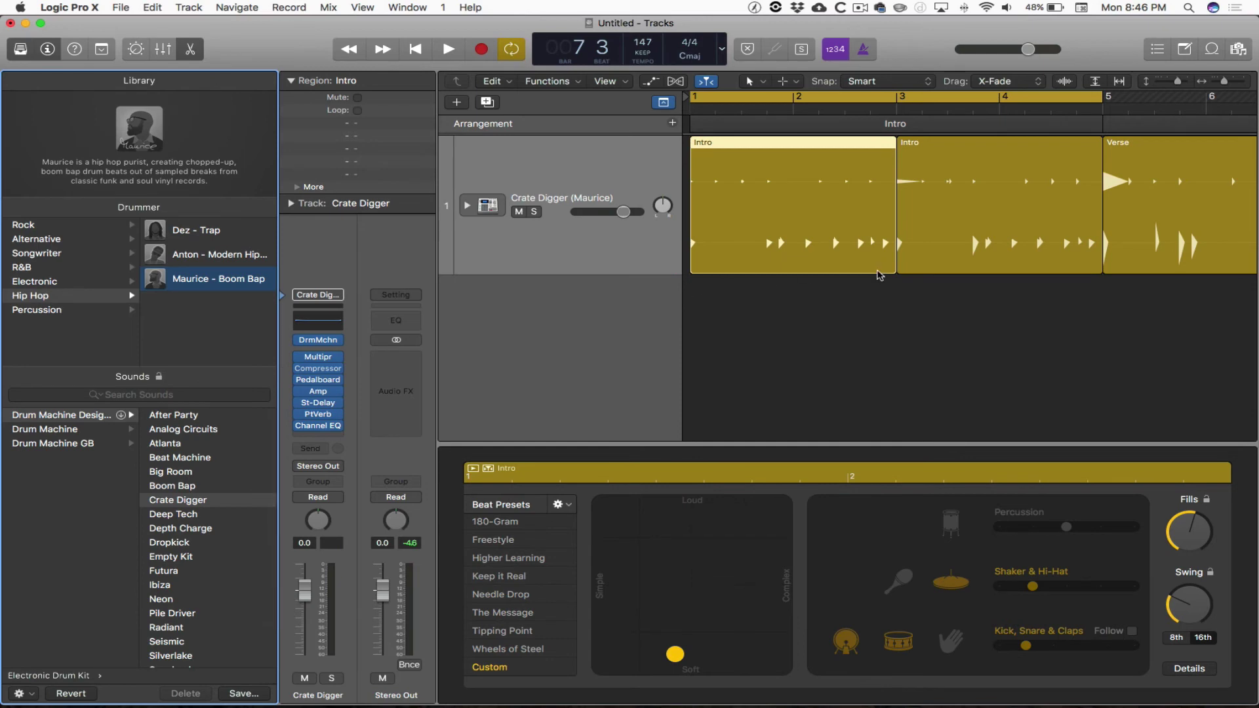
scroll(879, 209, "right", 10)
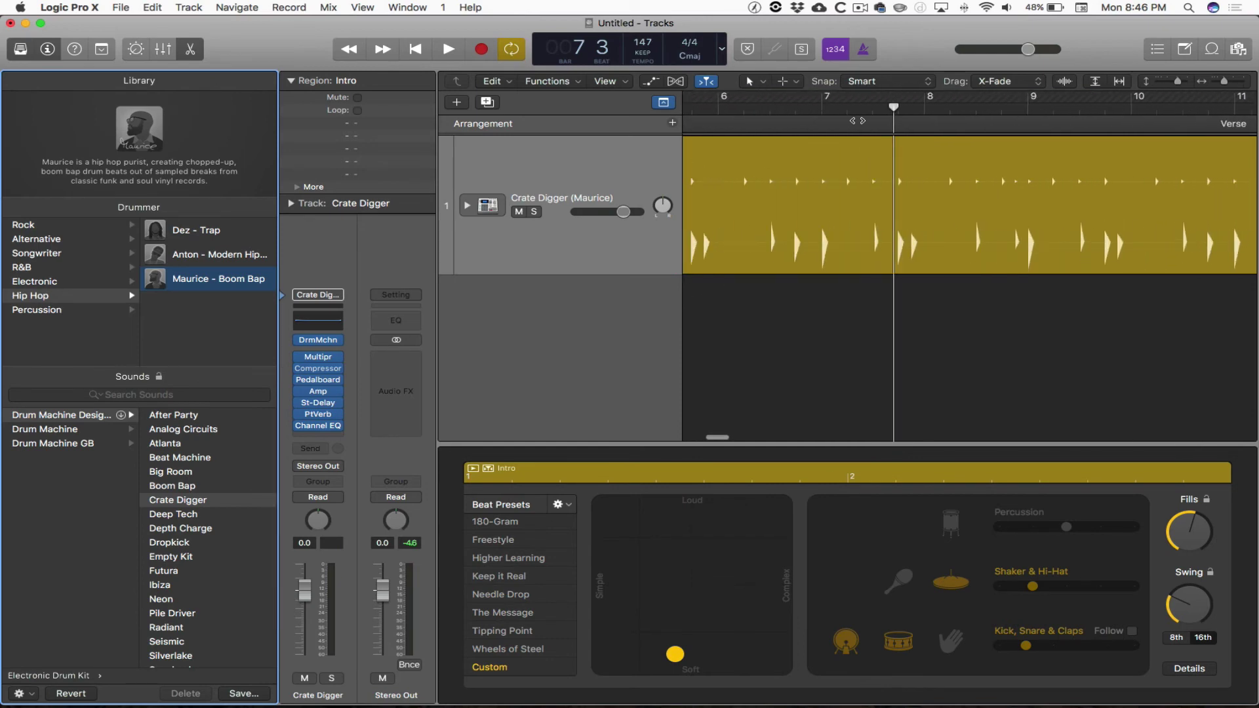
Step: Play back the new drummer, then select the Verse region and show its Details
left_click(857, 121)
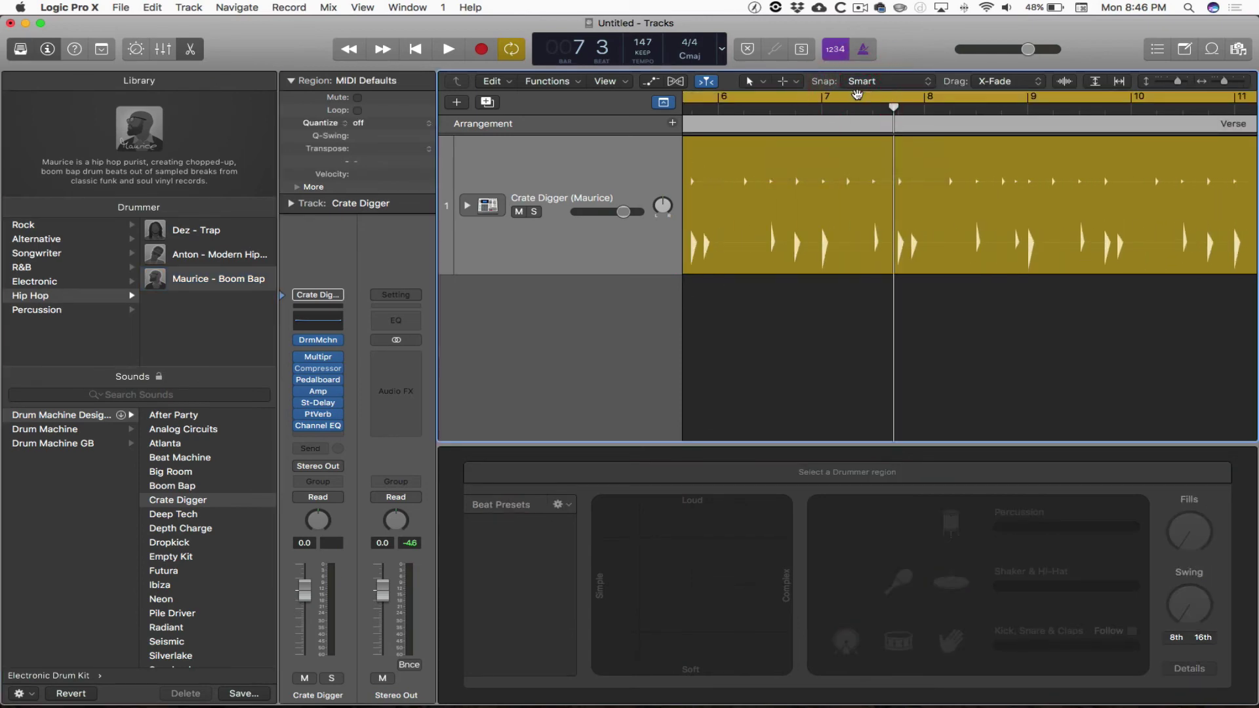
key("space")
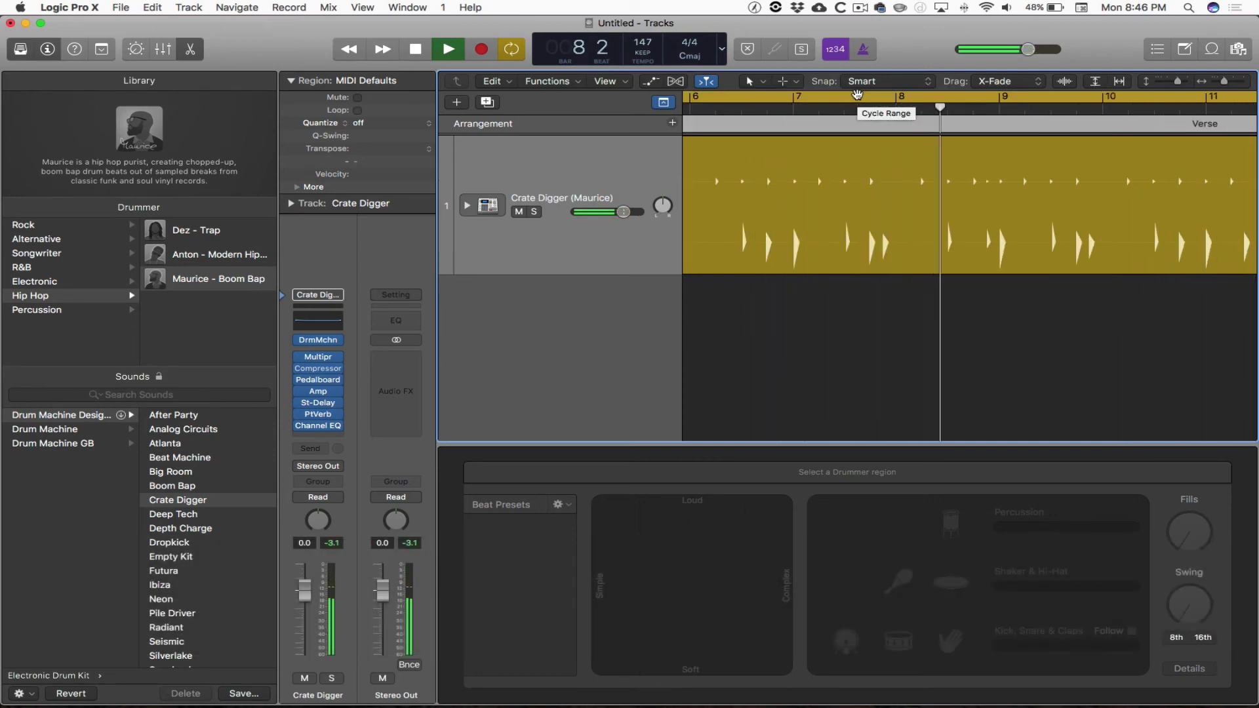
key("space")
left_click(810, 256)
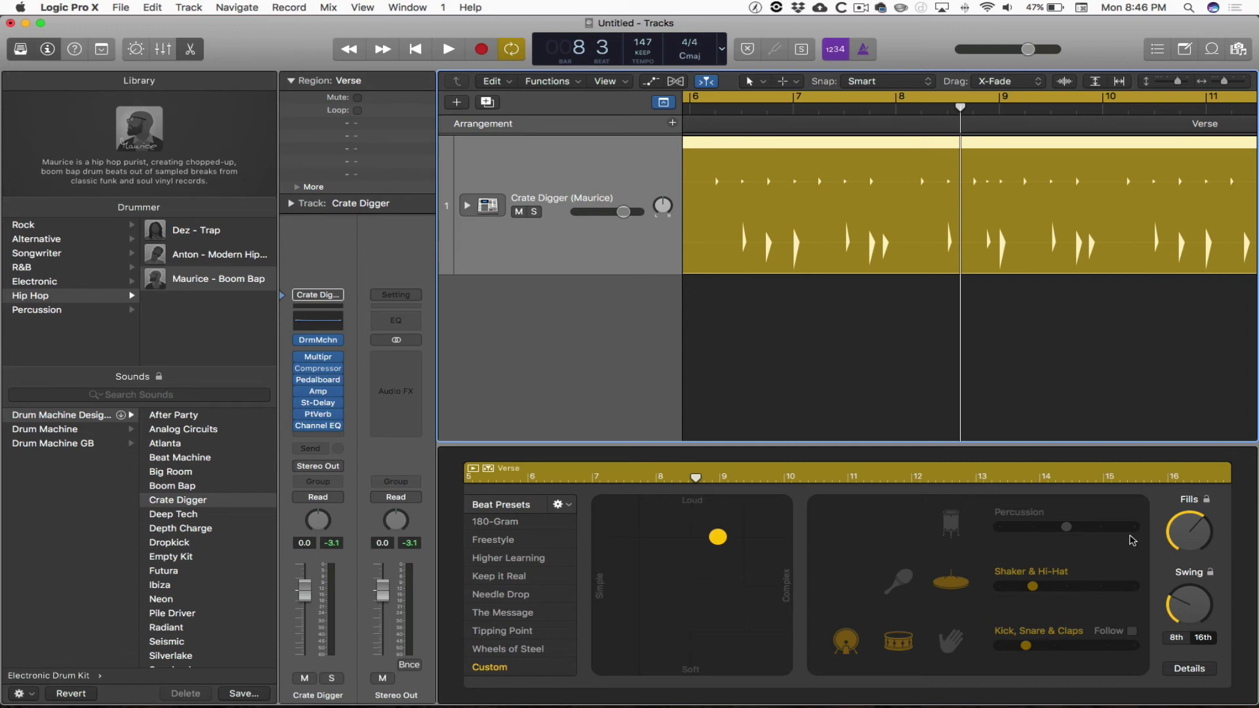
left_click(1189, 669)
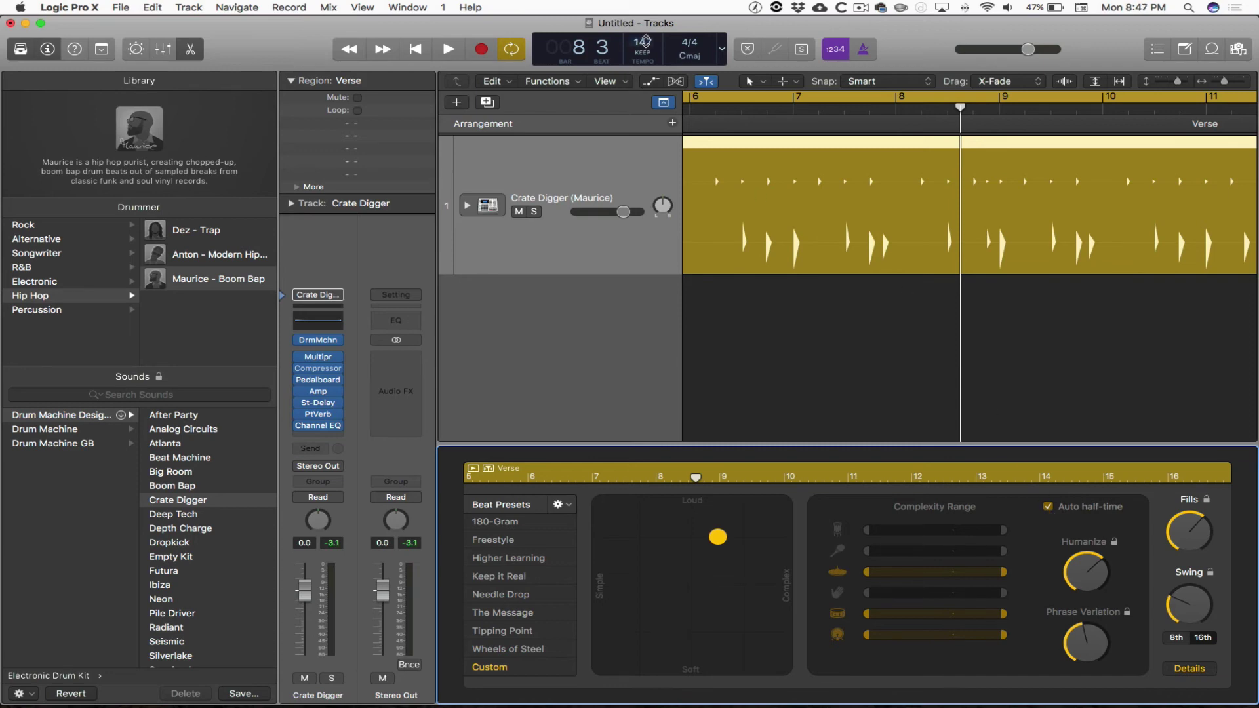
Step: Set the project tempo to 87 BPM, play the Verse, and zoom to fit it
left_click_drag(643, 45, 642, 50)
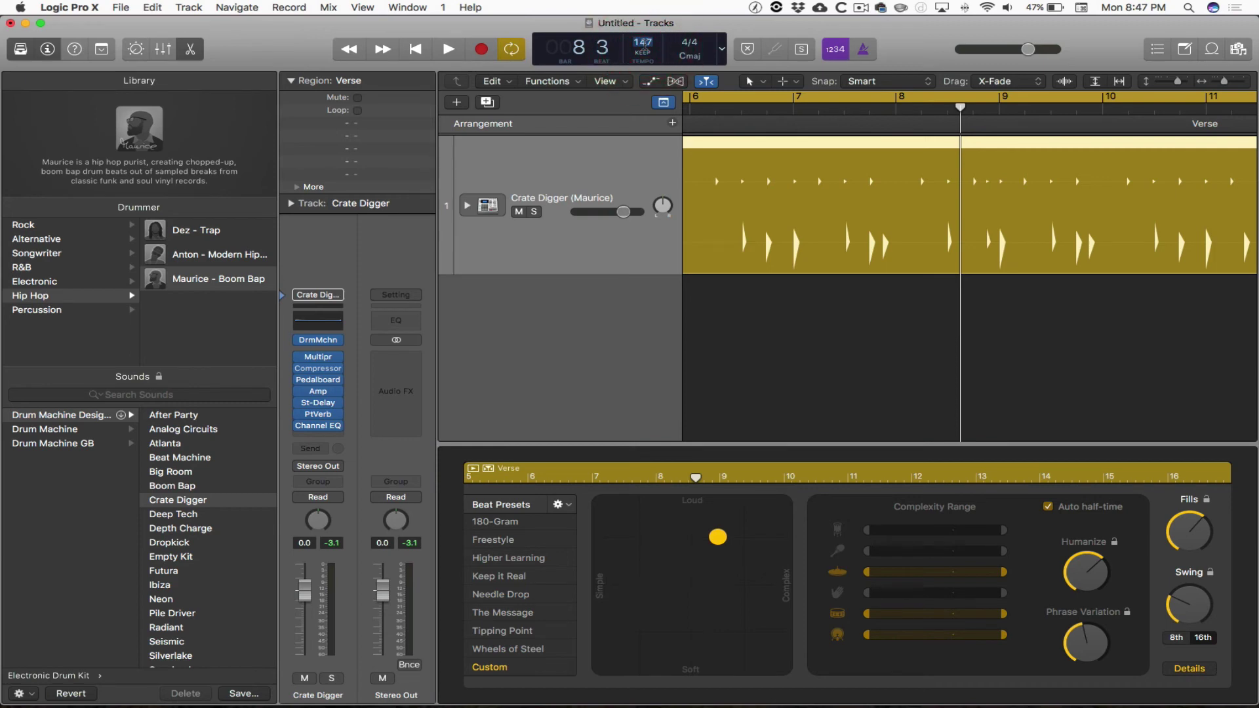
type("87")
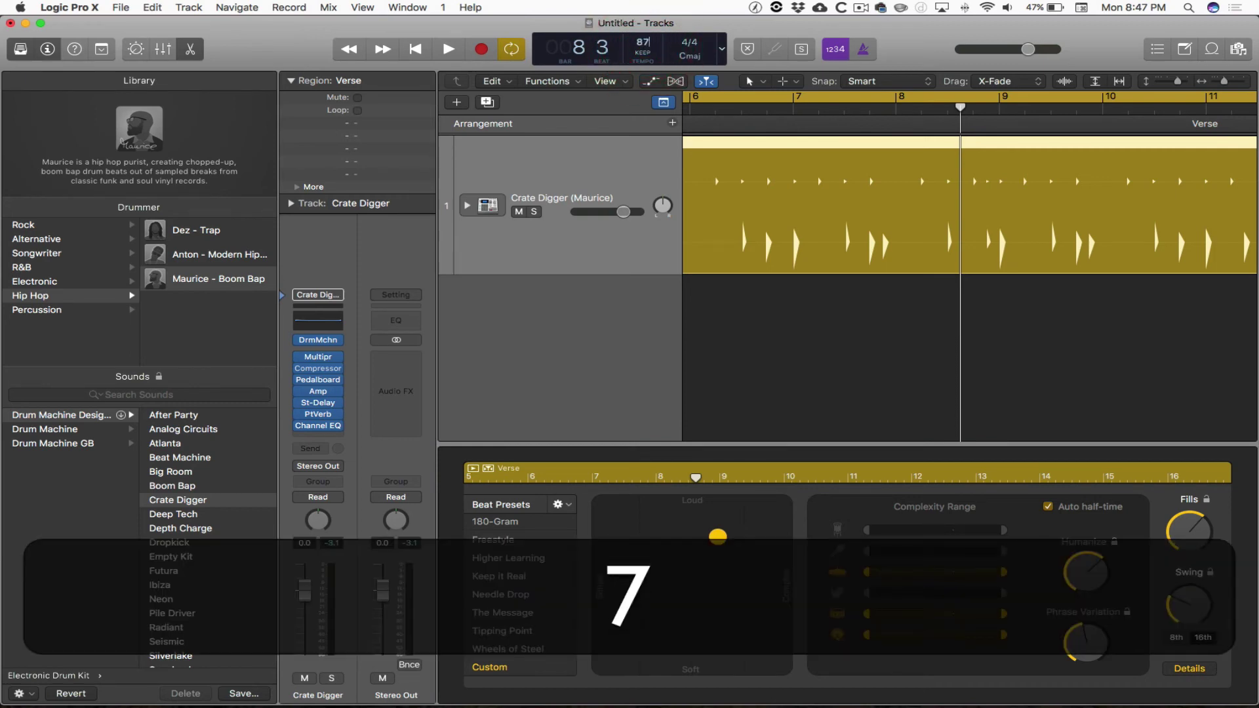
key("Return")
key("space")
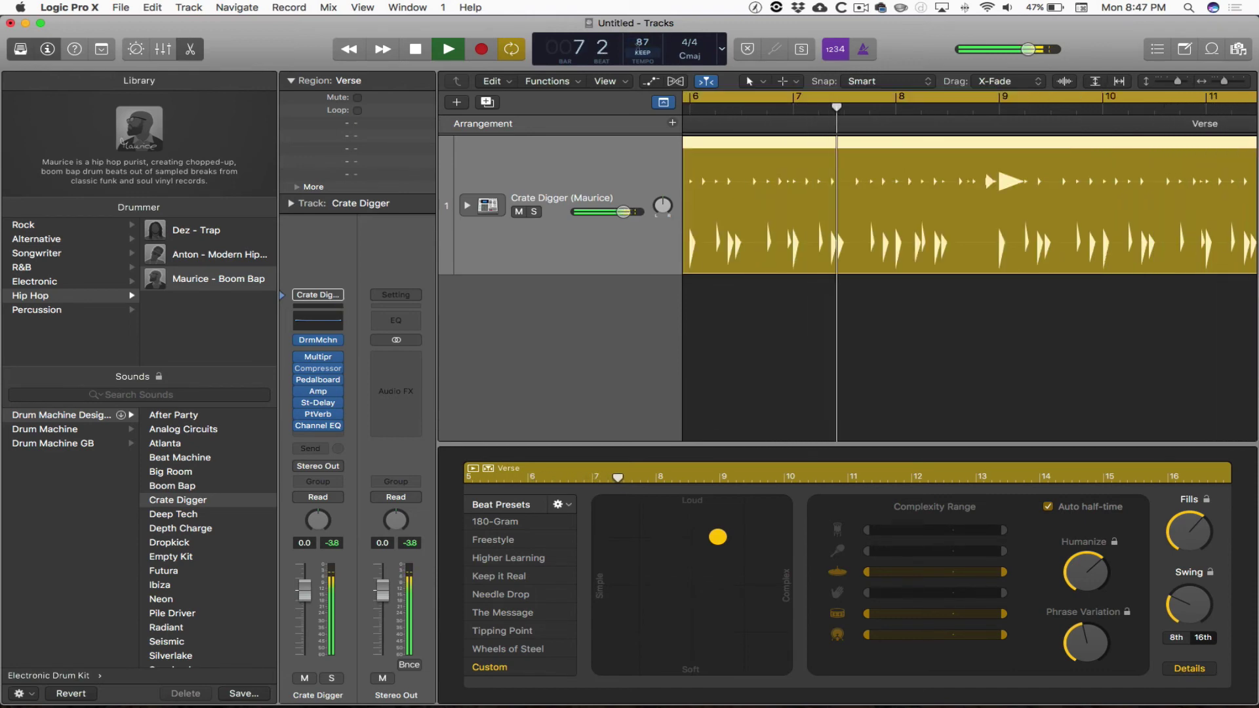
key("space")
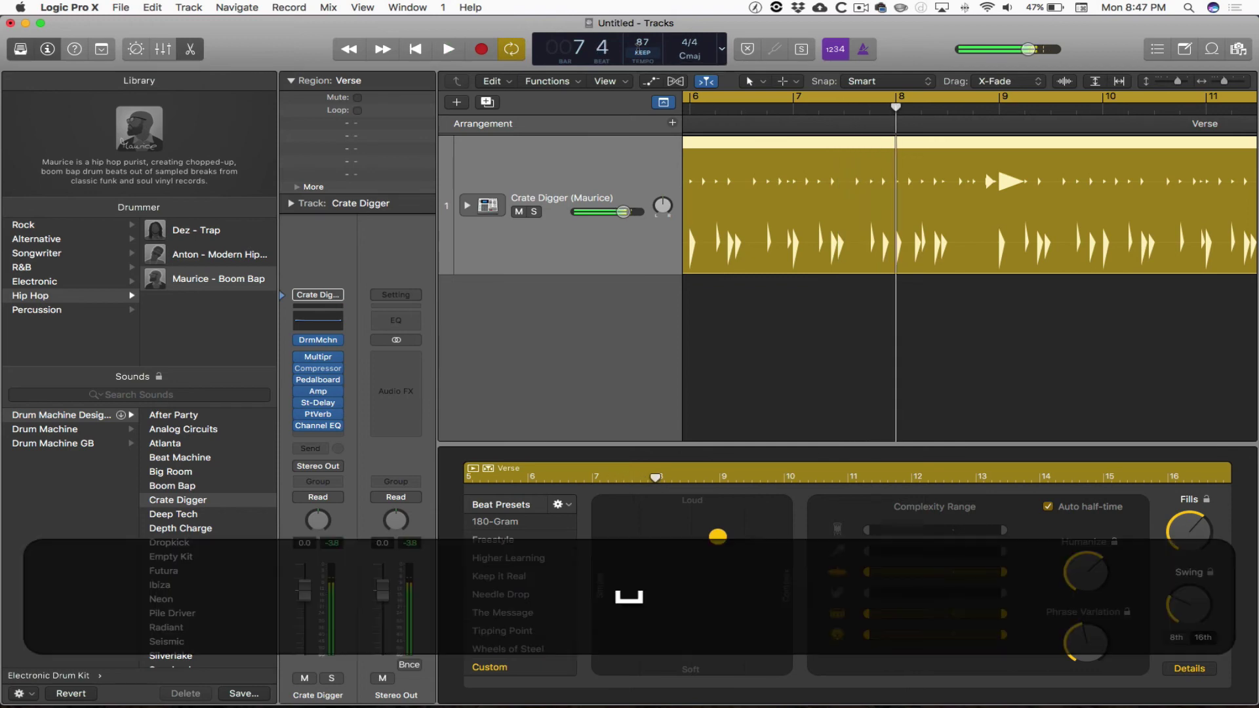
key("z")
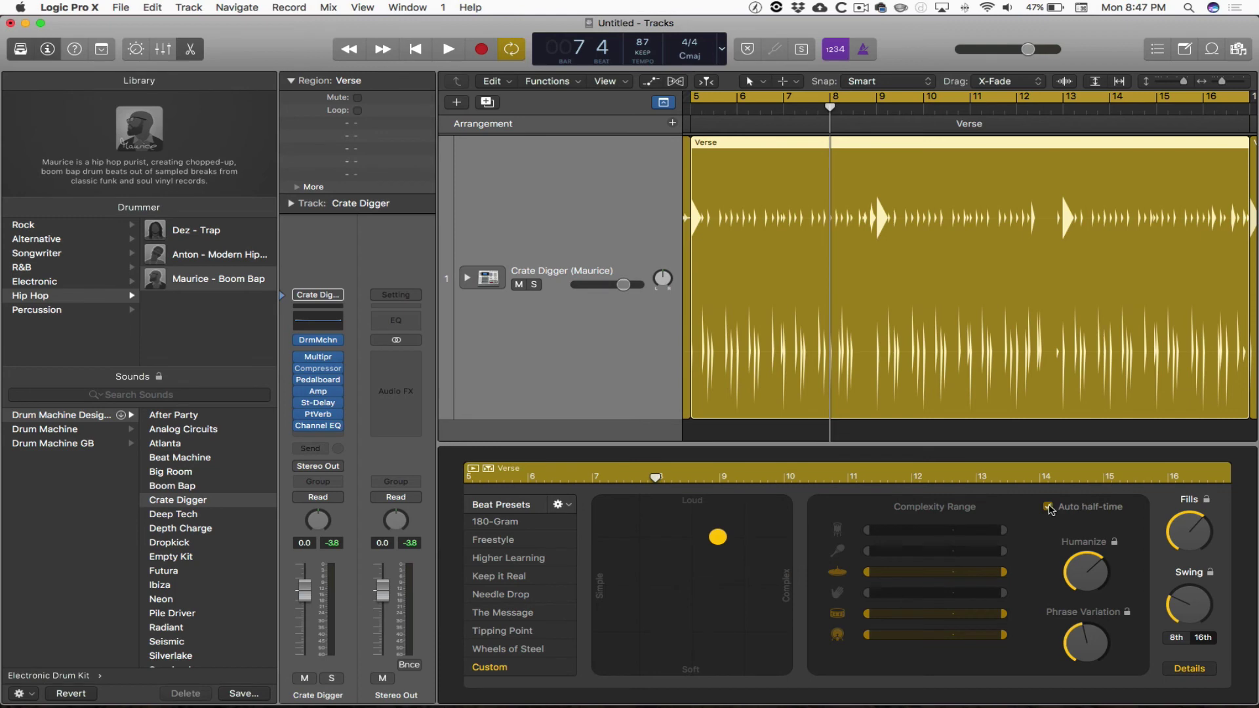
Step: Turn off Auto half-time and set Humanize low, auditioning the Verse between changes
left_click(1048, 507)
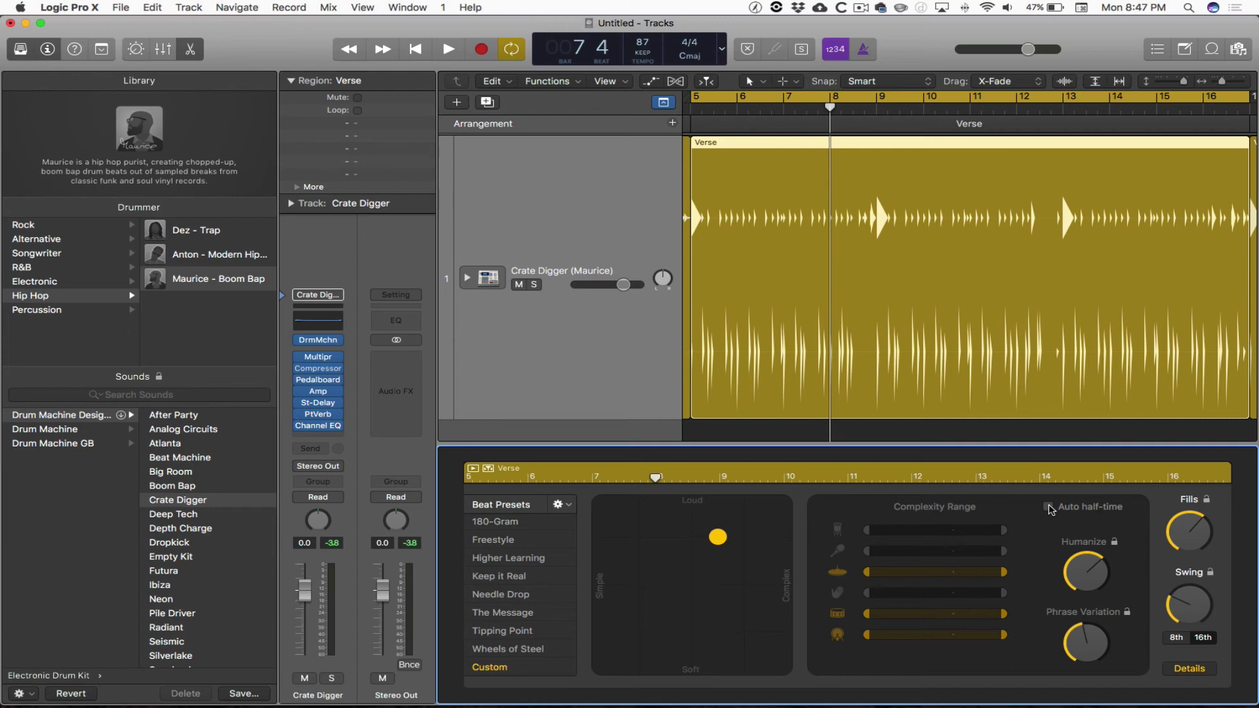
left_click_drag(1083, 577, 1089, 707)
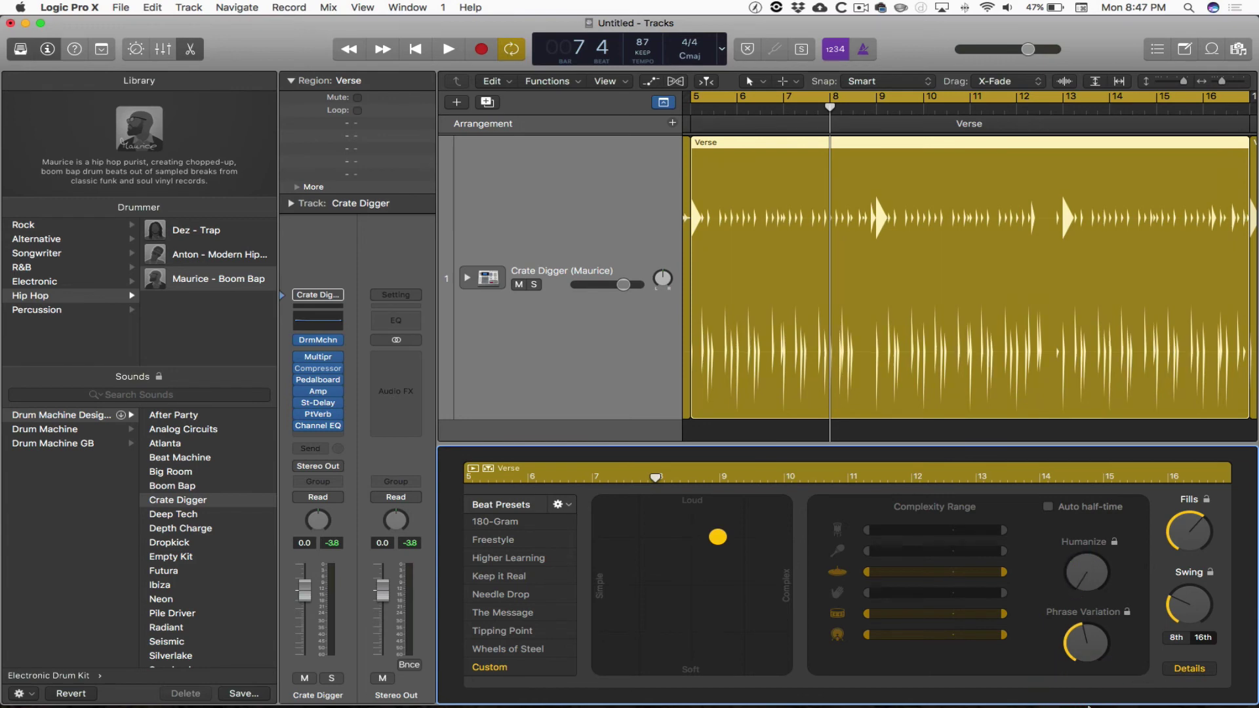
key("space")
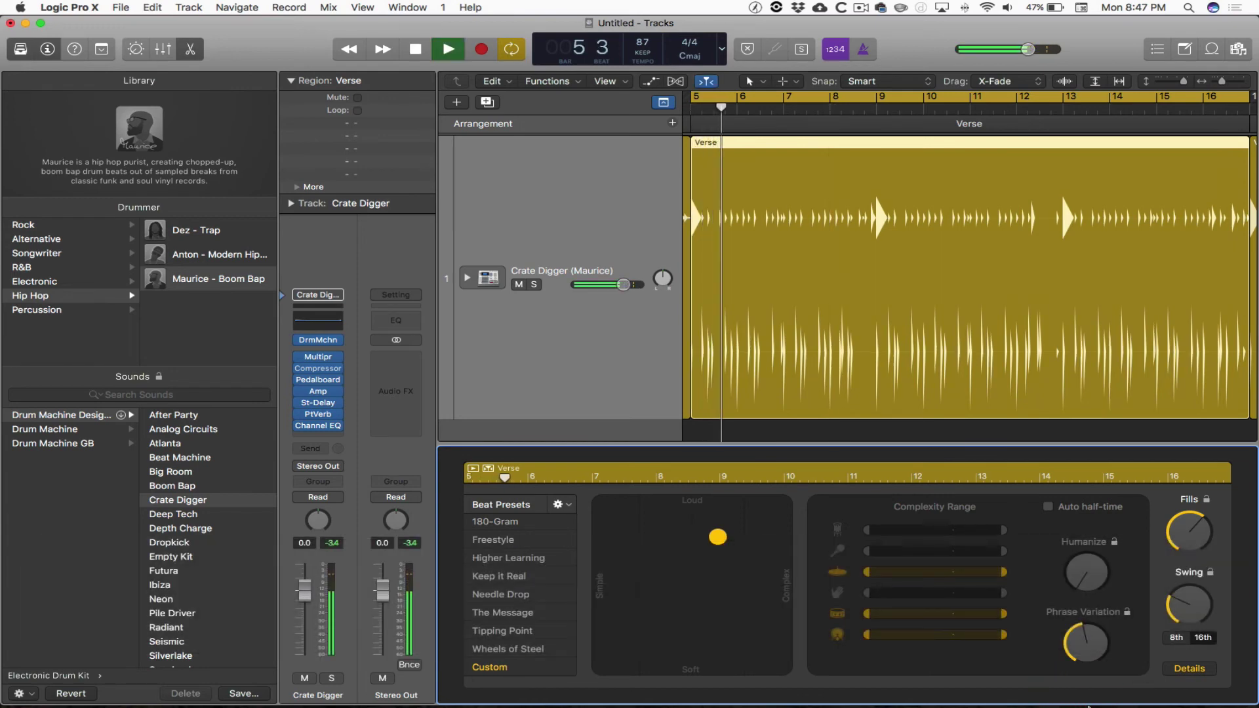
left_click_drag(1080, 572, 1082, 393)
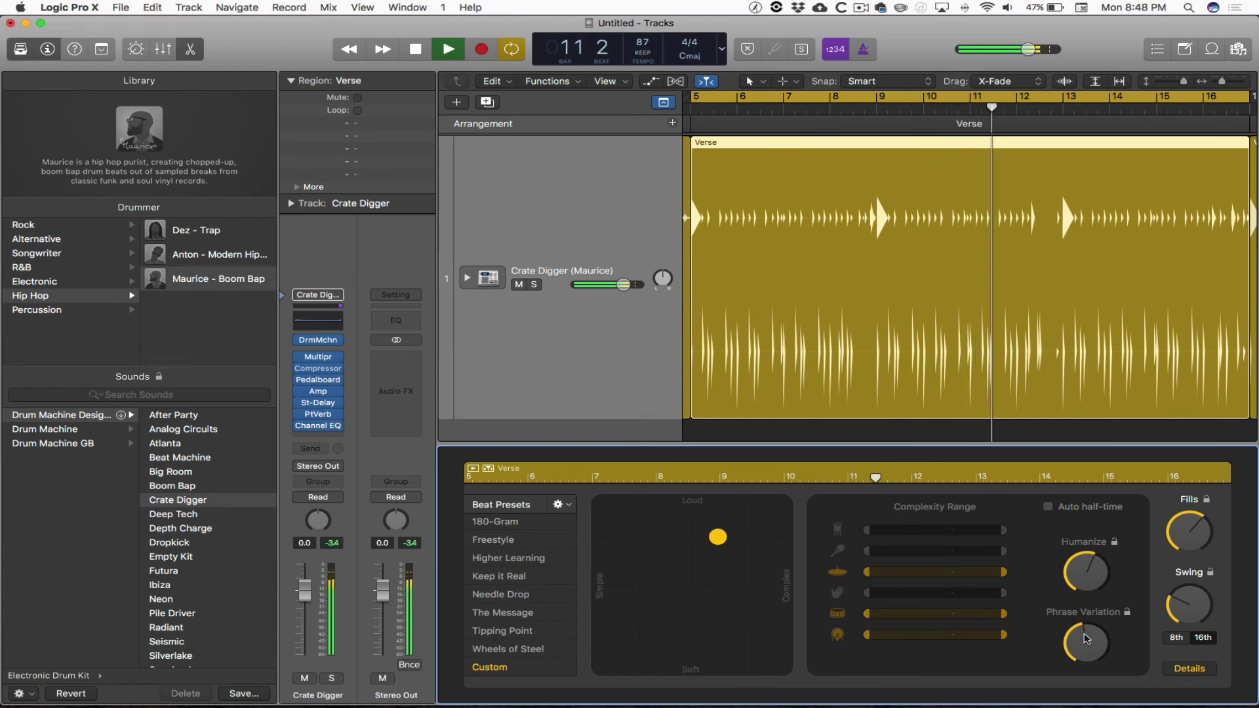
key("space")
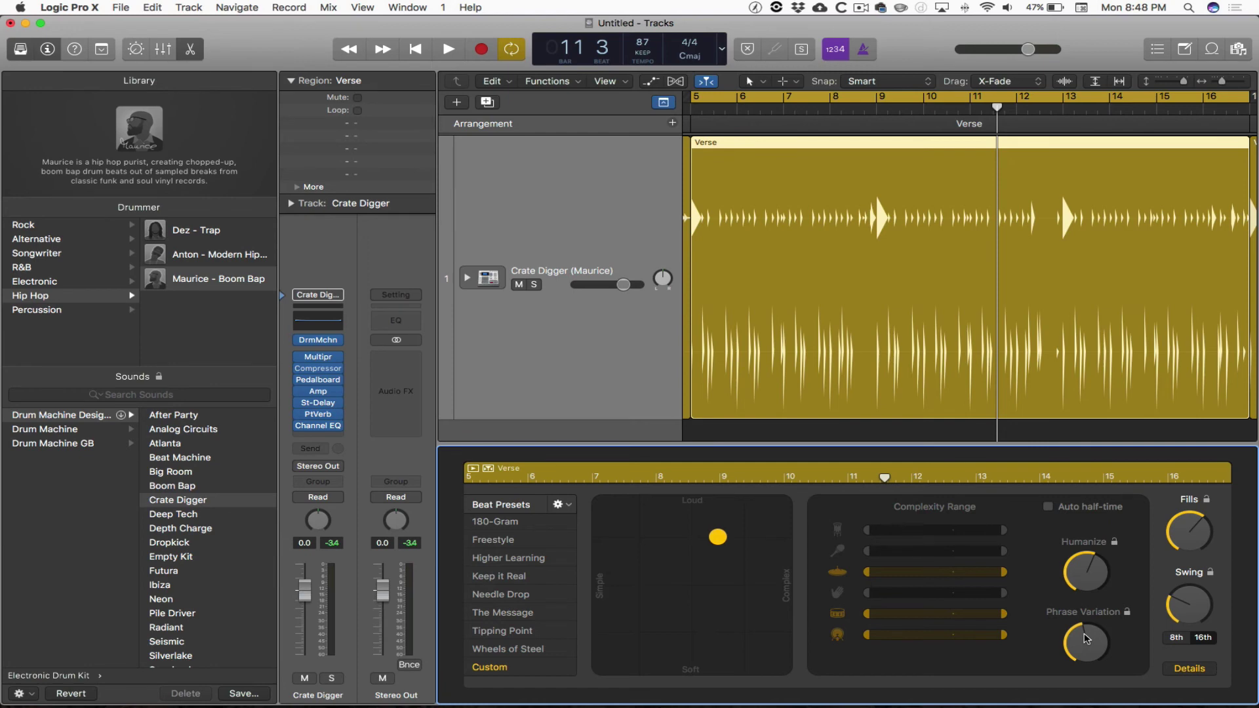
key("space")
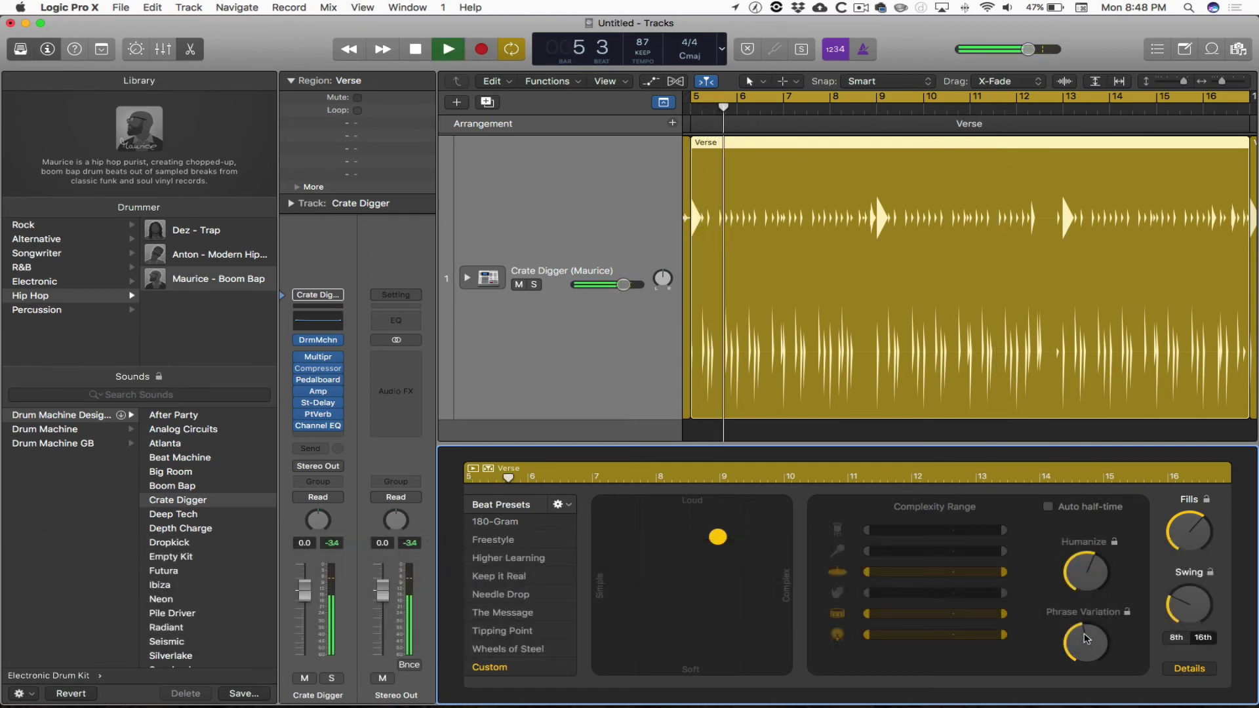
key("space")
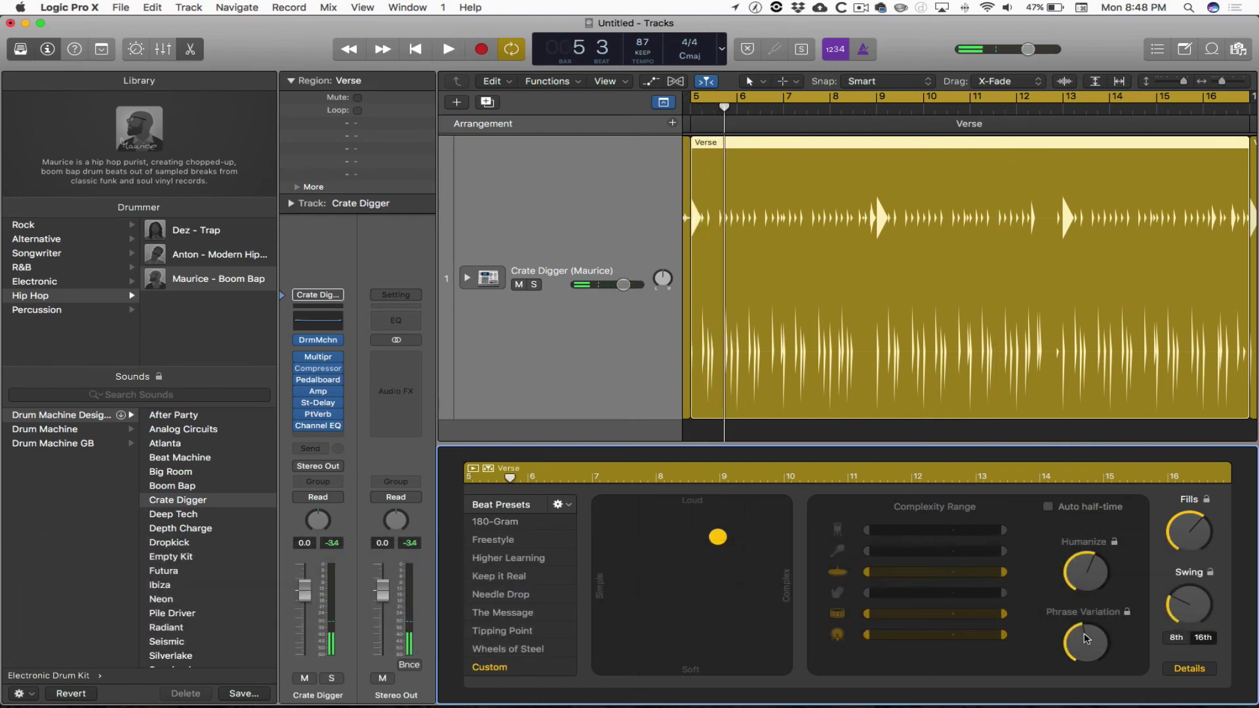
Step: Convert the Verse drummer region to a MIDI region and enlarge the piano roll
right_click(918, 257)
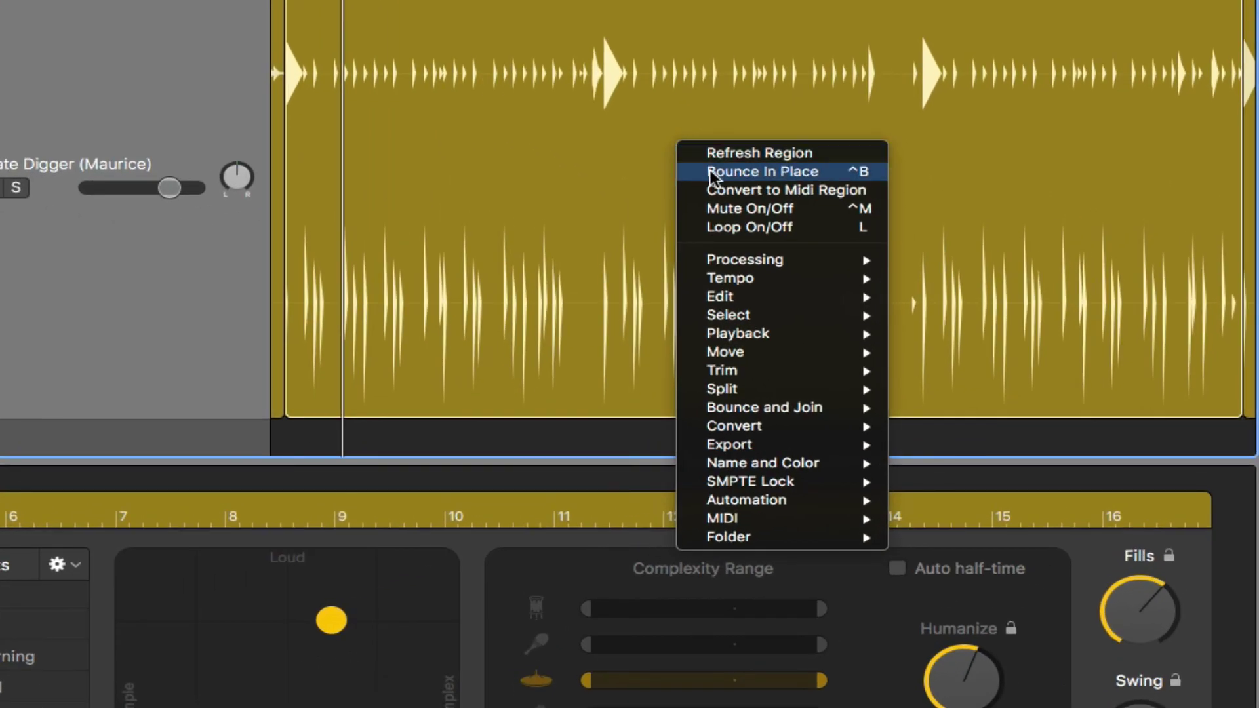
left_click(721, 191)
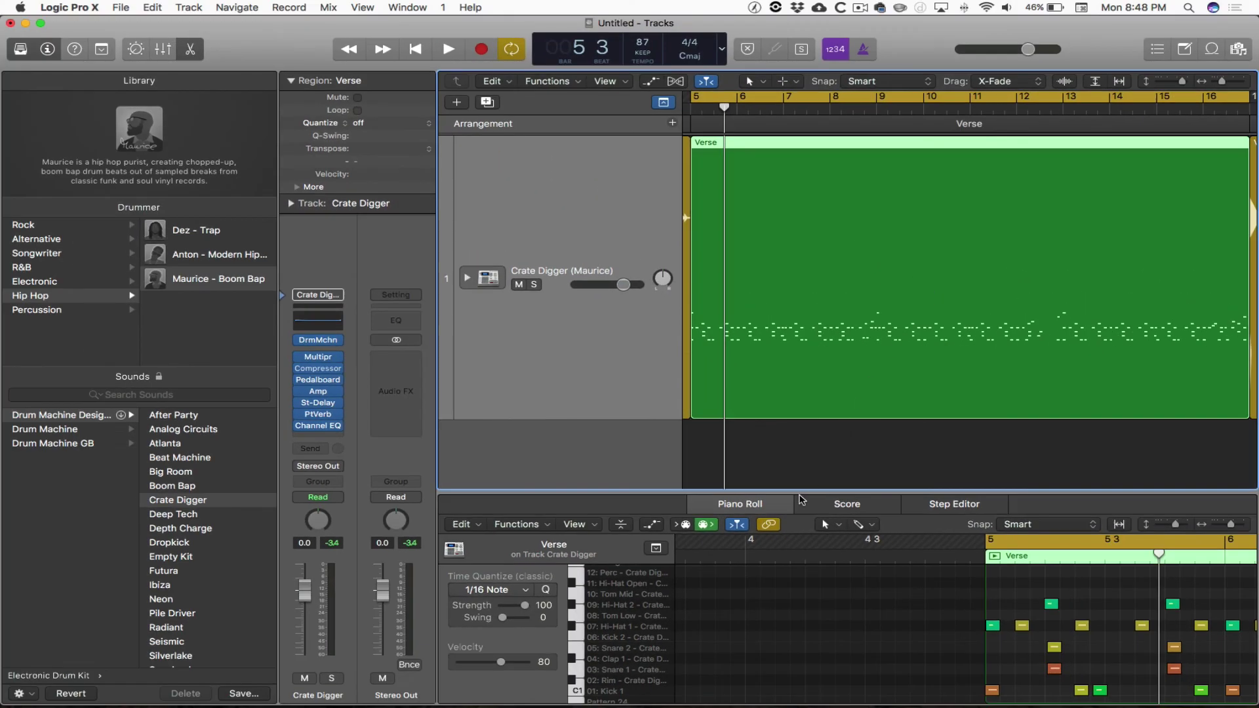
left_click_drag(802, 492, 787, 282)
Step: Show drum names in the piano roll and delete the crash note at bar 5
left_click(581, 317)
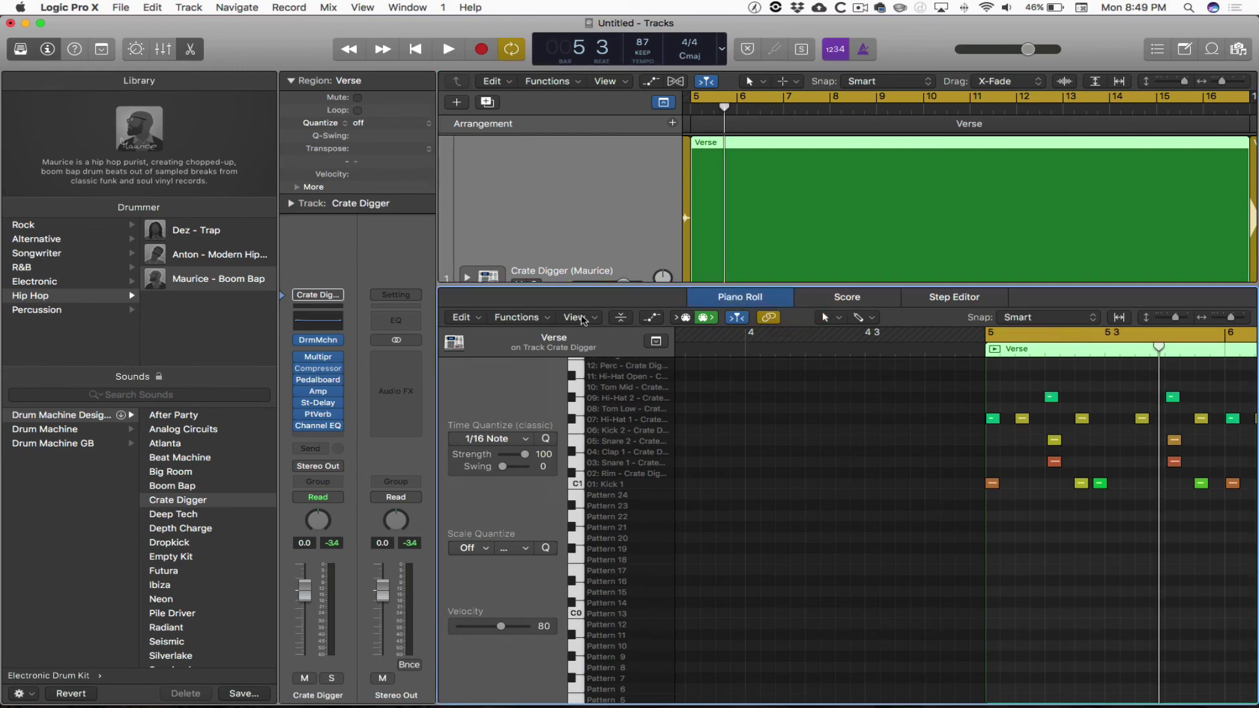
left_click(583, 318)
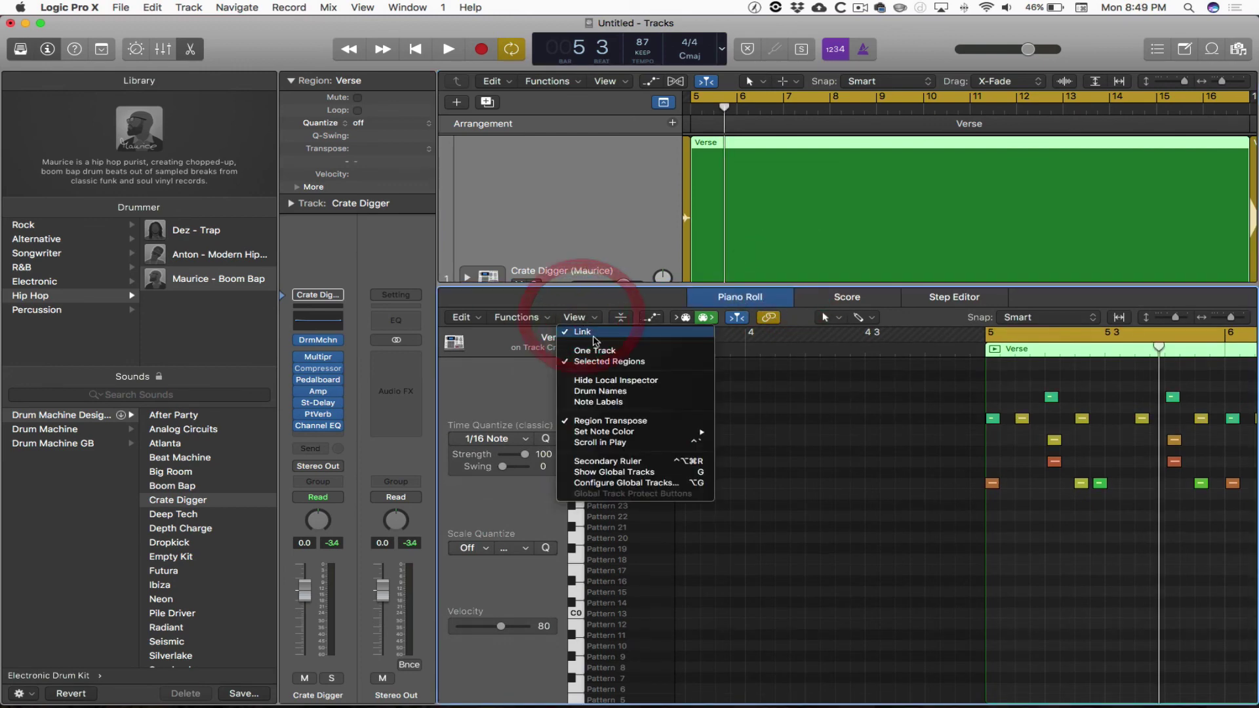
left_click(614, 393)
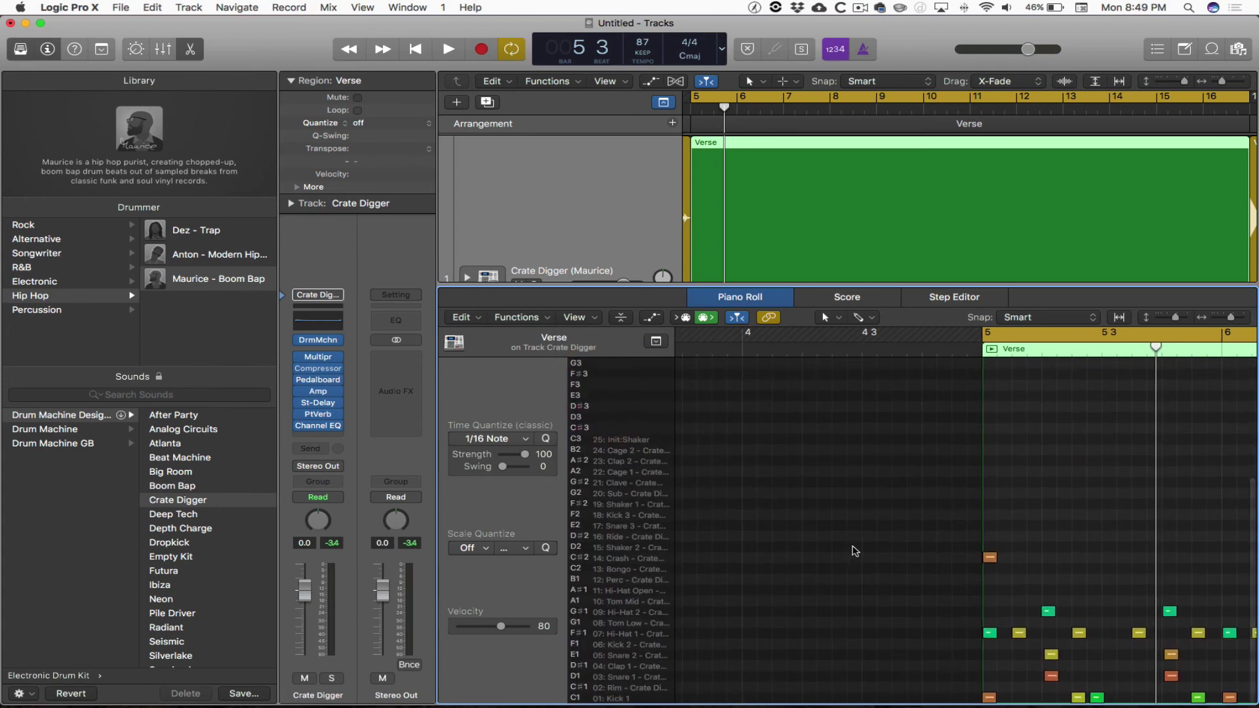
scroll(856, 551, "right", 5)
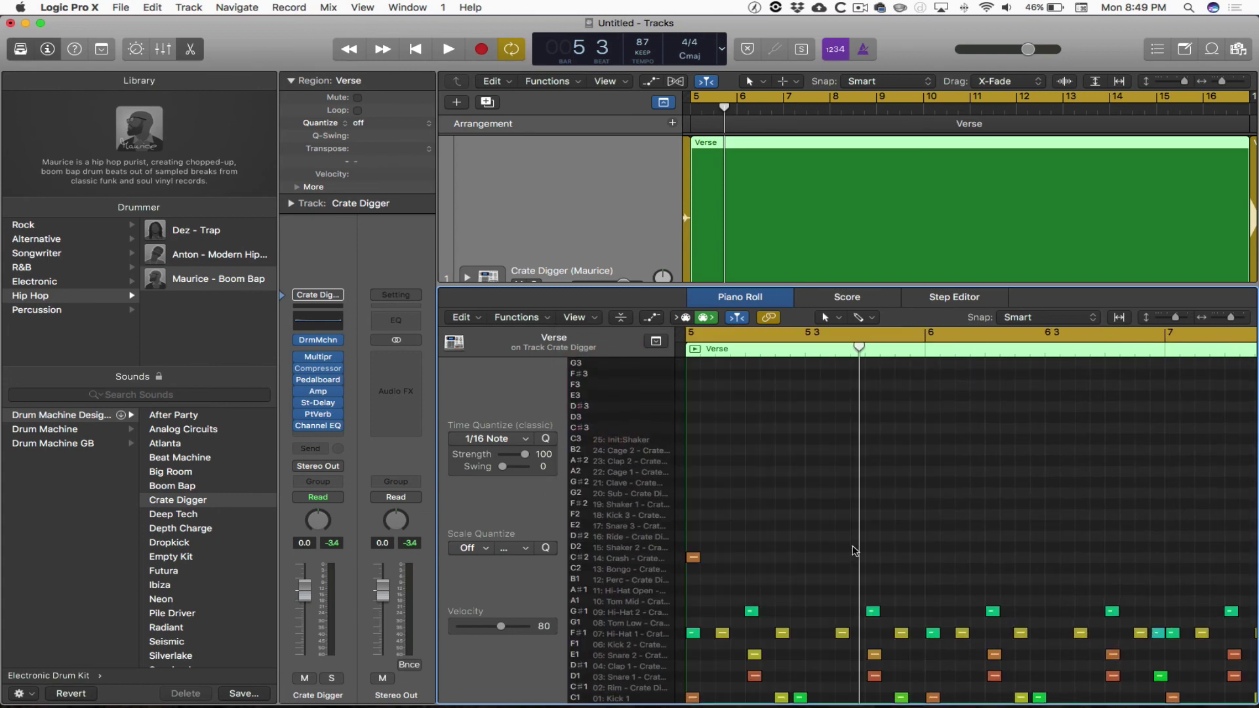
left_click(693, 558)
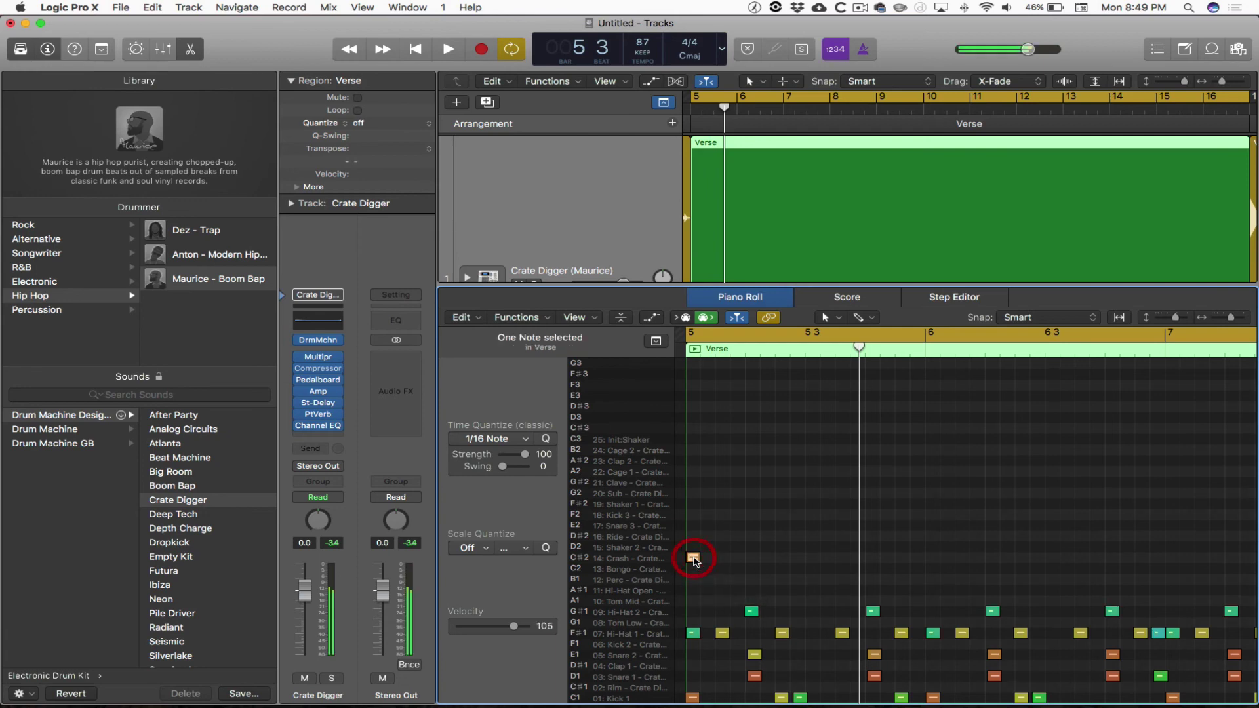
key("BackSpace")
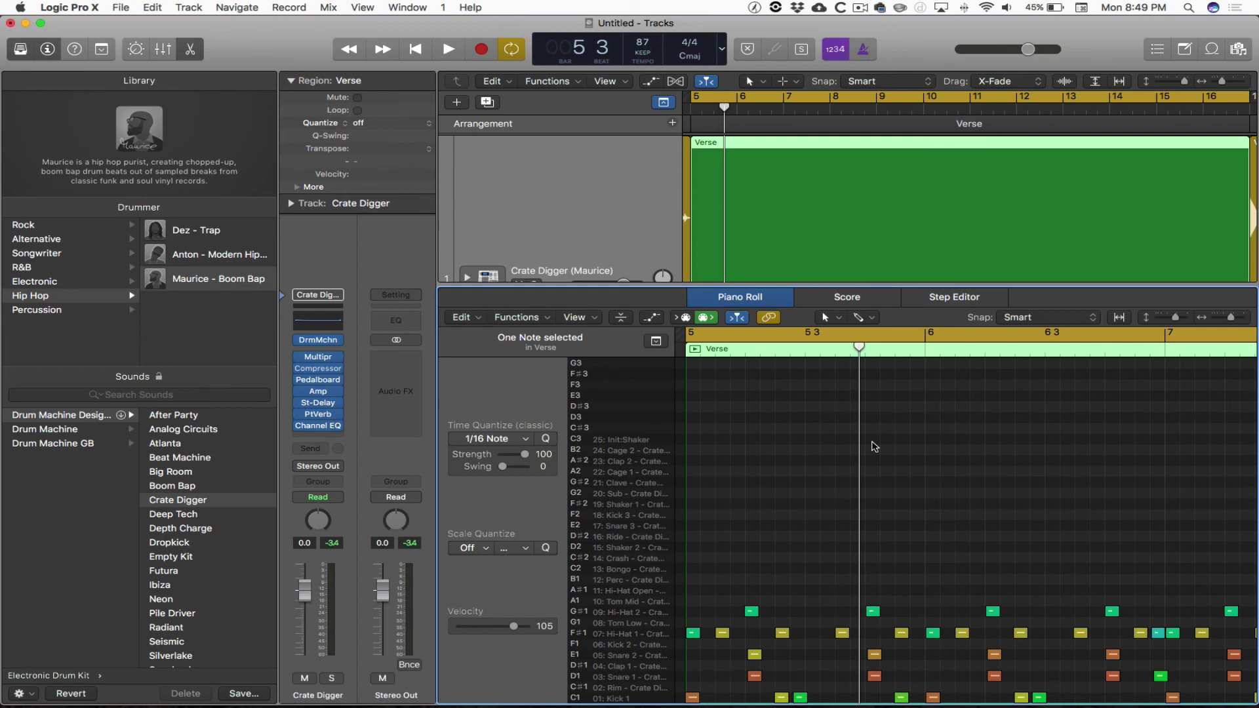
Step: Open Drum Machine Designer, solo the Snare 1 pad and listen to it
left_click(319, 340)
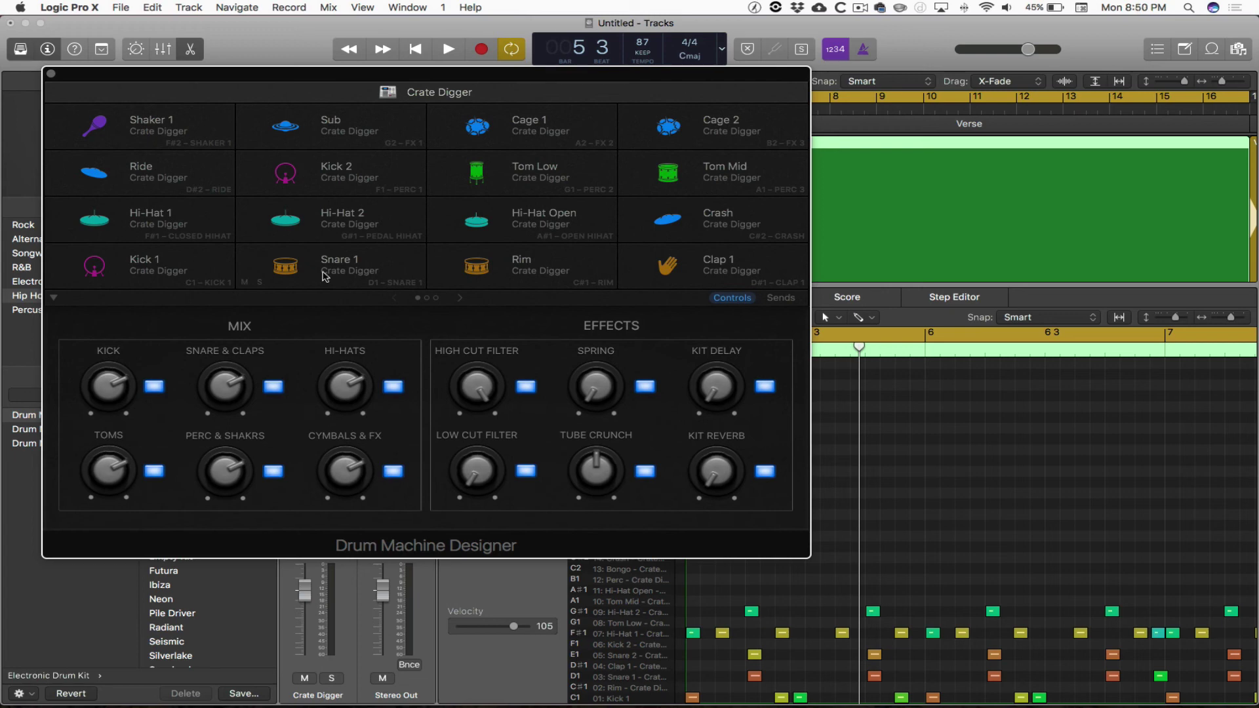
left_click(260, 283)
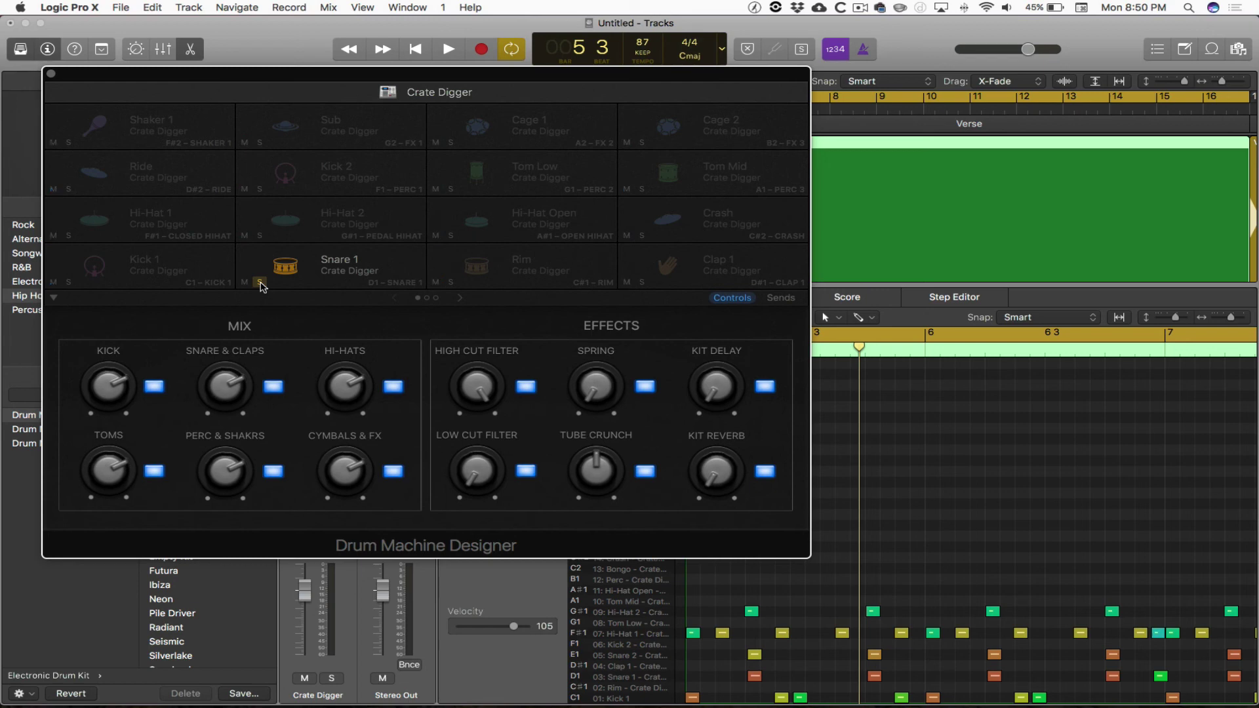
key("space")
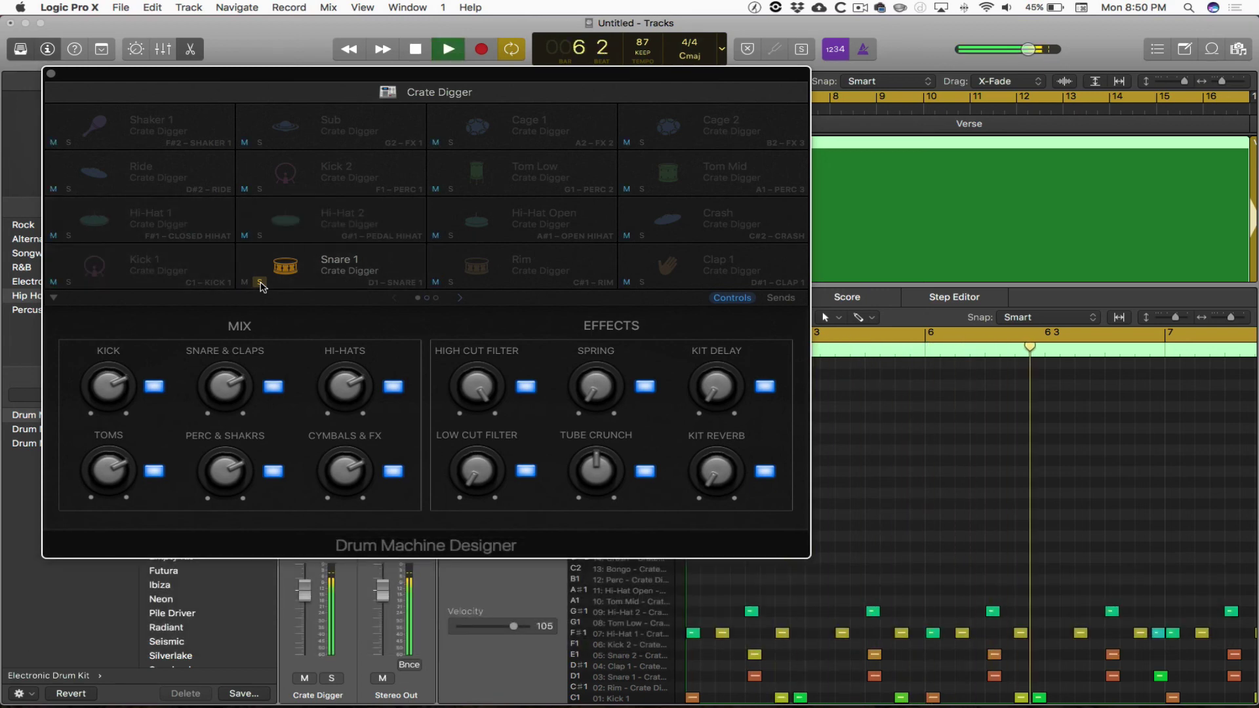
key("space")
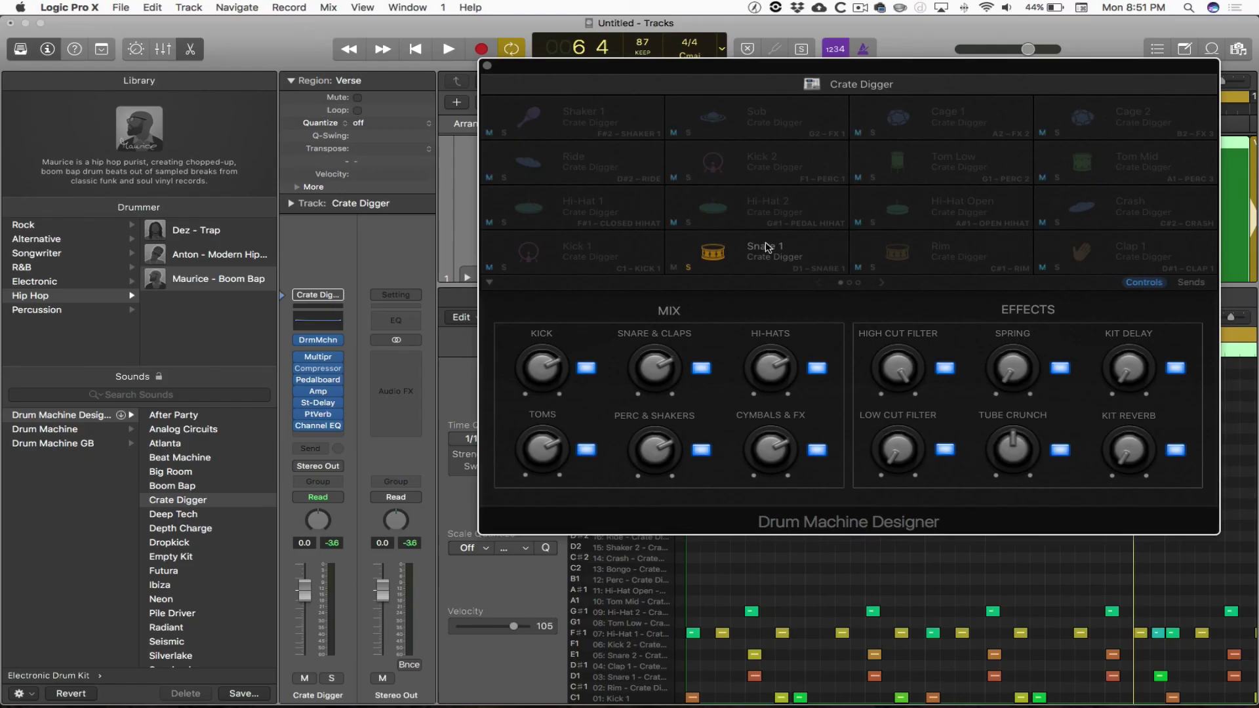
Step: On the Snare 1 pad, audition Rim sounds Beat Machine, Crate Digger, Snapback, Trap Door and Video Star
left_click(766, 247)
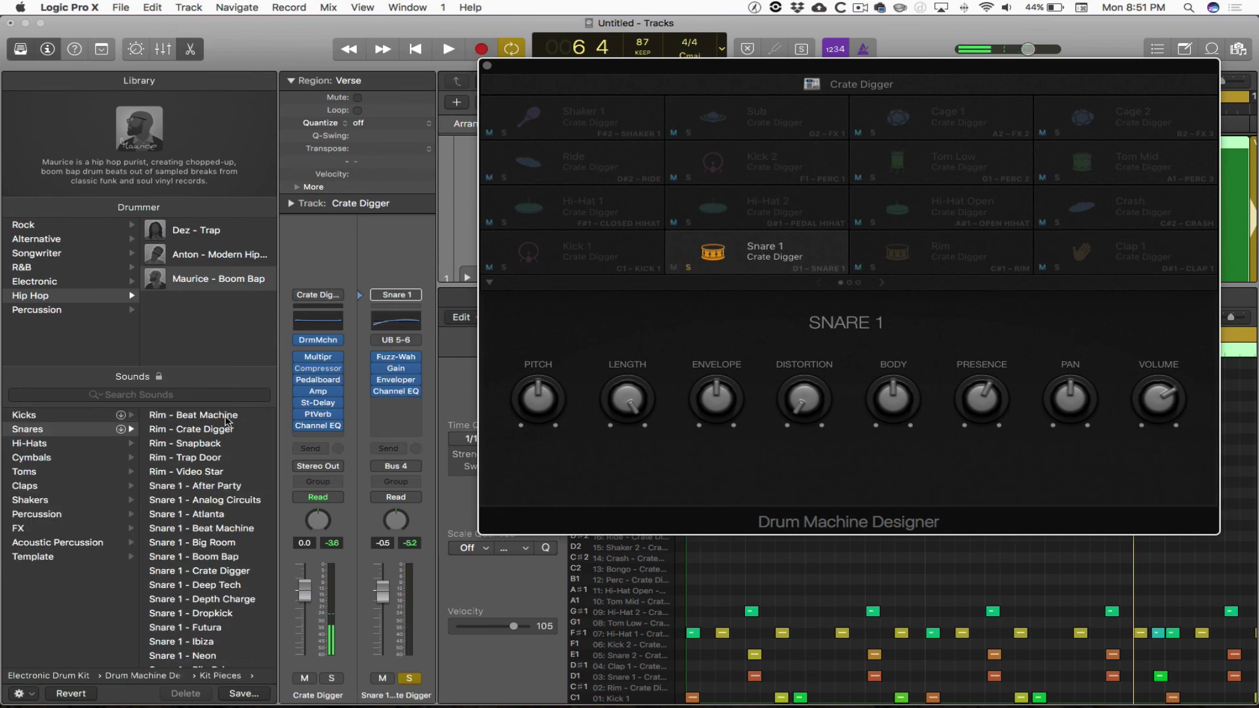
left_click(230, 416)
left_click(225, 431)
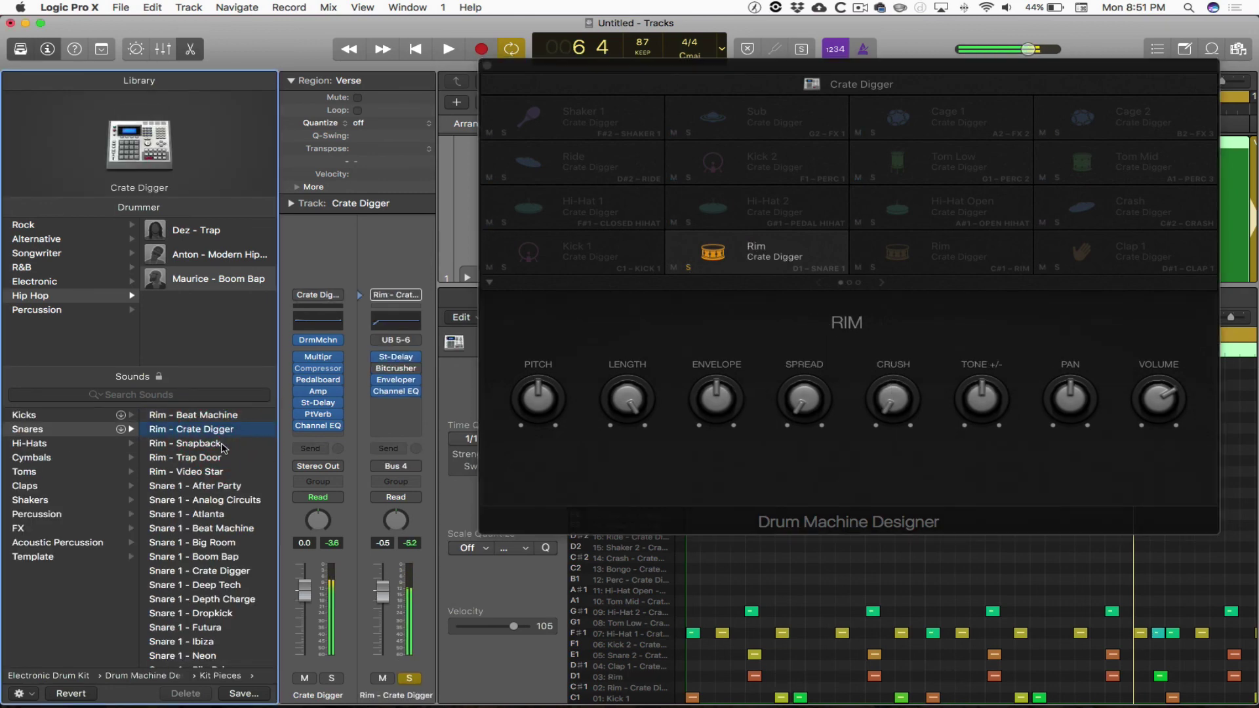
left_click(223, 446)
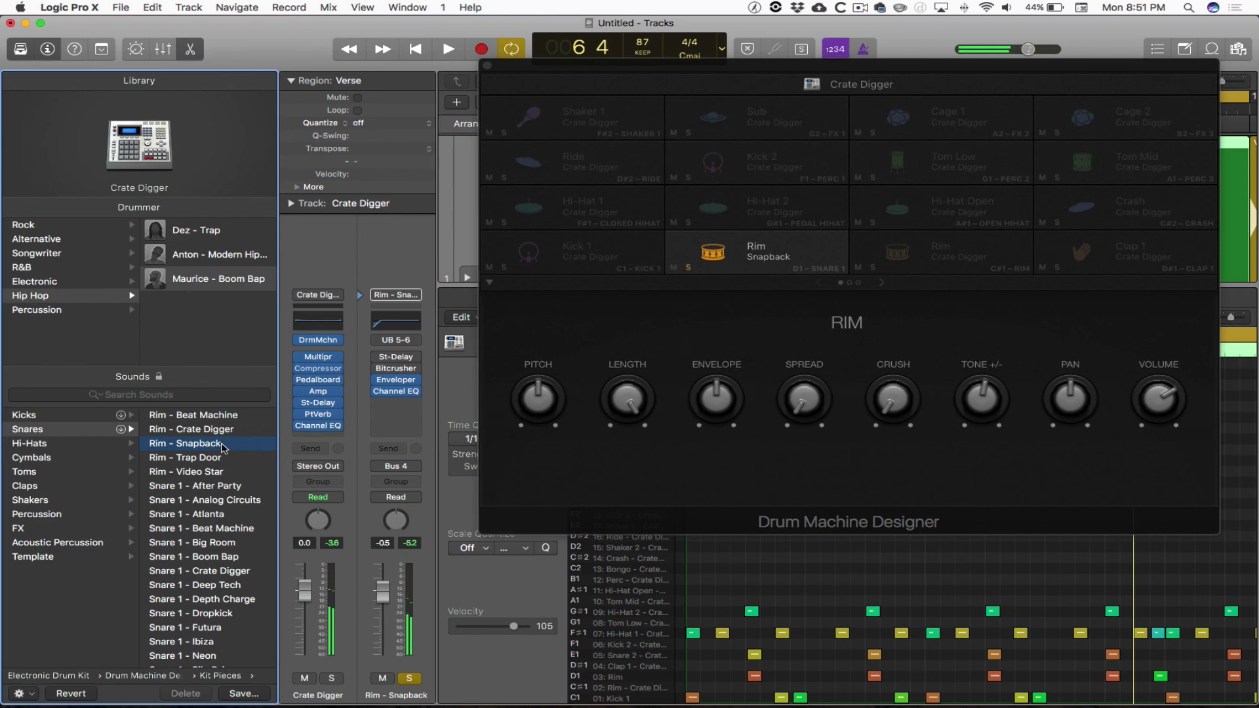
key("space")
left_click(222, 459)
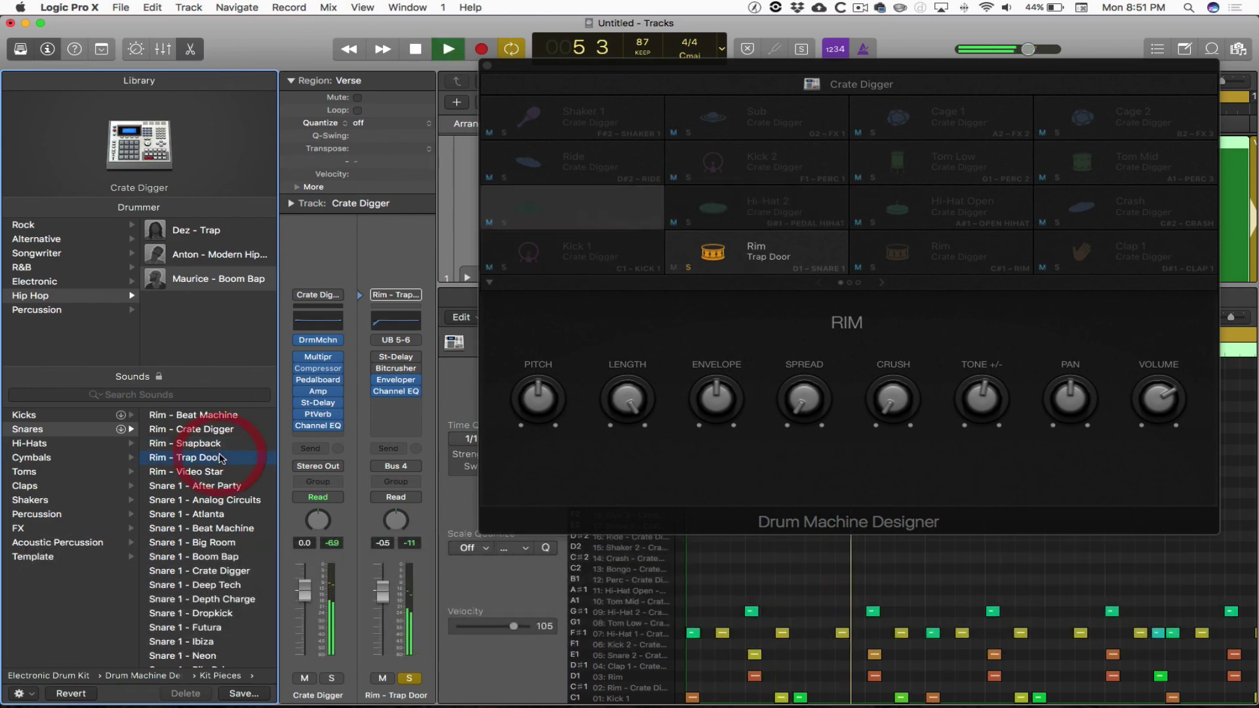
left_click(223, 473)
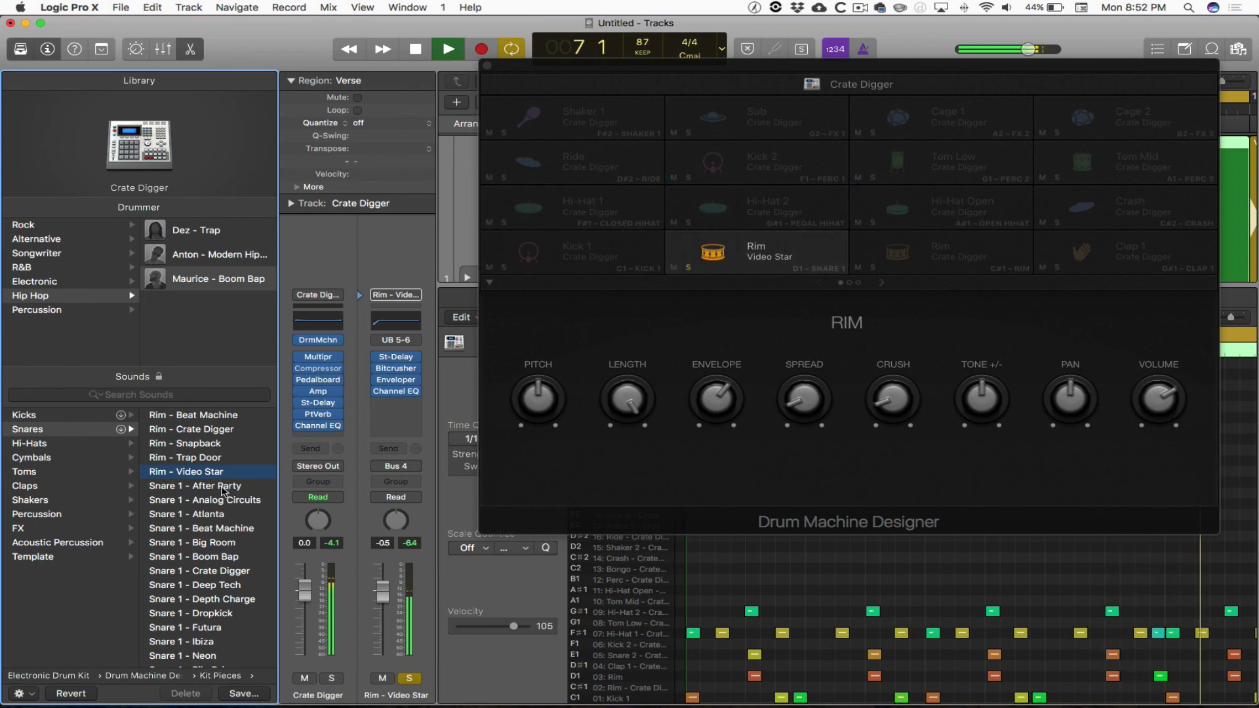
Step: Audition Snare 1 After Party, Analog Circuits, Atlanta and Beat Machine, then load Snare 1 – Big Room
left_click(221, 486)
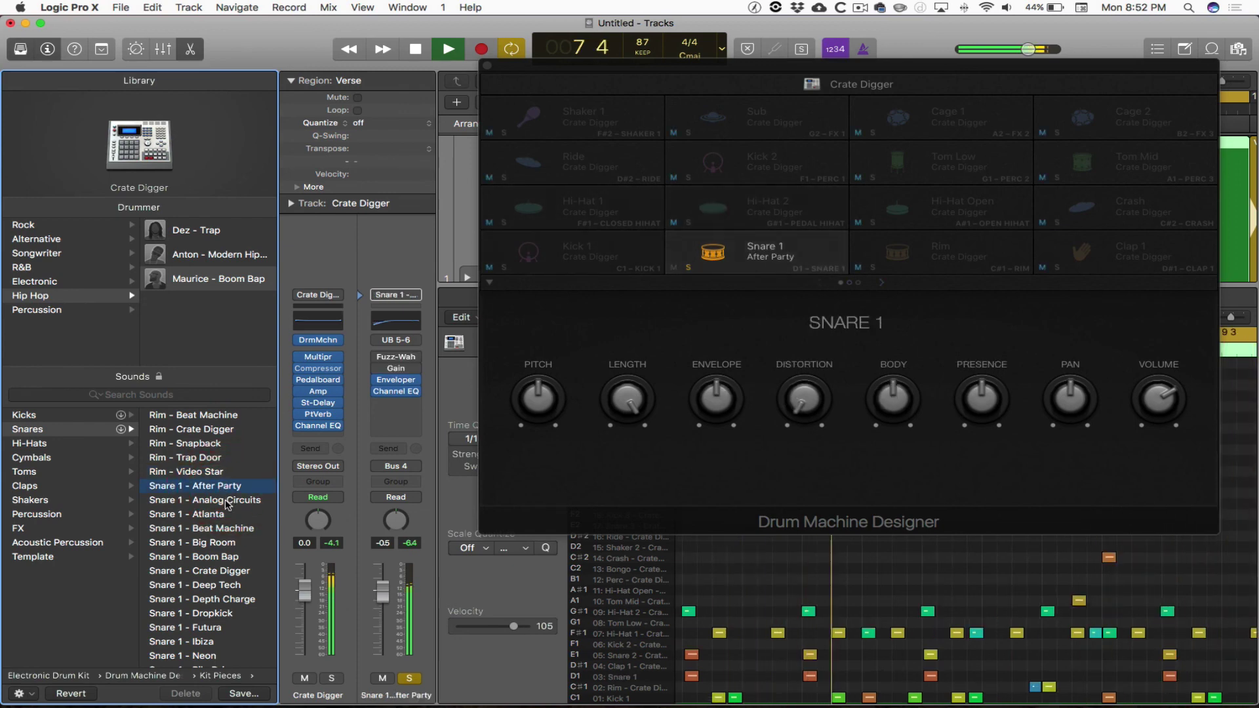
left_click(226, 501)
left_click(225, 516)
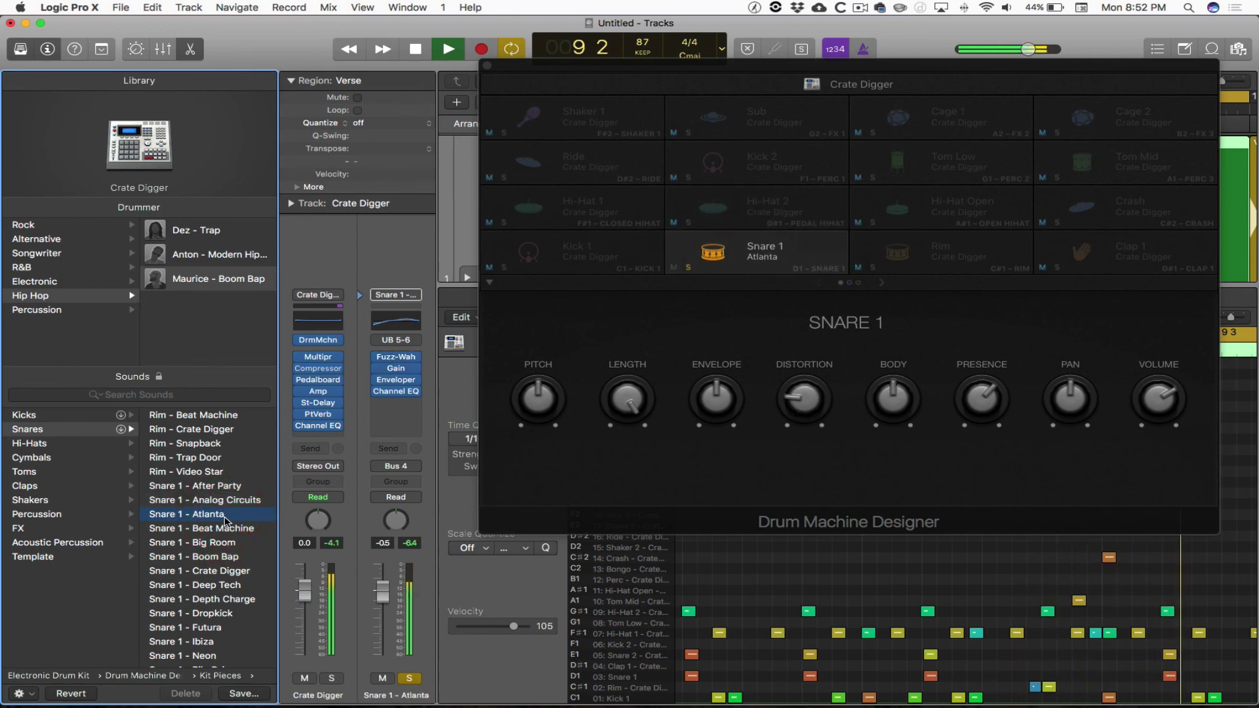
left_click(226, 528)
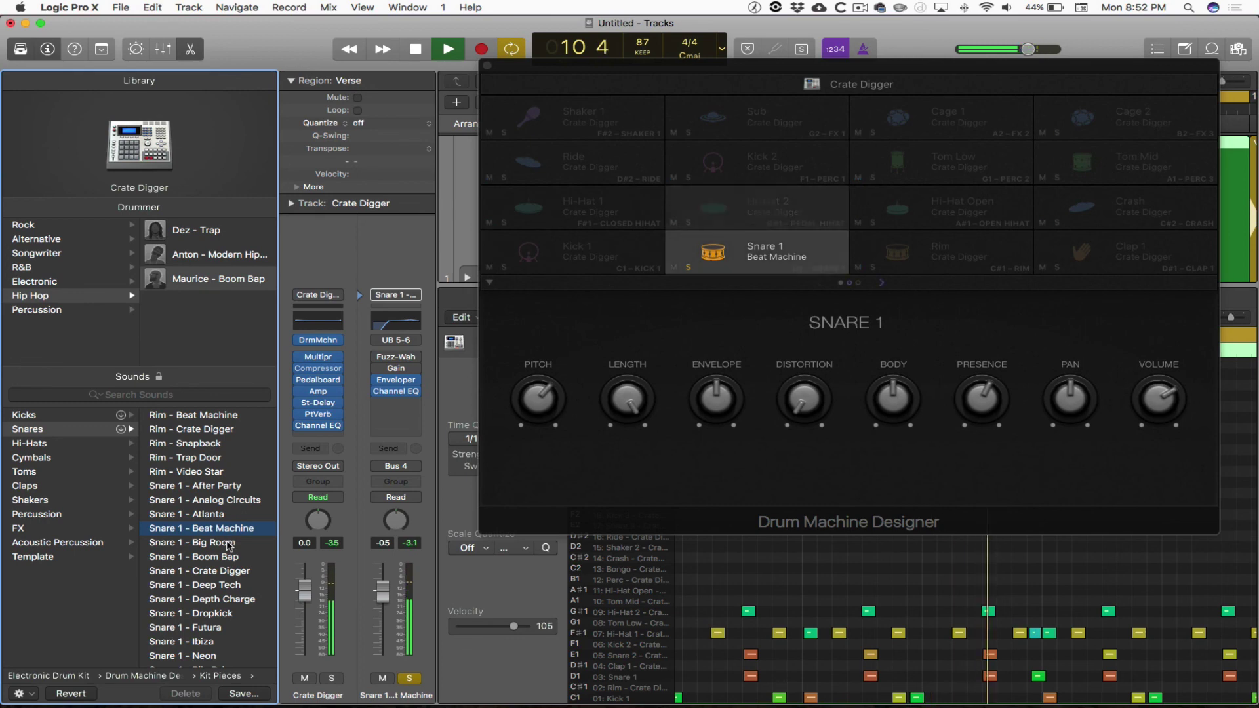
left_click(228, 544)
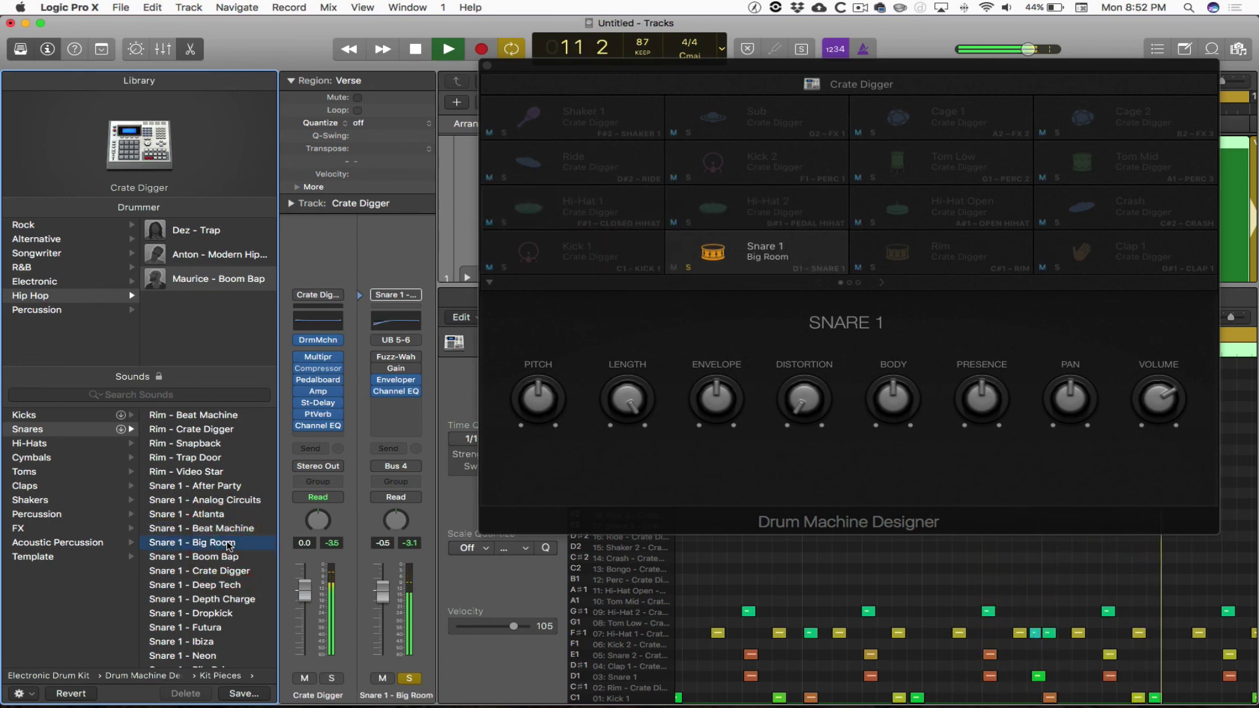
key("space")
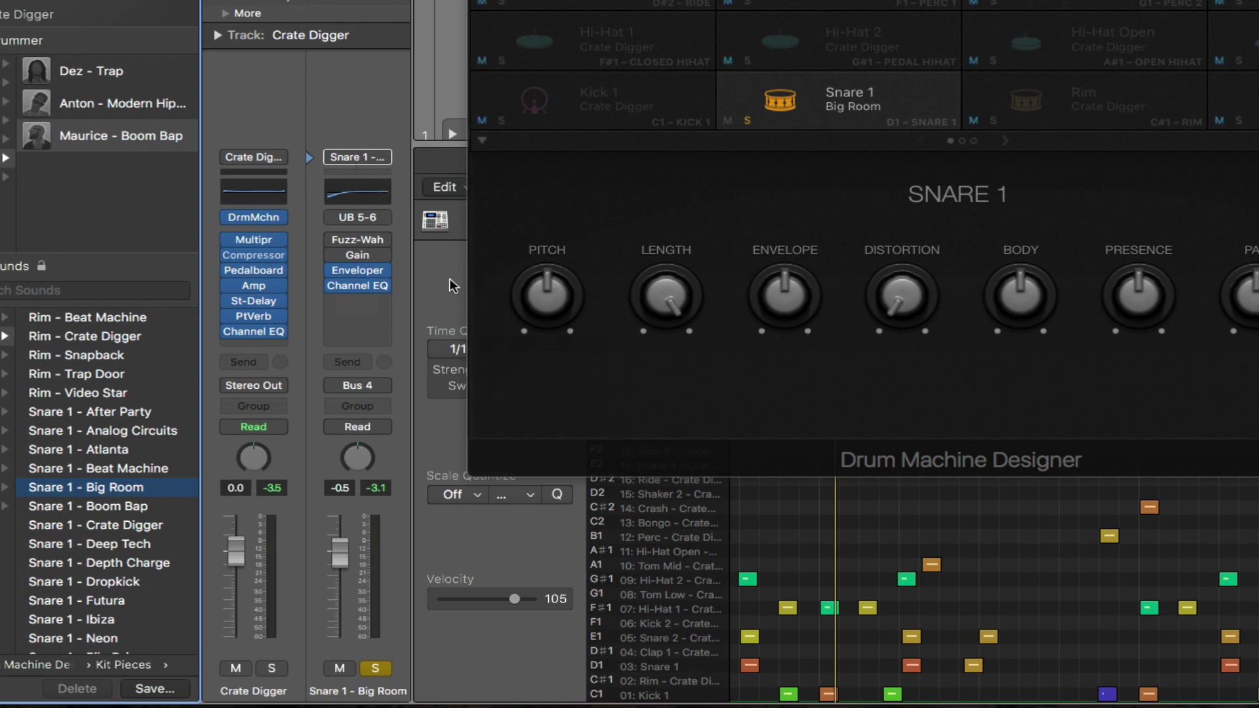
Step: Insert a stereo SilverVerb on the Snare 1 channel and load its Room preset
left_click(365, 303)
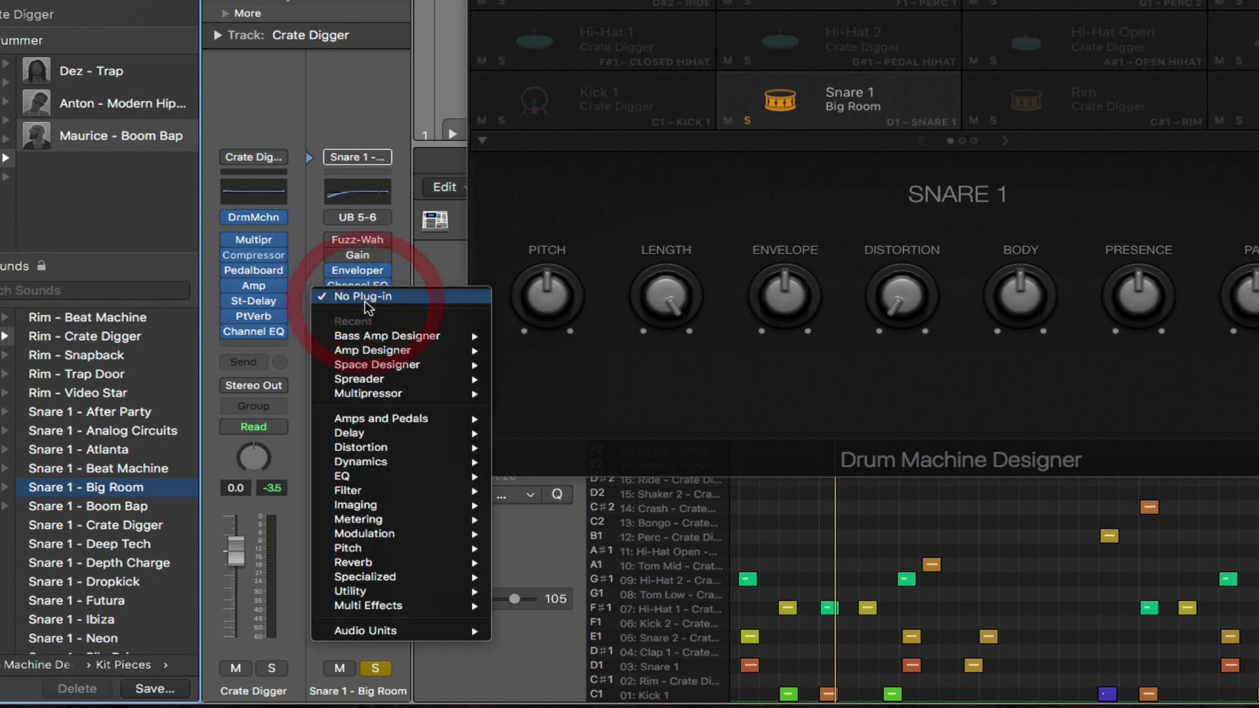
mouse_move(405, 436)
mouse_move(412, 564)
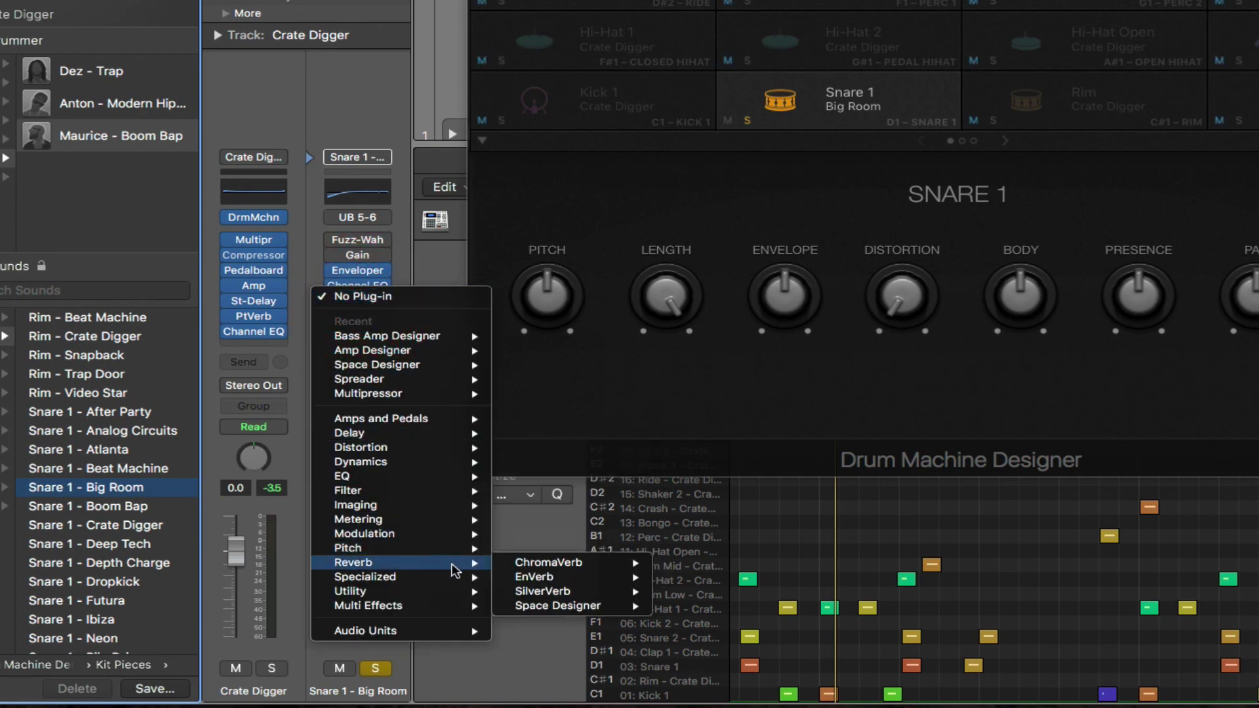
mouse_move(558, 592)
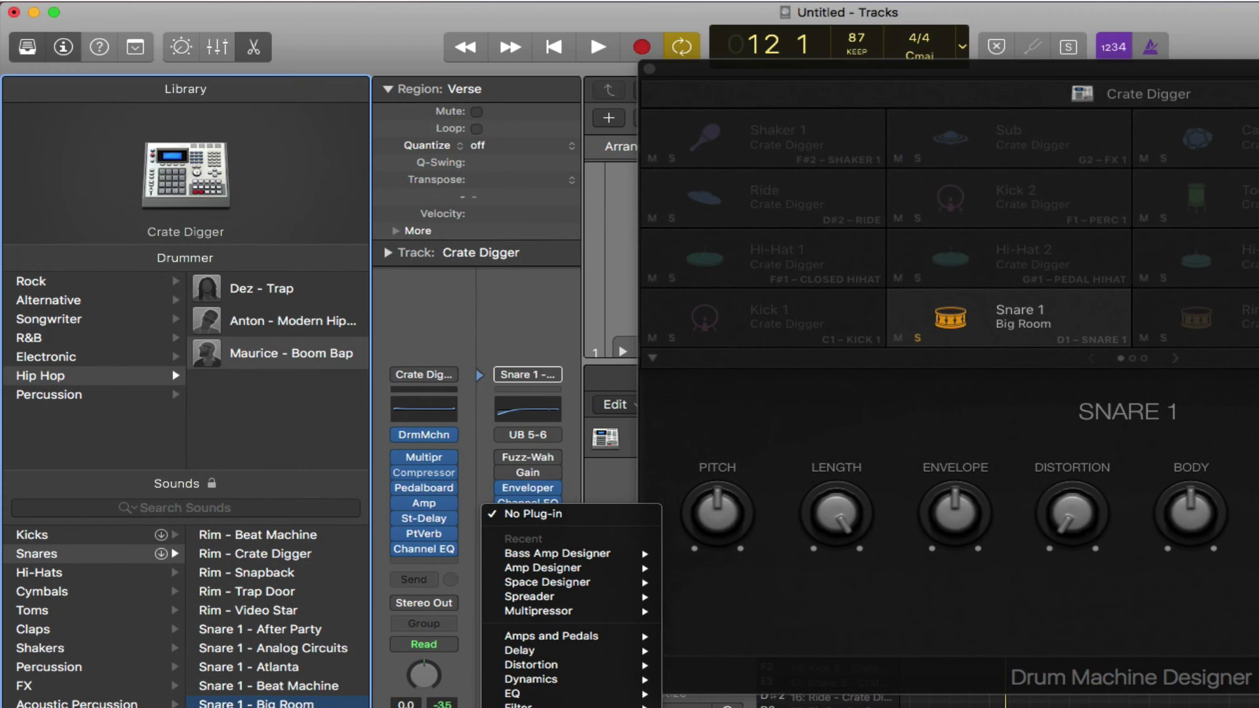
left_click(682, 592)
left_click(332, 62)
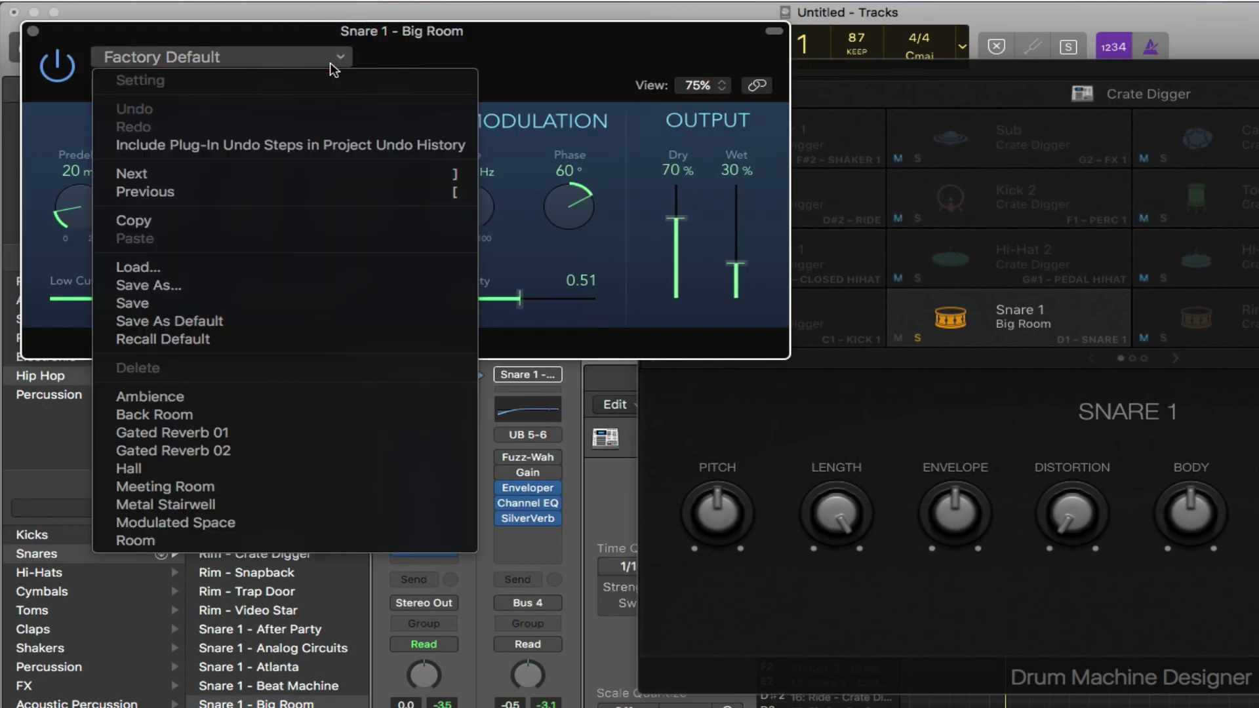
left_click(284, 542)
Step: Play the track and lower the SilverVerb wet level to 16%
left_click_drag(425, 32, 945, 117)
key("space")
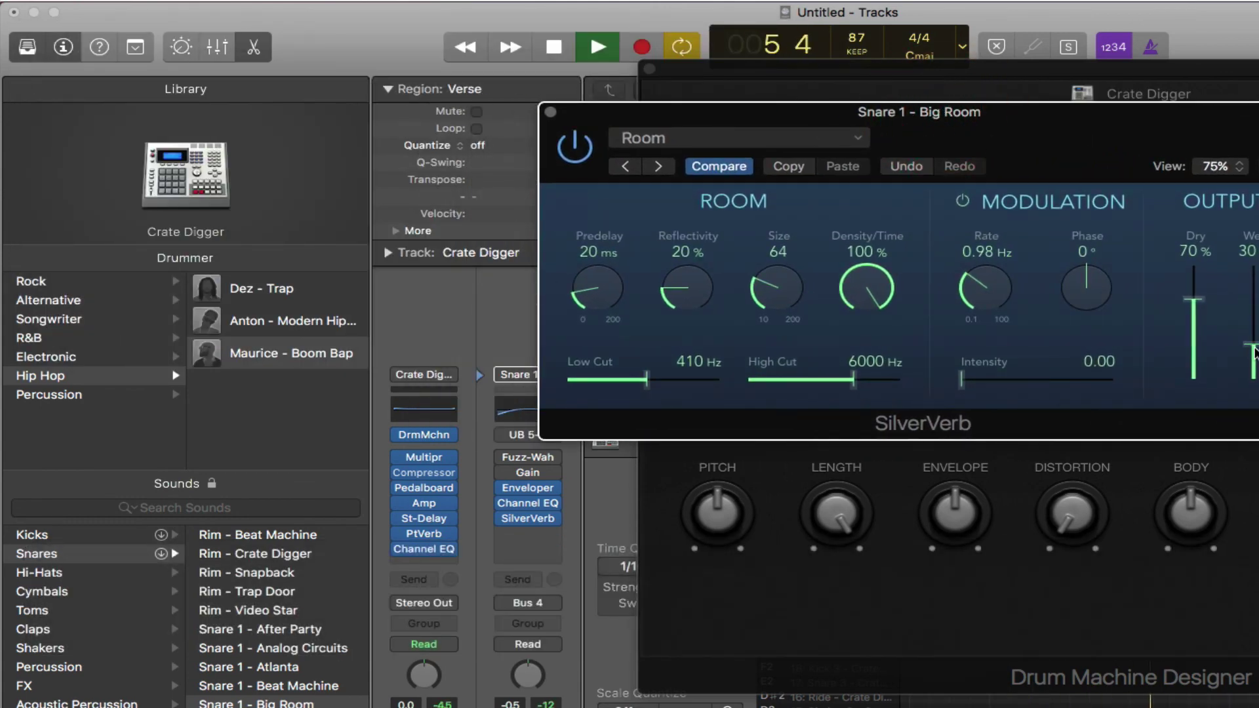
left_click_drag(1253, 349, 1257, 368)
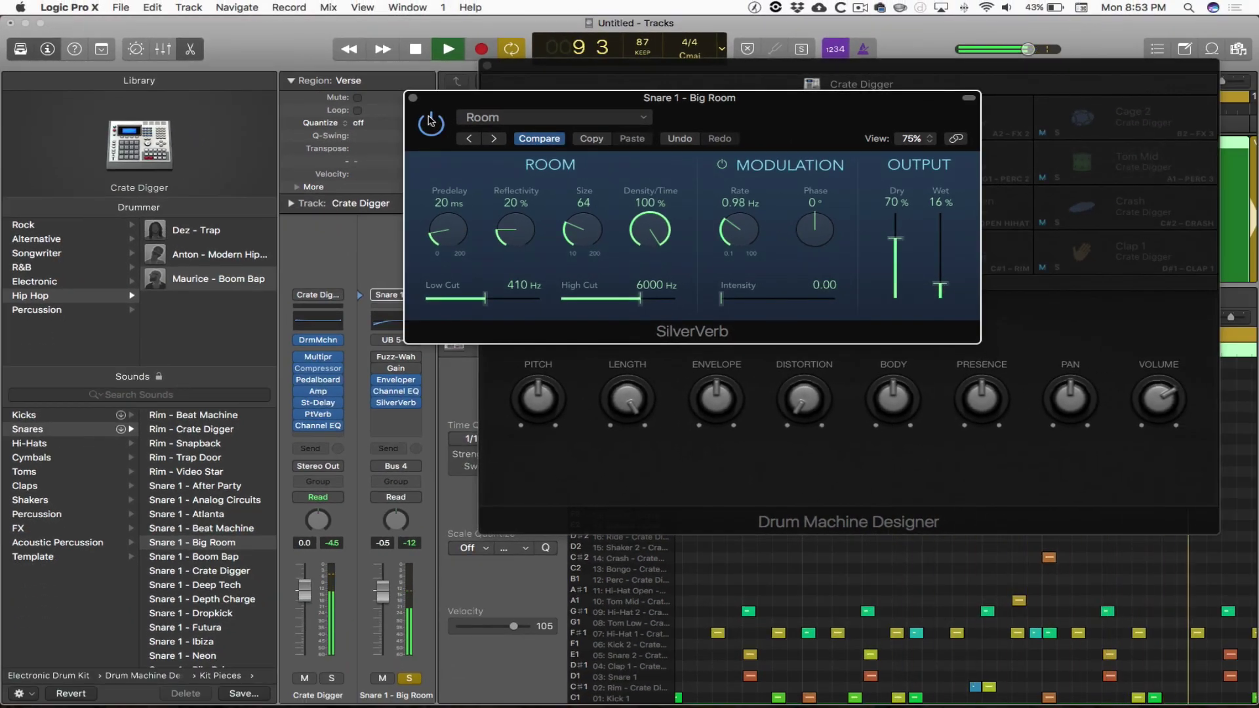
left_click(412, 98)
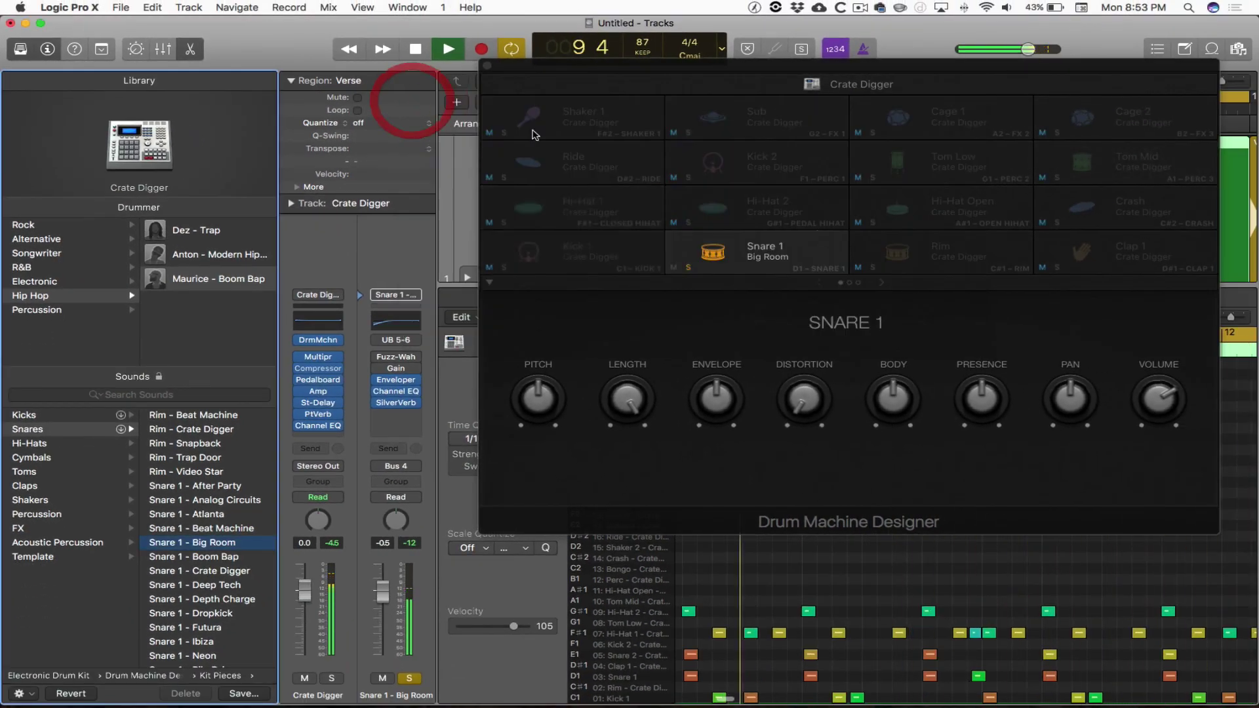
Step: Close Drum Machine Designer and stop playback, returning to the Verse region's MIDI notes
left_click(691, 271)
key("super+w")
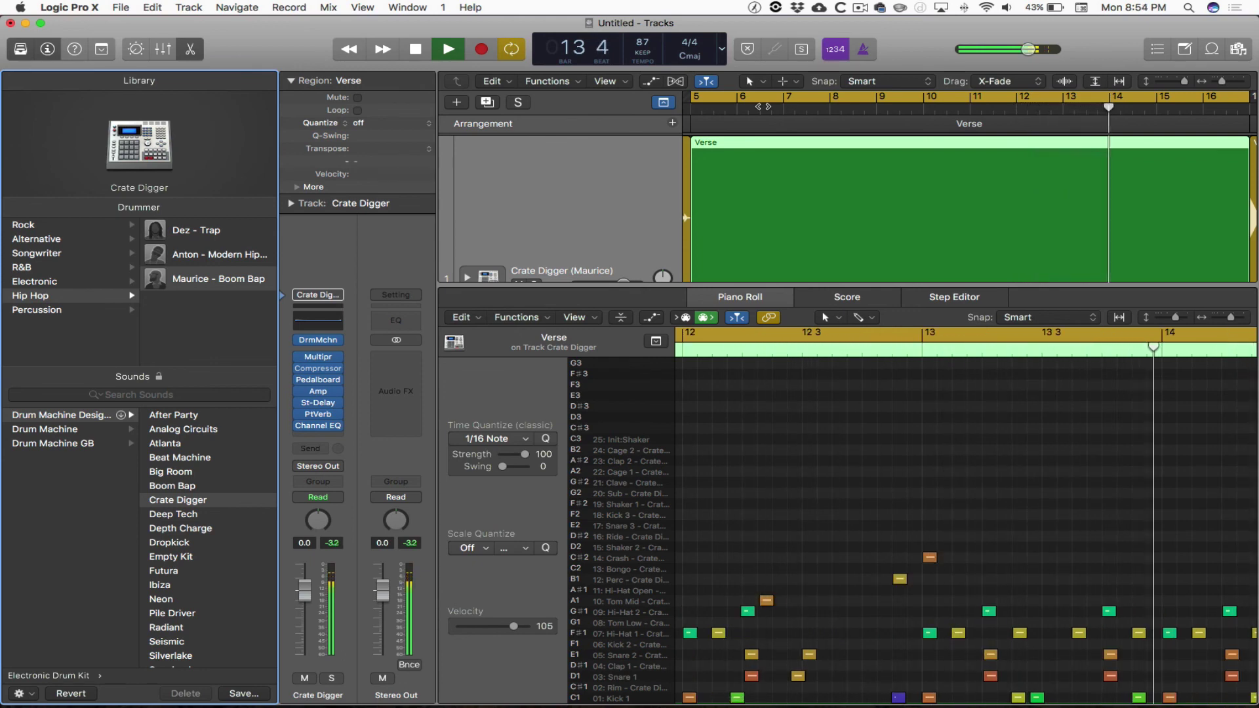
key("space")
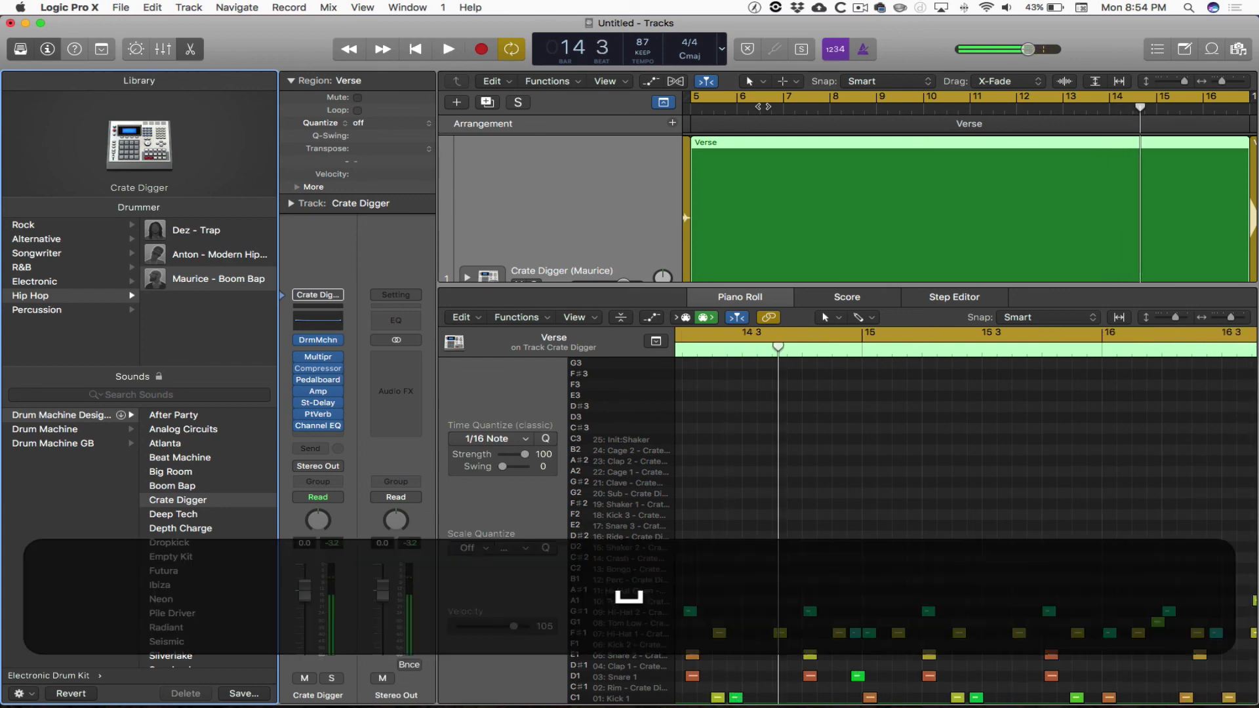